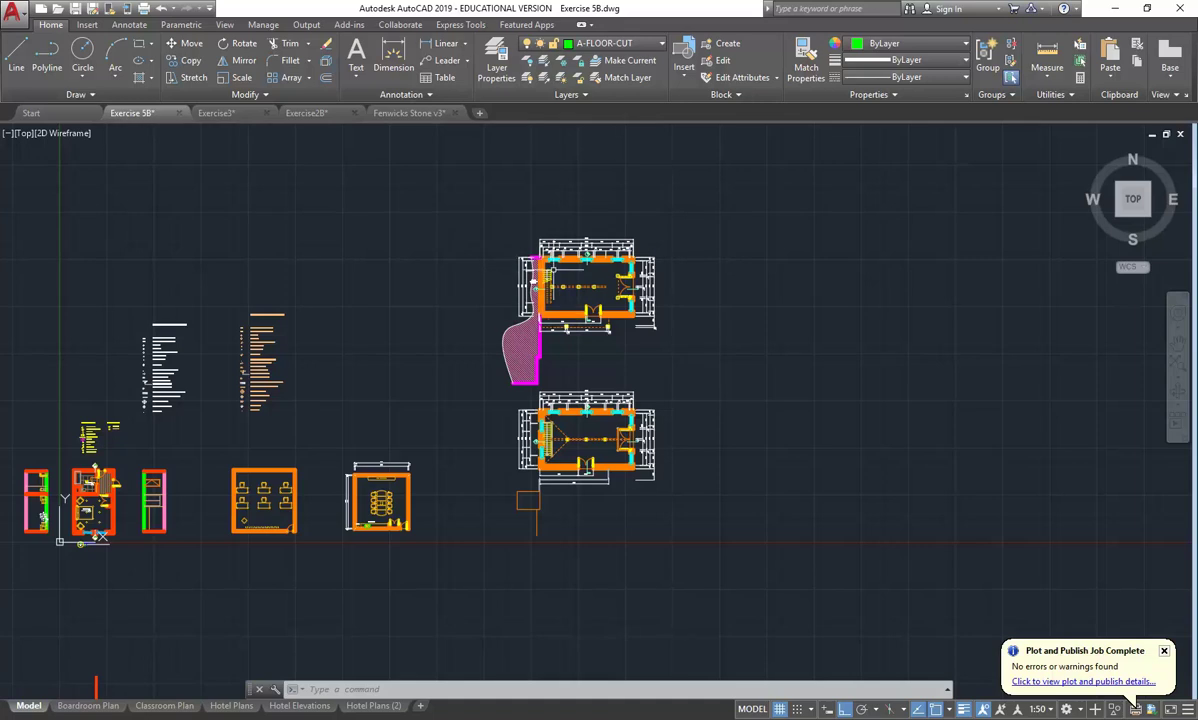
# Examine the zigzag break line across the stairs in the upper floor plan
pyautogui.scroll(8, 565, 280)
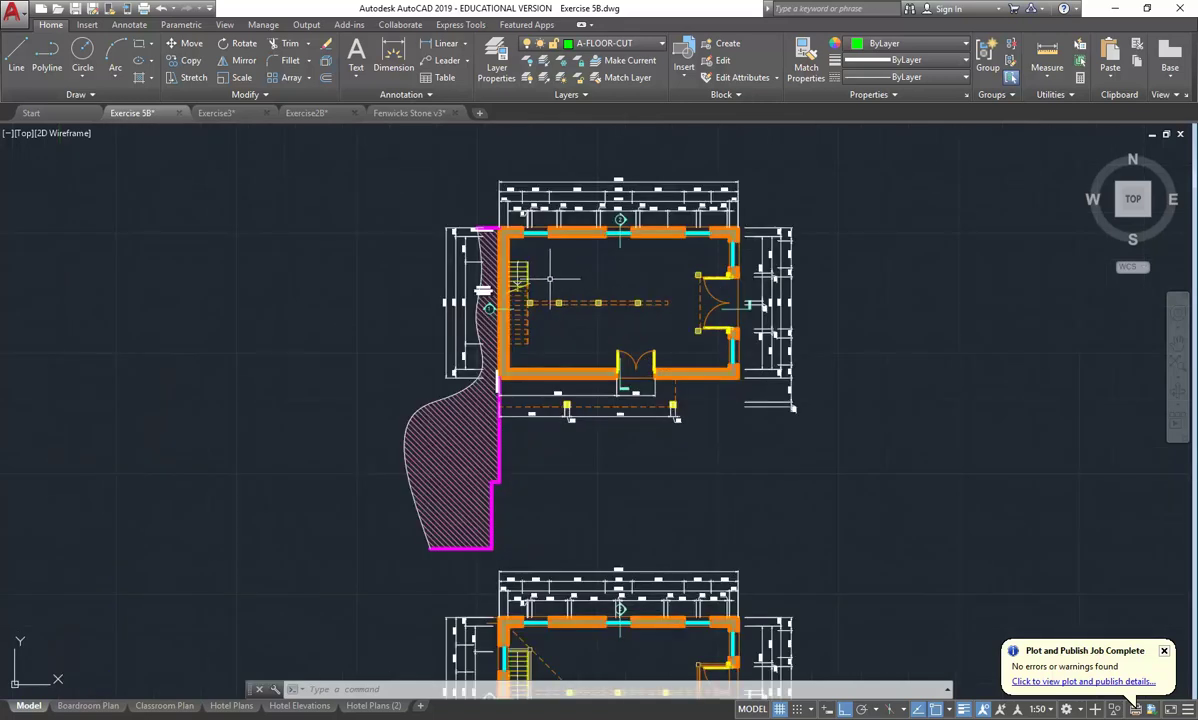
pyautogui.scroll(4, 500, 316)
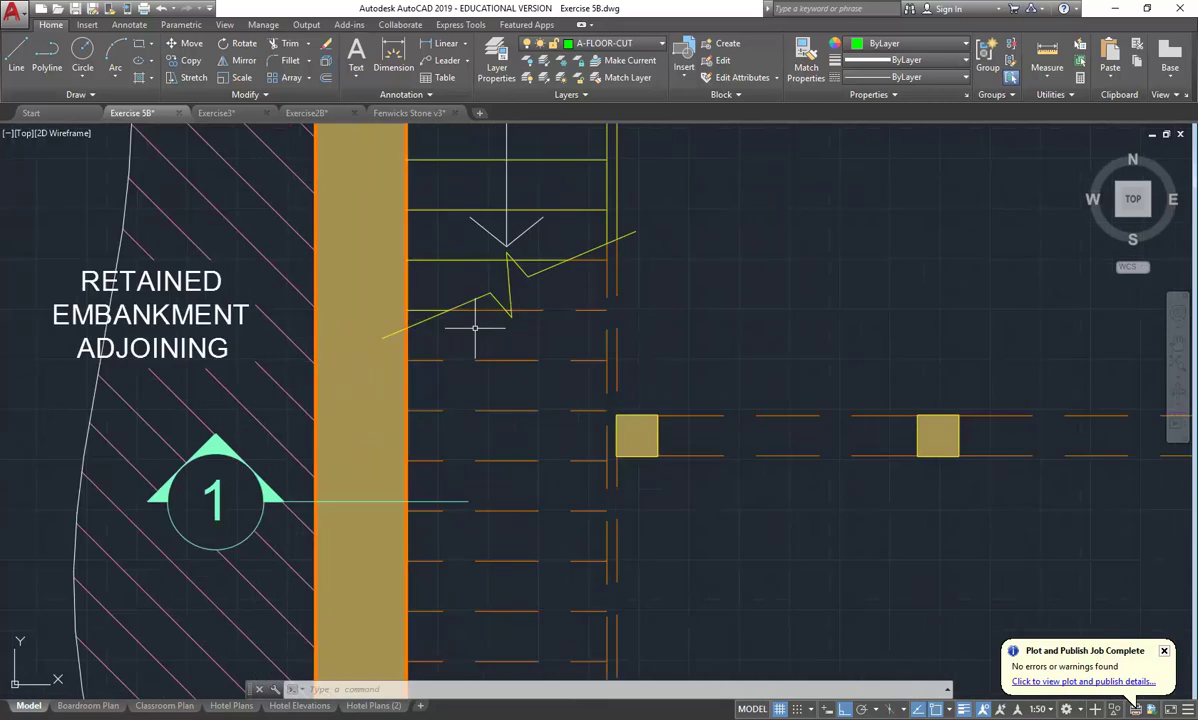
pyautogui.scroll(5, 498, 276)
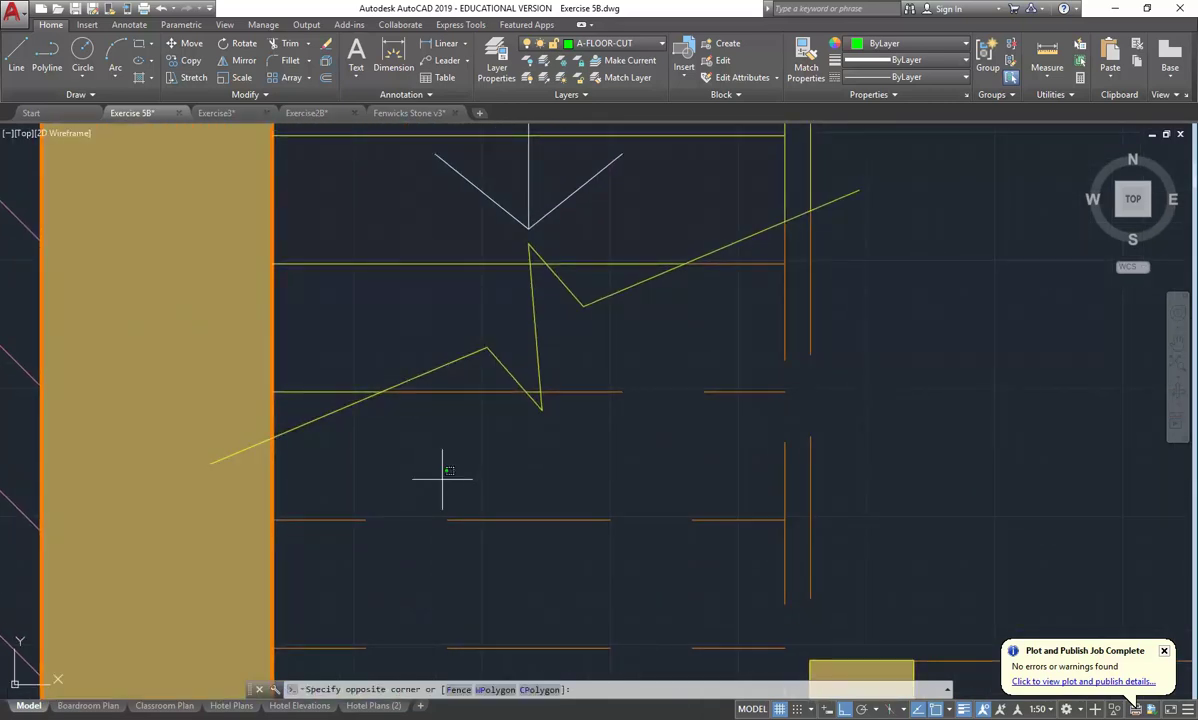
pyautogui.click(414, 452)
pyautogui.click(601, 163)
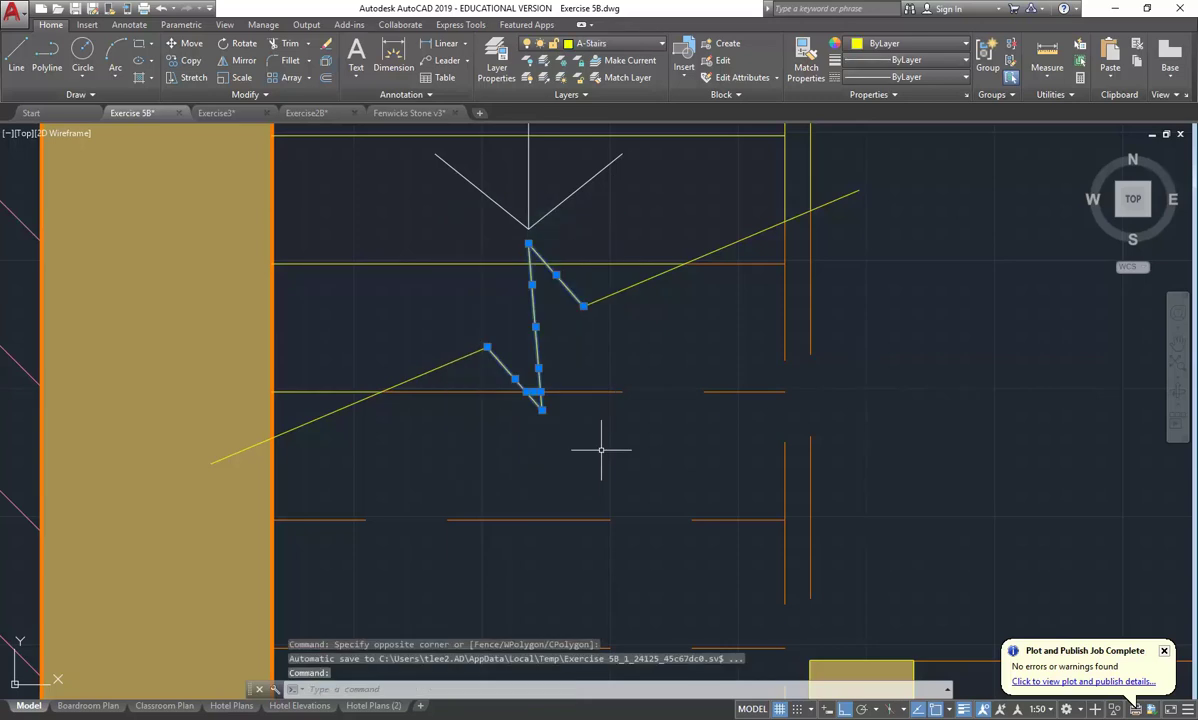
pyautogui.scroll(-4, 601, 450)
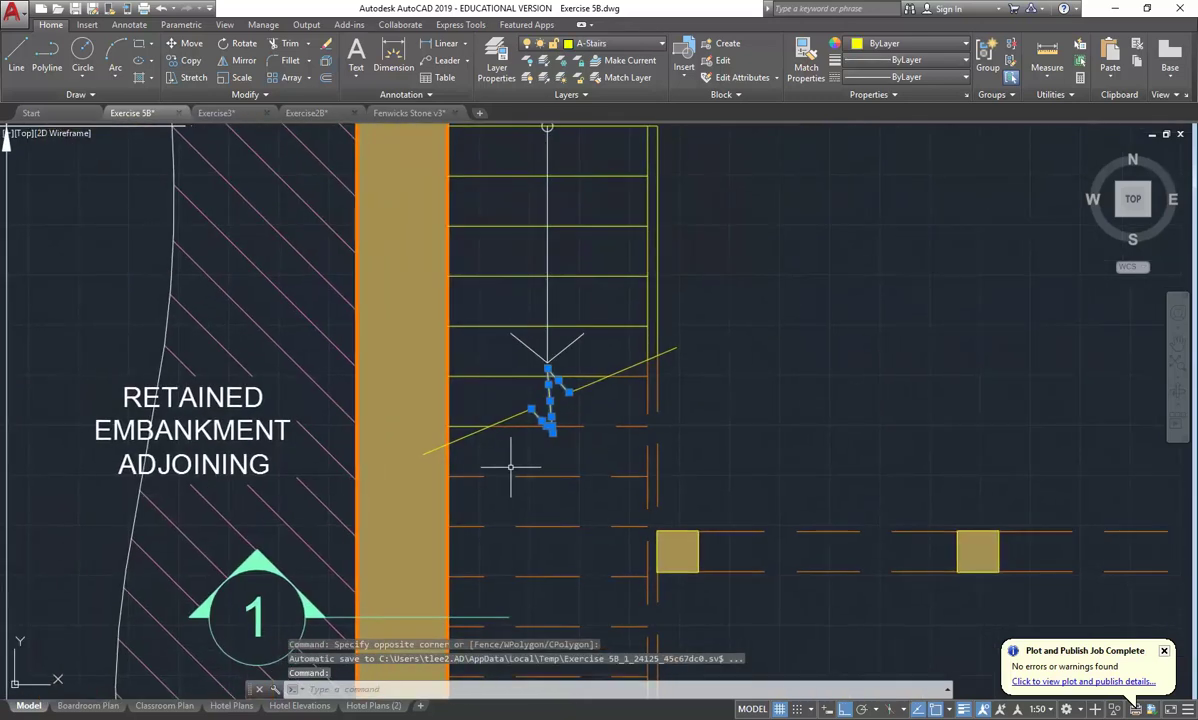
pyautogui.press('Escape')
pyautogui.press('Escape')
pyautogui.click(650, 362)
pyautogui.click(567, 392)
pyautogui.press('Escape')
pyautogui.scroll(-6, 512, 412)
pyautogui.moveTo(378, 358); pyautogui.dragTo(368, 330, button='middle')
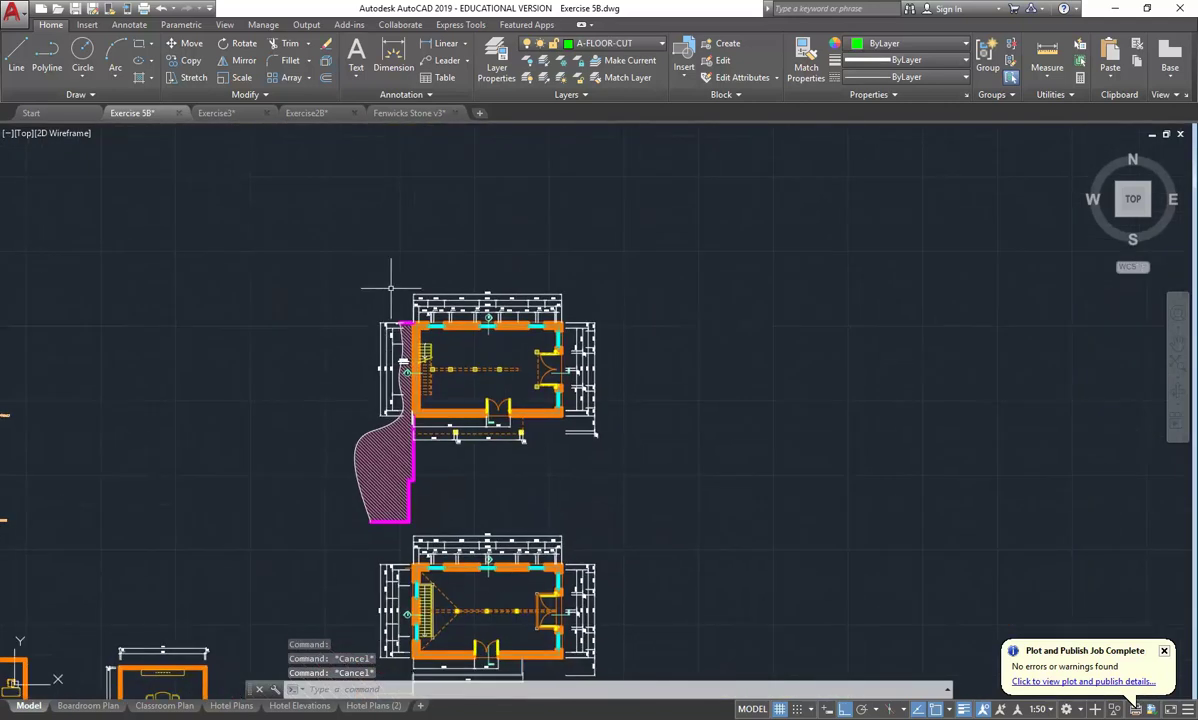
# Copy the upper floor plan, with its dimensions and hatched embankment, to the empty area beside it
pyautogui.scroll(2, 389, 288)
pyautogui.scroll(-2, 275, 214)
pyautogui.click(275, 206)
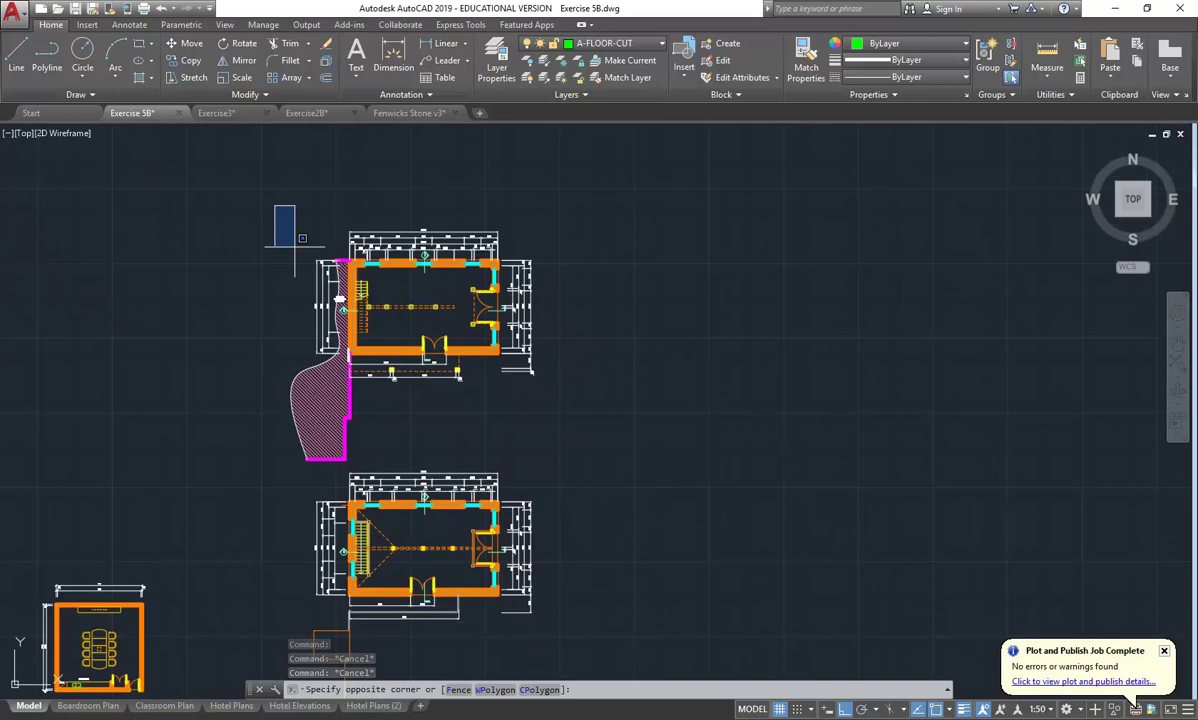
pyautogui.click(562, 436)
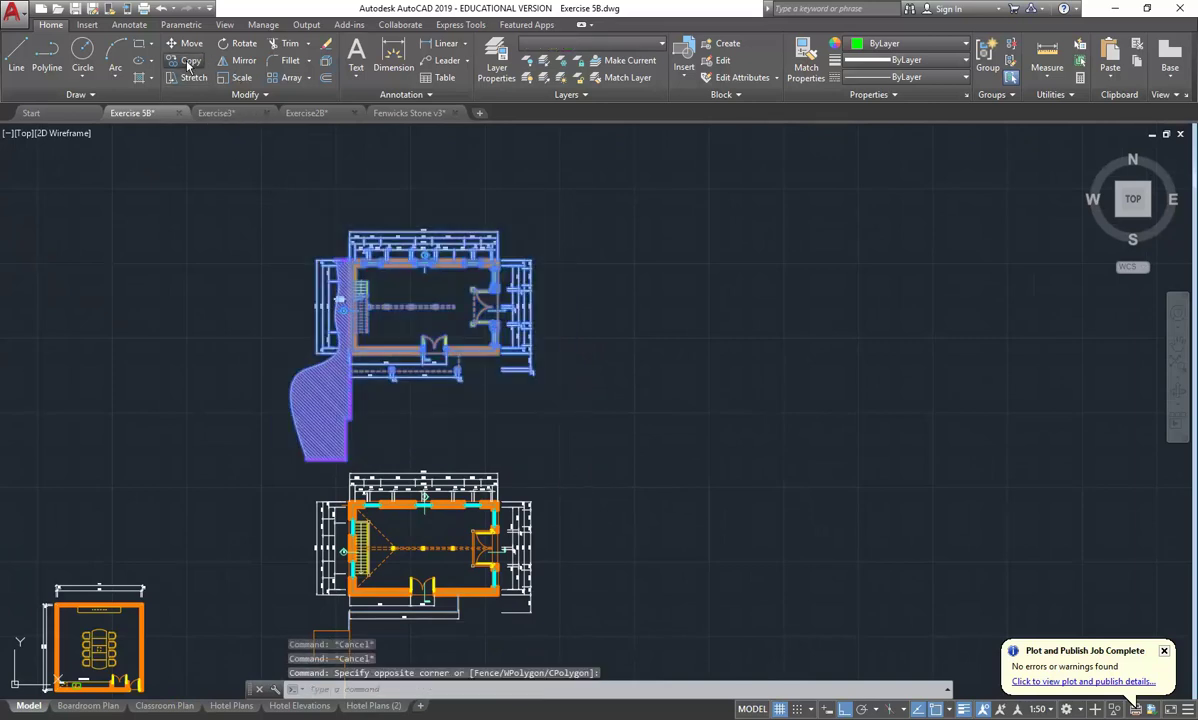
pyautogui.click(190, 60)
pyautogui.click(430, 414)
pyautogui.click(873, 414)
pyautogui.press('Escape')
# Erase the zigzag break line and its adjoining line segments from the copied plan's stairs
pyautogui.scroll(6, 553, 352)
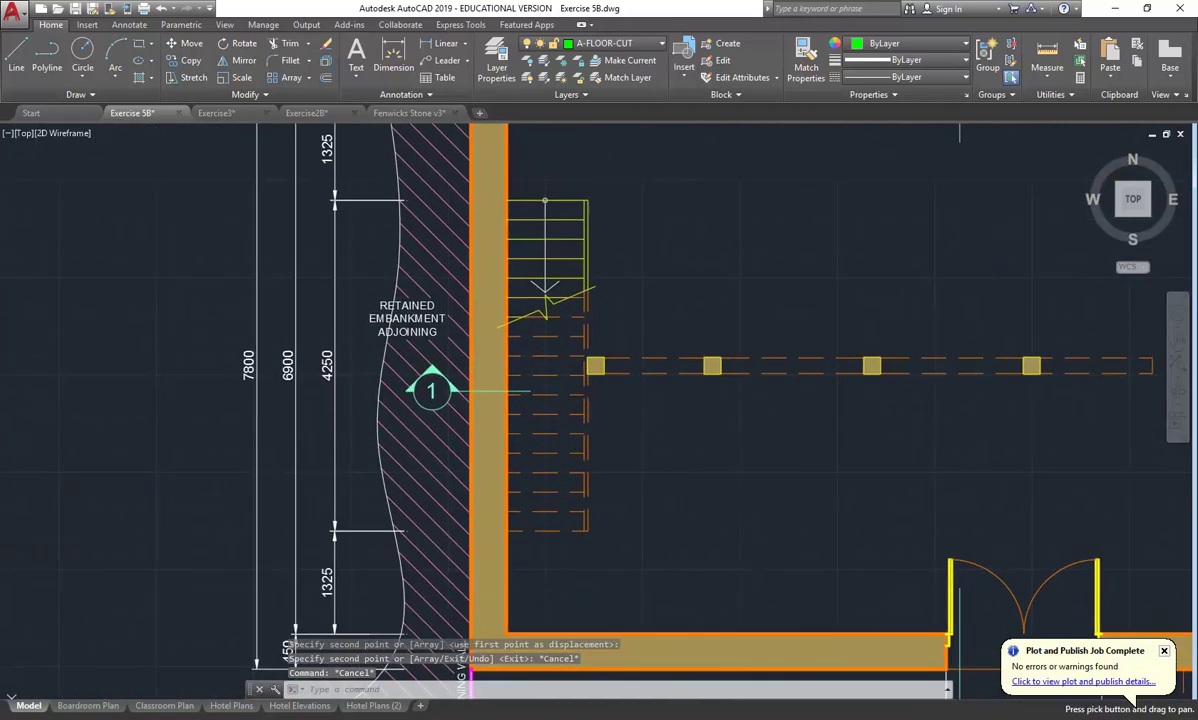
pyautogui.scroll(5, 553, 352)
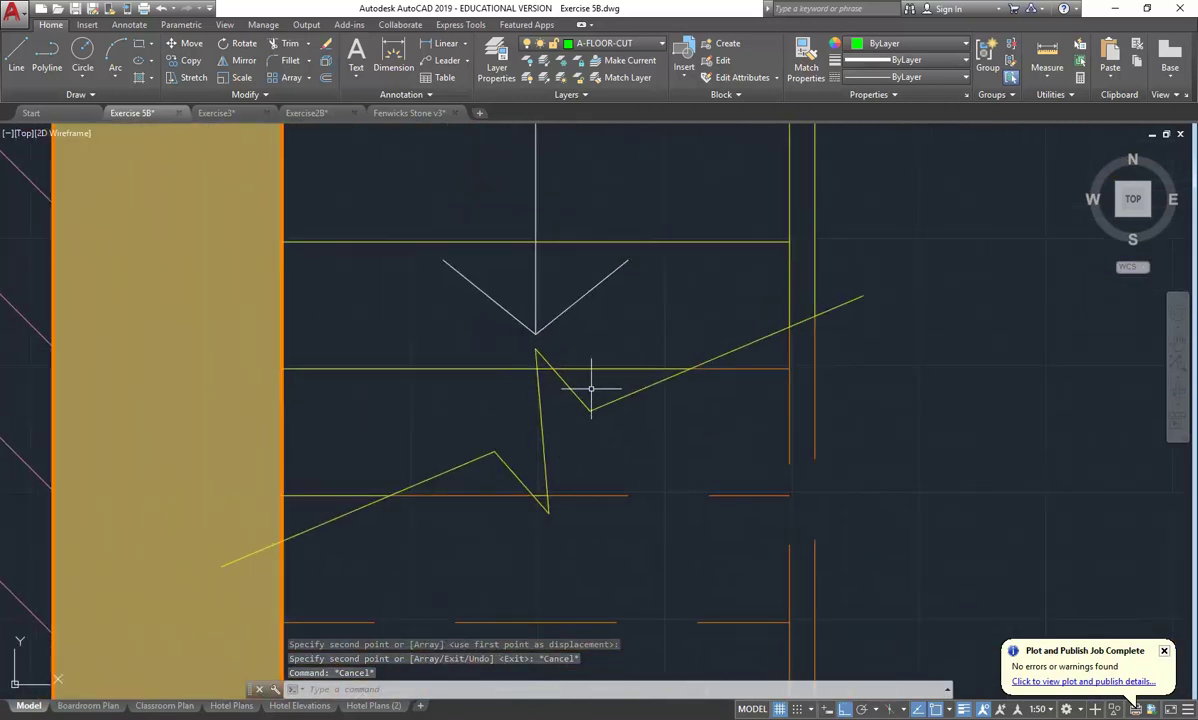
pyautogui.click(590, 388)
pyautogui.click(478, 470)
pyautogui.press('Delete')
pyautogui.scroll(-4, 420, 444)
pyautogui.scroll(2, 451, 446)
pyautogui.click(328, 440)
pyautogui.click(656, 471)
pyautogui.press('Delete')
pyautogui.moveTo(436, 506); pyautogui.dragTo(479, 441, button='middle')
pyautogui.scroll(-2, 578, 433)
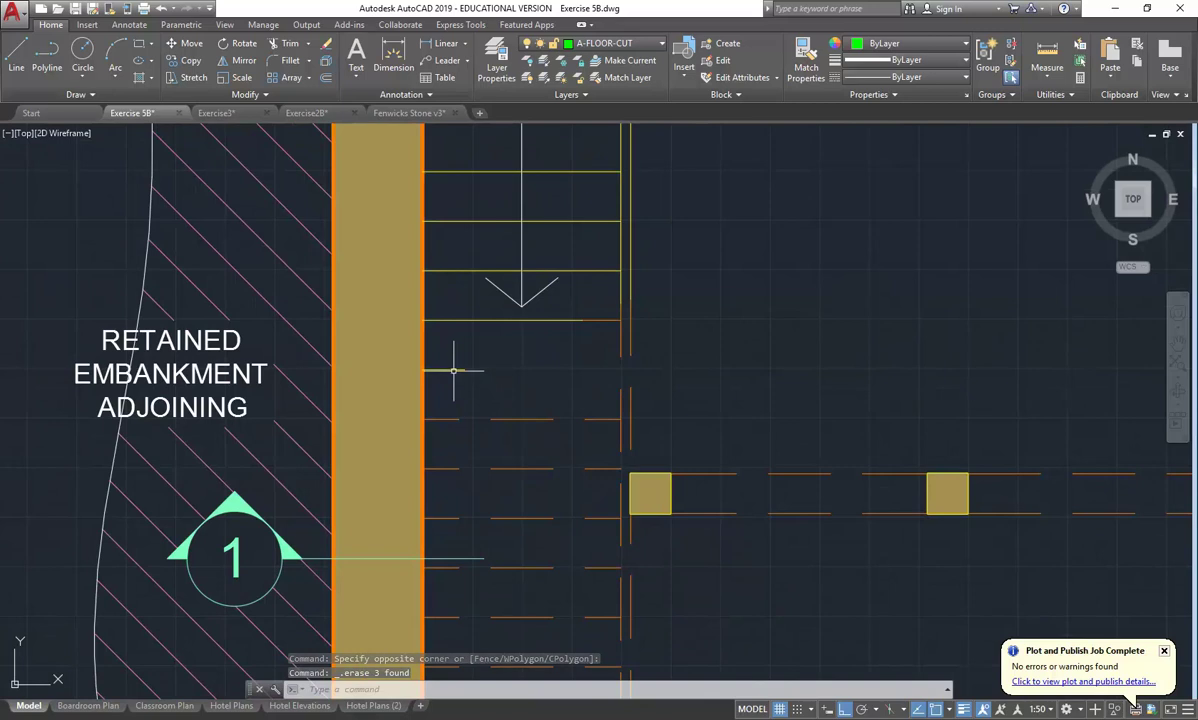
# Extend the shortened tread line below the direction arrow to the stair's inner side line
pyautogui.click(309, 44)
pyautogui.click(285, 88)
pyautogui.rightClick(508, 368)
pyautogui.click(530, 375)
# Move the dashed lower treads and stair side lines to the A-Stairs layer
pyautogui.scroll(-5, 520, 380)
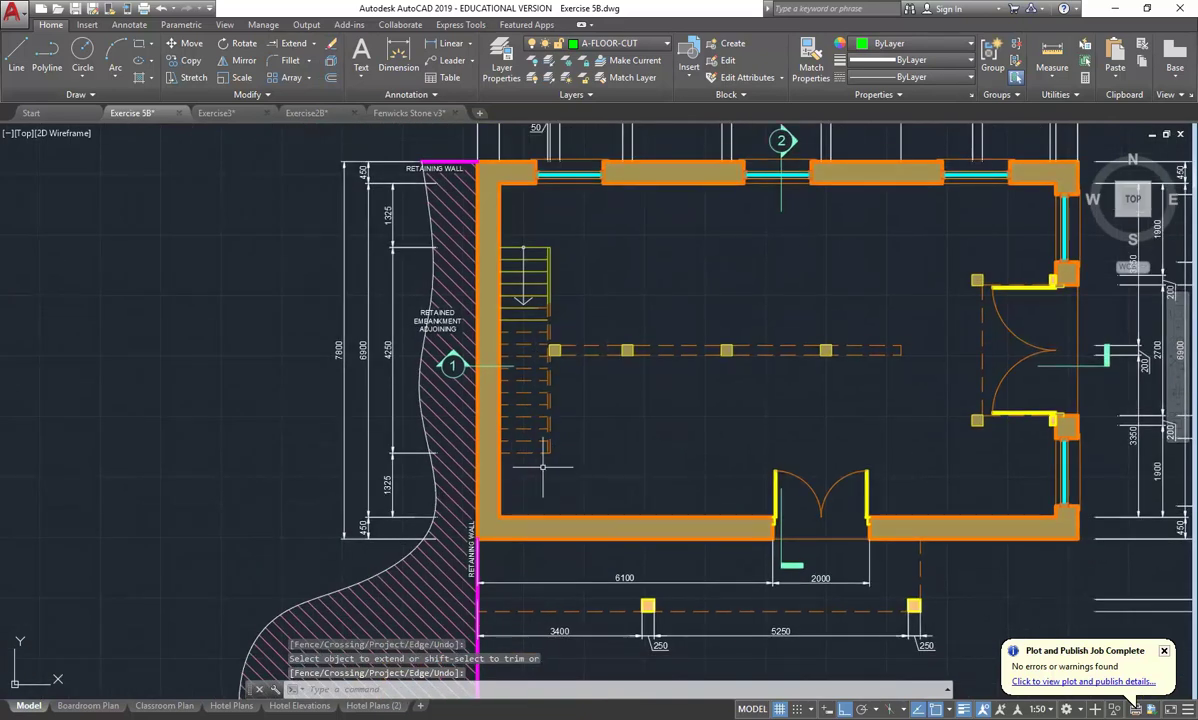
pyautogui.click(543, 466)
pyautogui.click(478, 396)
pyautogui.scroll(4, 524, 340)
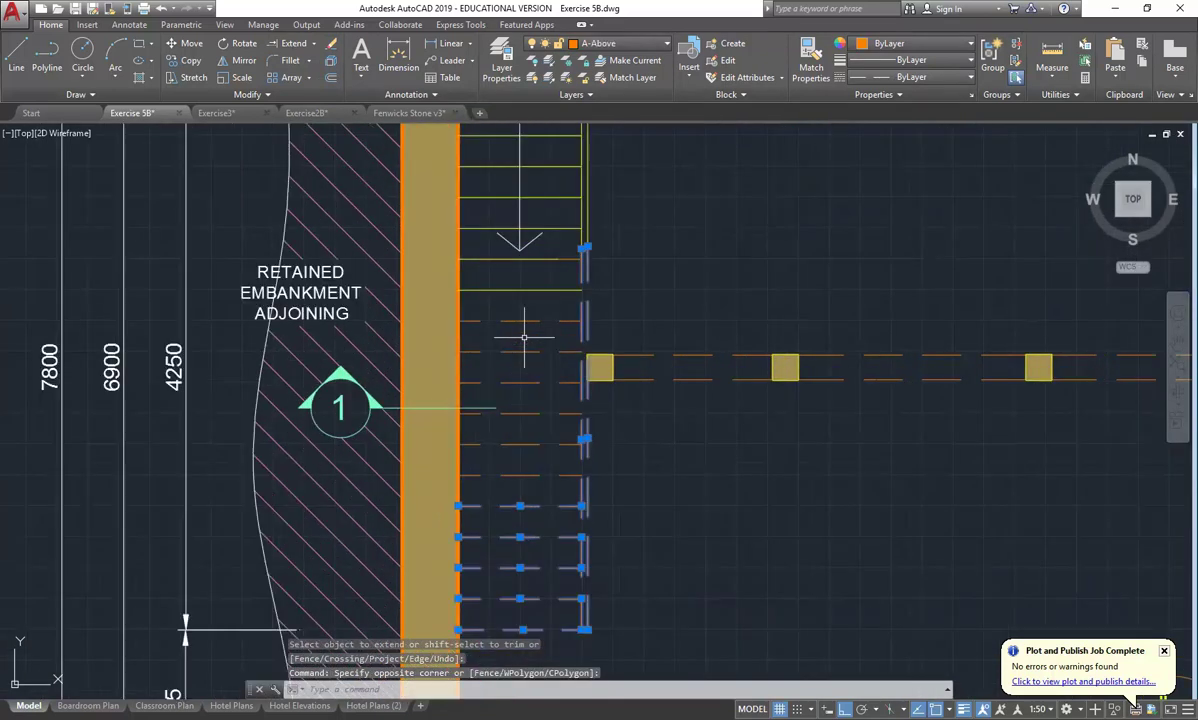
pyautogui.click(550, 487)
pyautogui.click(524, 460)
pyautogui.click(546, 452)
pyautogui.click(508, 307)
pyautogui.click(600, 43)
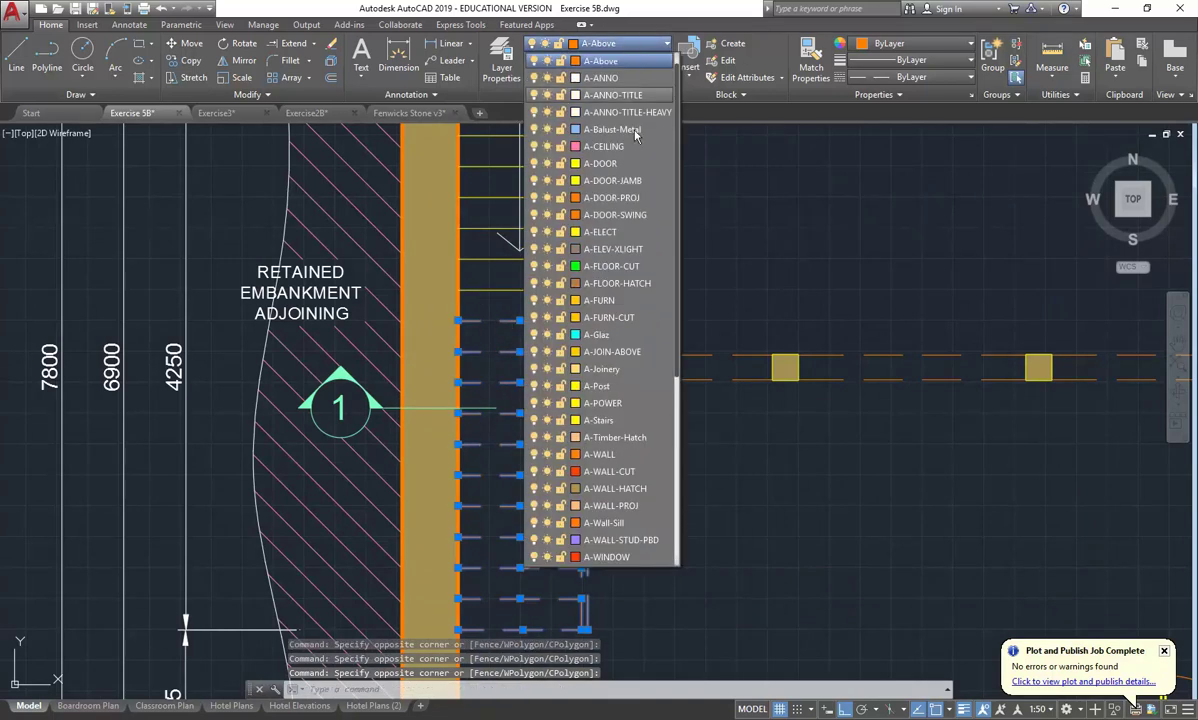
pyautogui.click(606, 420)
pyautogui.press('Escape')
pyautogui.press('Escape')
# Erase the separate end segment of the tread just below the arrow and extend that tread to the stair's side line
pyautogui.scroll(4, 550, 256)
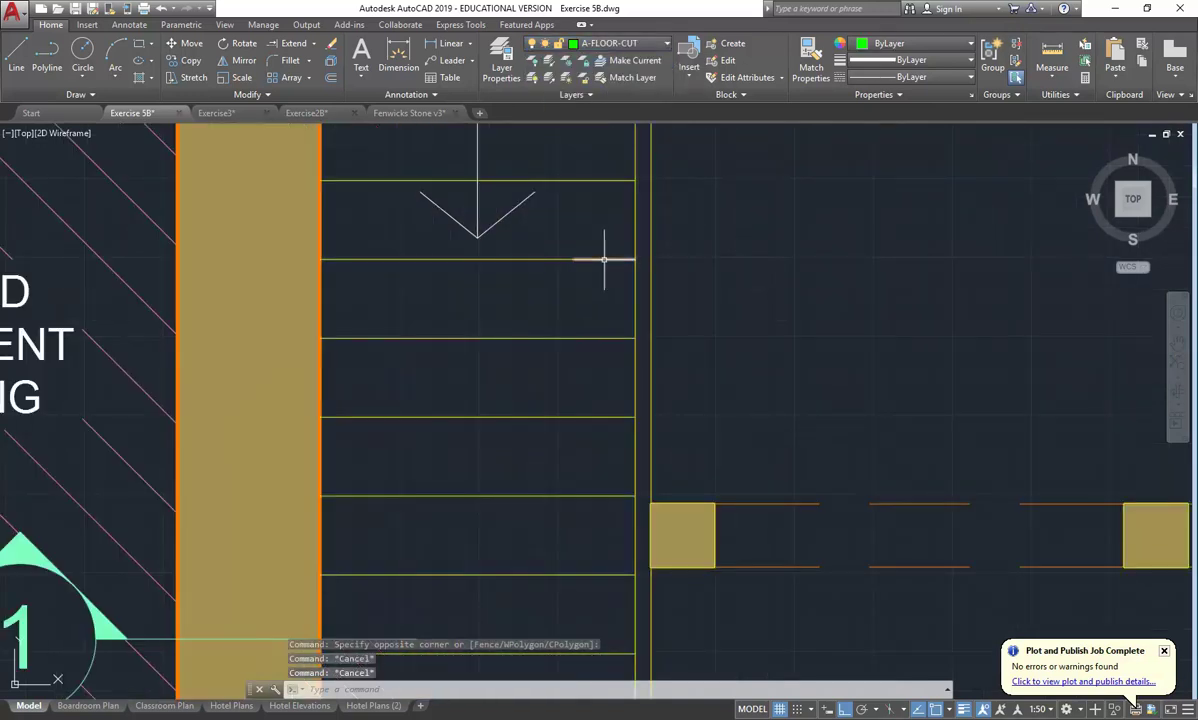
pyautogui.click(604, 260)
pyautogui.press('Delete')
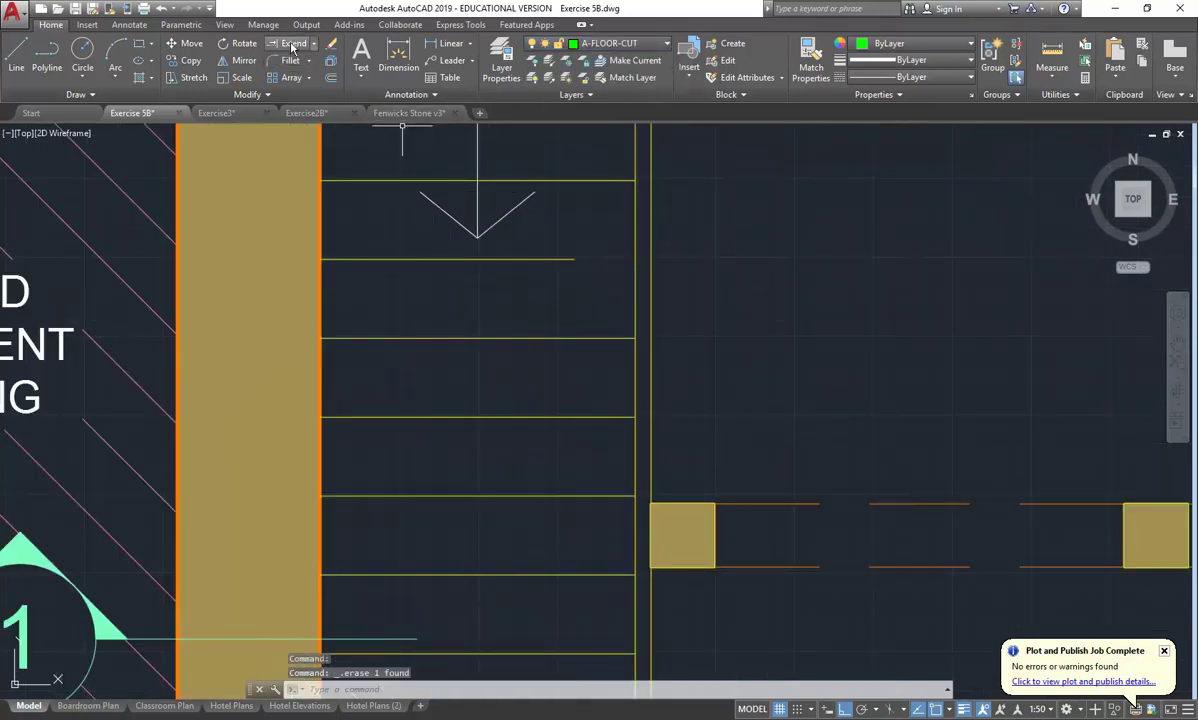
pyautogui.click(293, 44)
pyautogui.click(571, 261)
pyautogui.press('Return')
pyautogui.scroll(-5, 575, 262)
pyautogui.scroll(3, 501, 306)
pyautogui.scroll(-3, 529, 397)
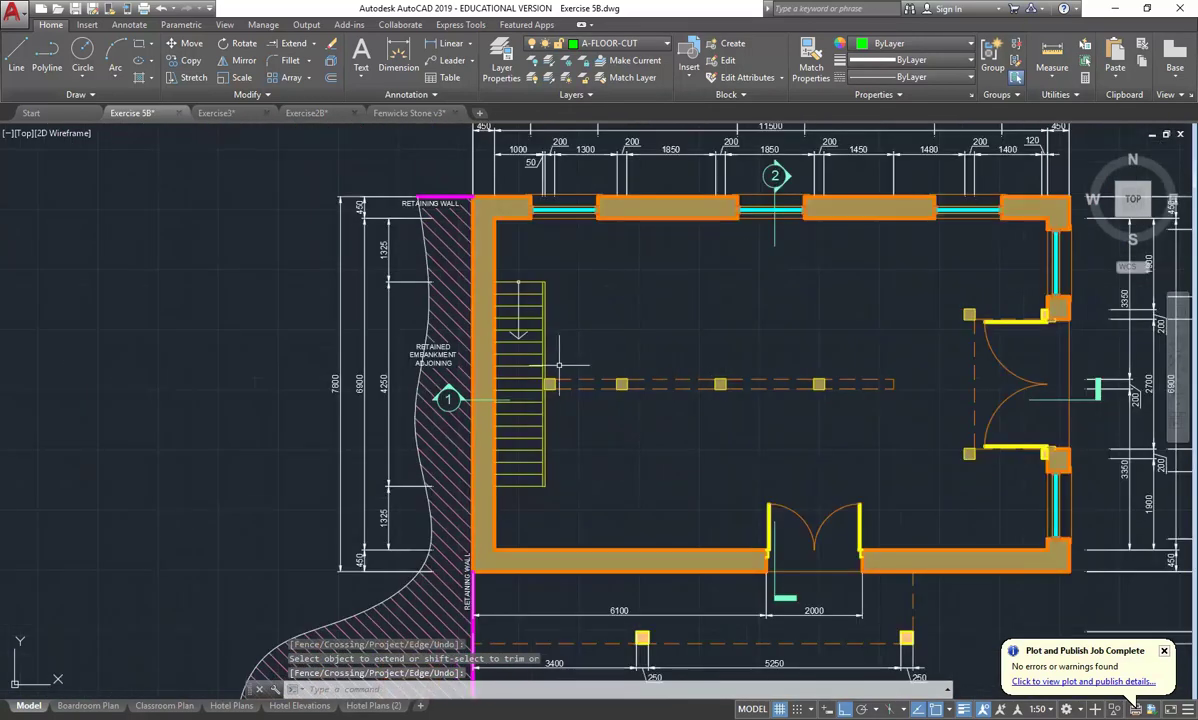
# Erase all stair treads except the first two at the upper end of the flight
pyautogui.scroll(3, 562, 360)
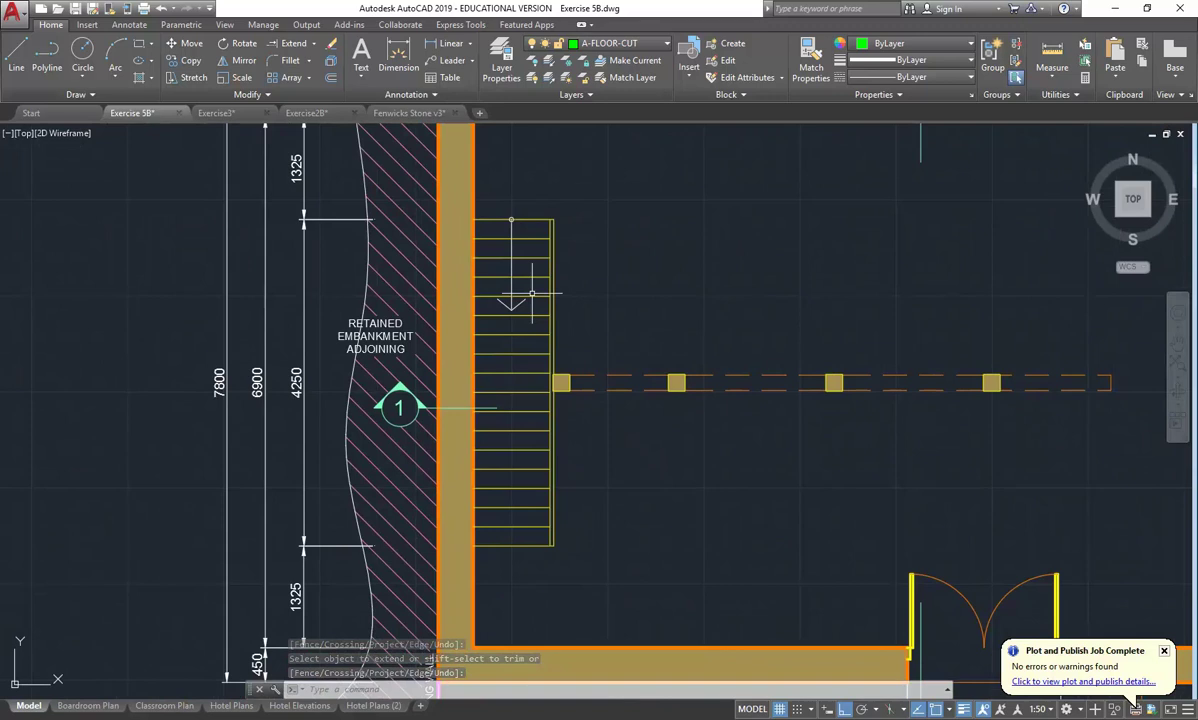
pyautogui.press('Return')
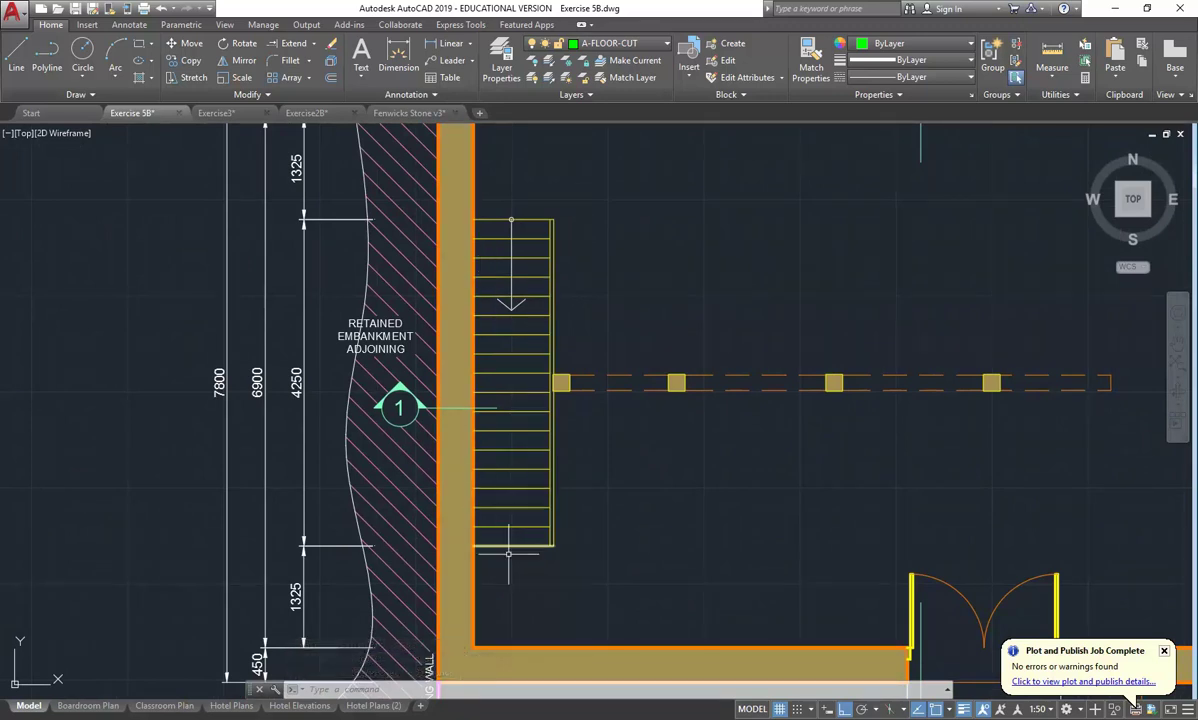
pyautogui.click(529, 570)
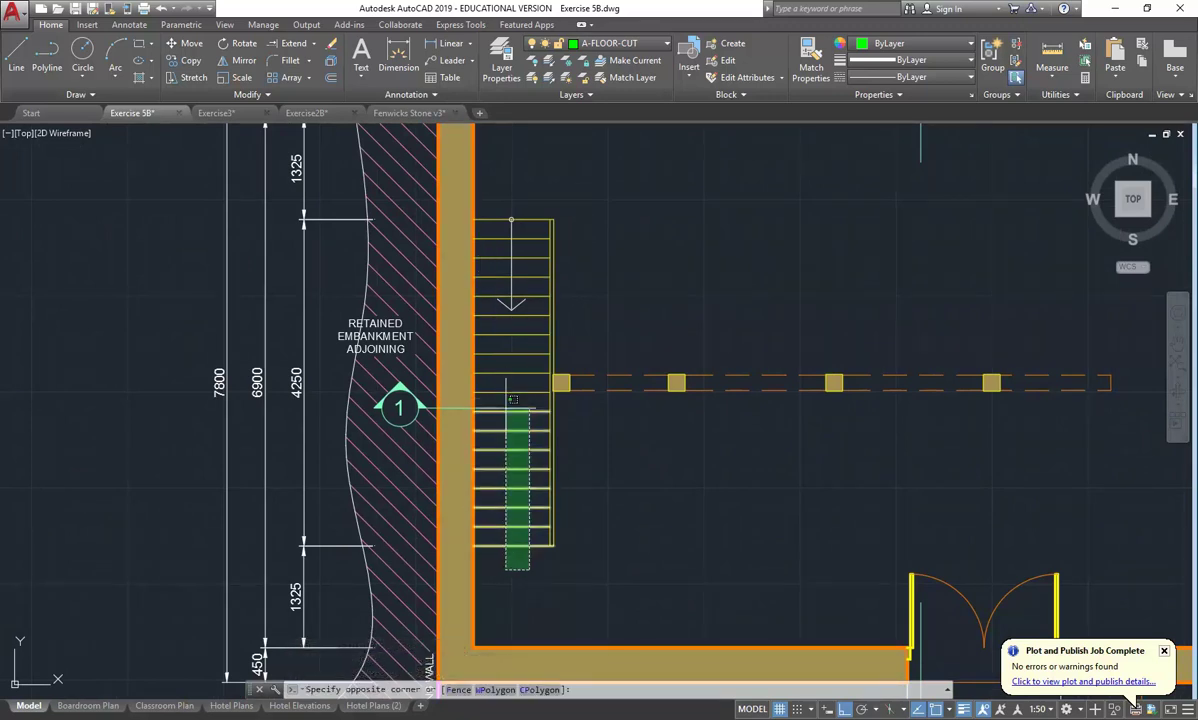
pyautogui.click(517, 402)
pyautogui.press('Delete')
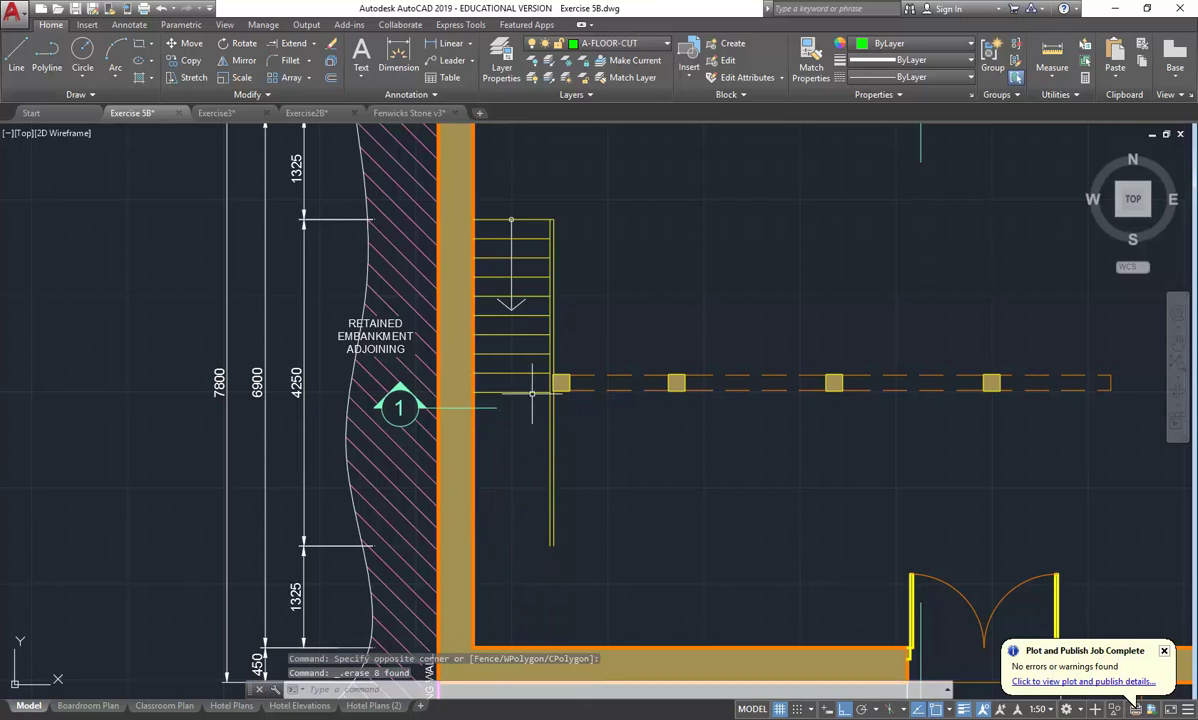
pyautogui.click(532, 398)
pyautogui.click(504, 316)
pyautogui.press('Delete')
pyautogui.click(544, 322)
pyautogui.click(534, 244)
pyautogui.press('Delete')
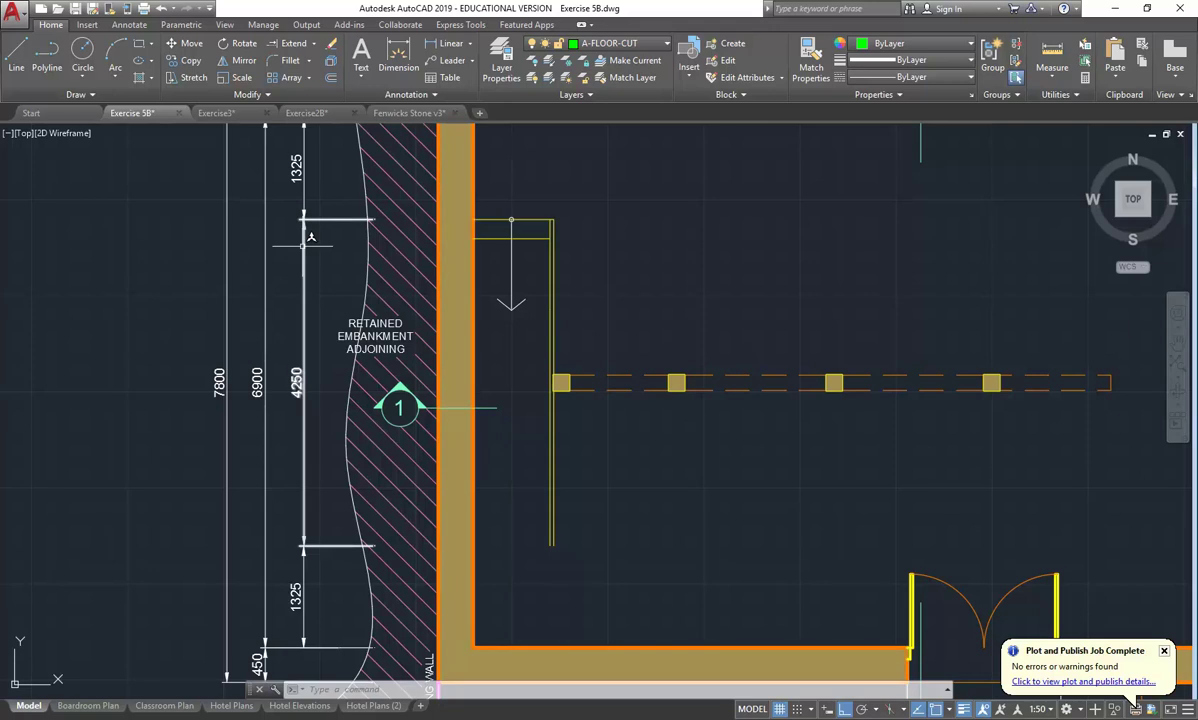
# Review the DIM text style and the list of dimension styles, leaving both without changes
pyautogui.click(303, 244)
pyautogui.press('Escape')
pyautogui.press('Escape')
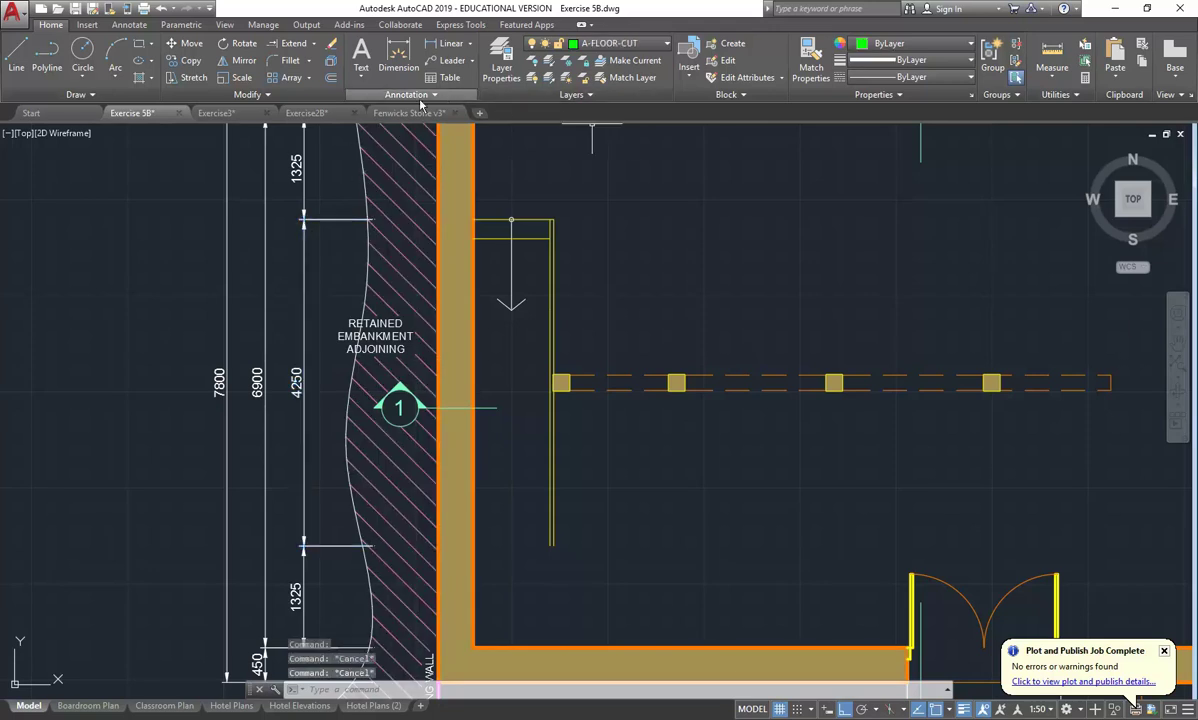
pyautogui.click(406, 97)
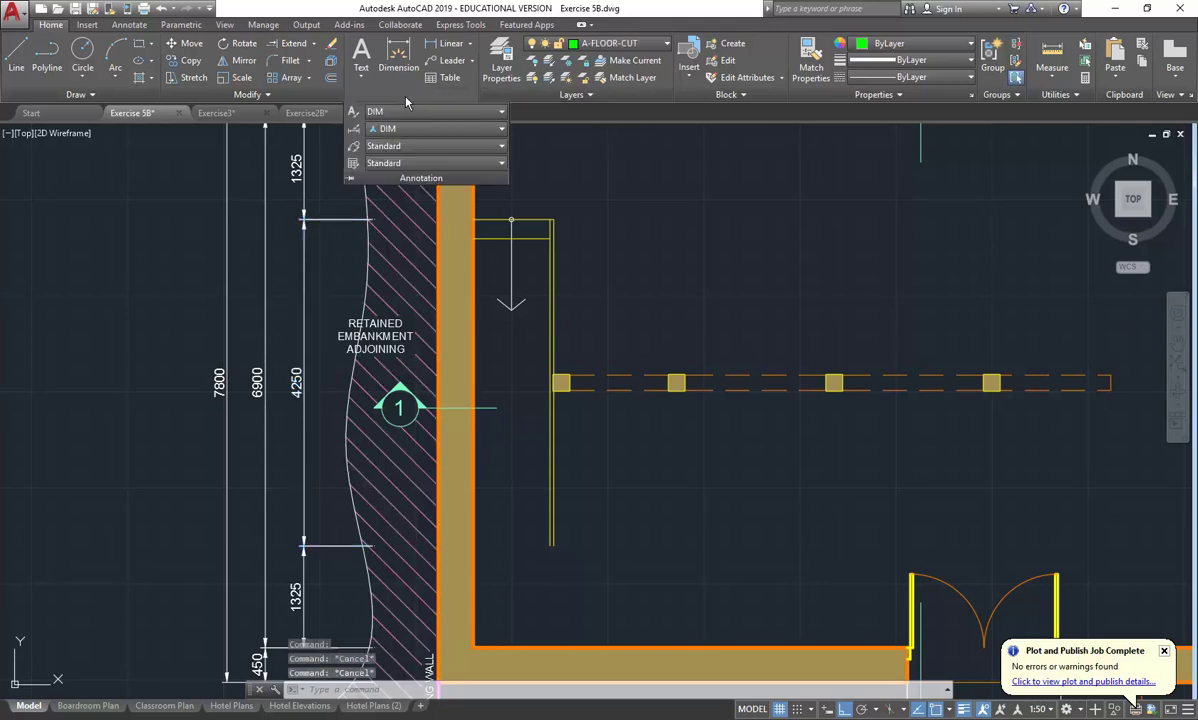
pyautogui.click(351, 117)
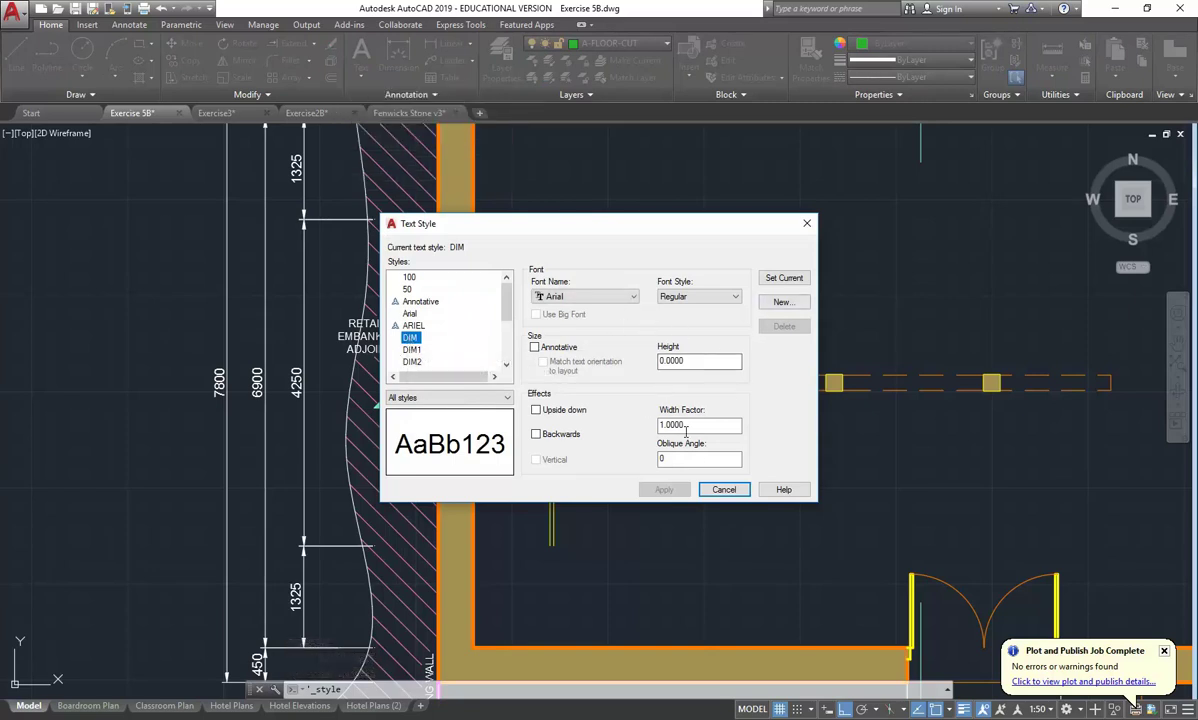
pyautogui.click(724, 490)
pyautogui.click(404, 97)
pyautogui.click(353, 135)
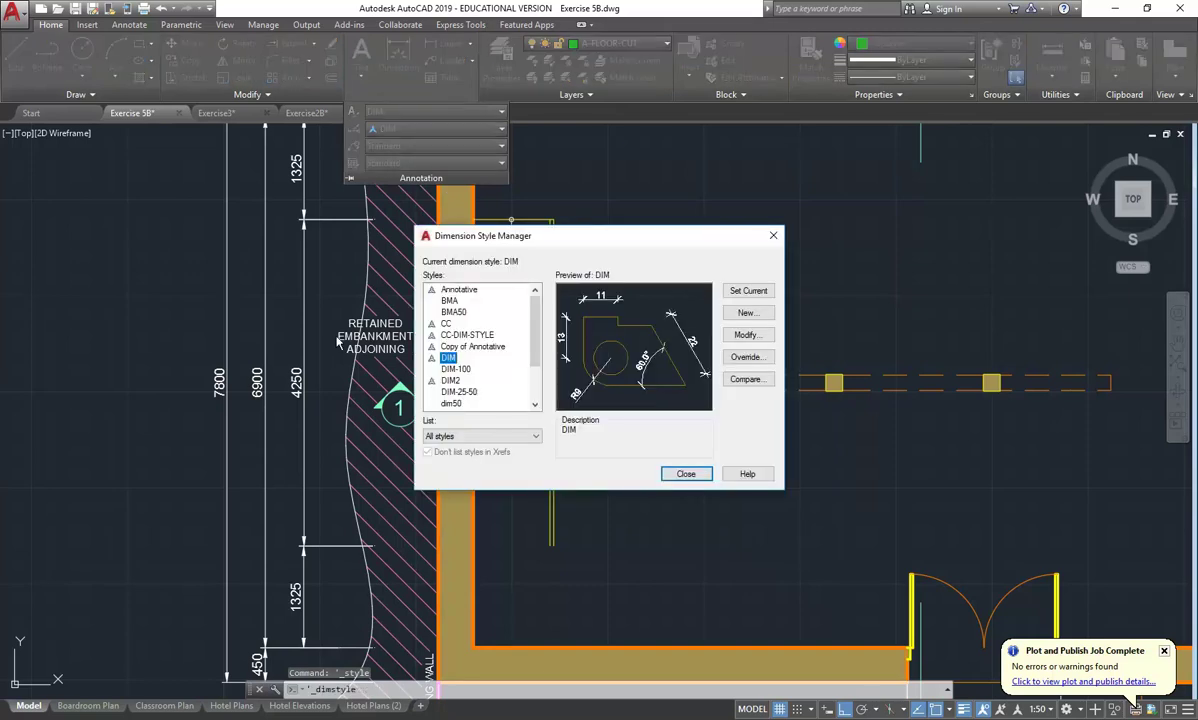
pyautogui.click(686, 474)
# Check which dimension style the 7800 dimension uses in its properties
pyautogui.click(206, 300)
pyautogui.rightClick(206, 289)
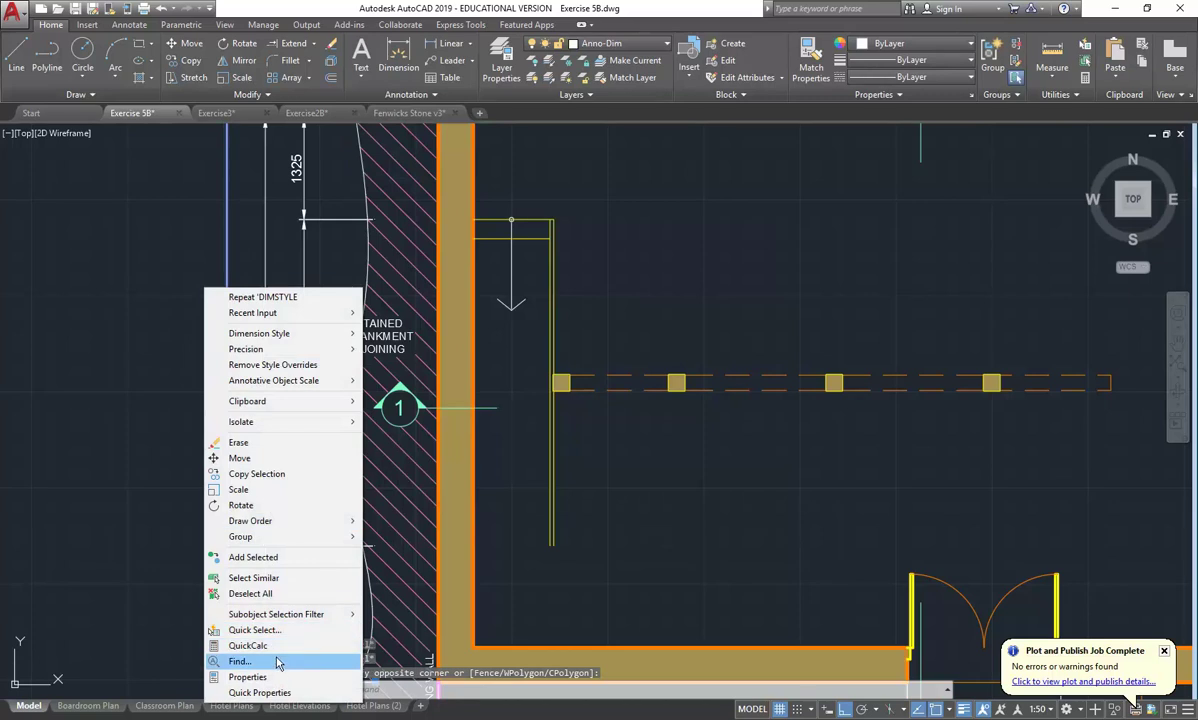
pyautogui.click(252, 677)
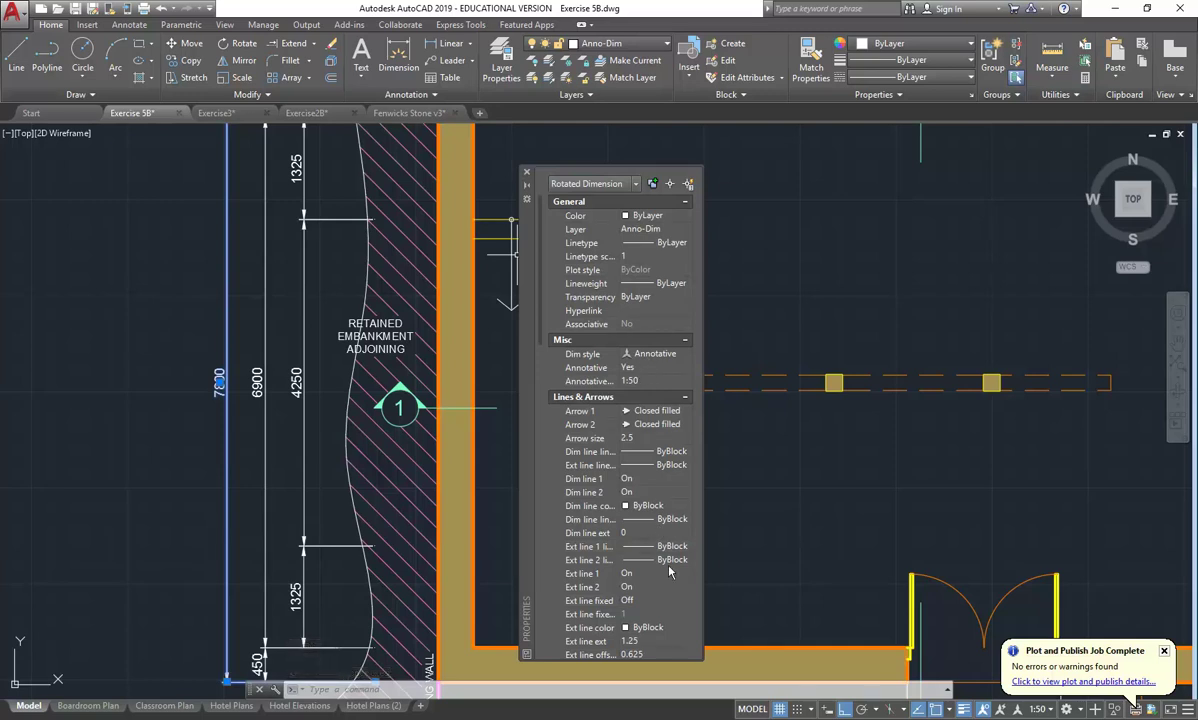
pyautogui.click(523, 173)
pyautogui.press('Escape')
pyautogui.press('Escape')
# Modify the Annotative dimension style to use Architectural tick for the first and second arrowheads
pyautogui.click(405, 94)
pyautogui.click(353, 130)
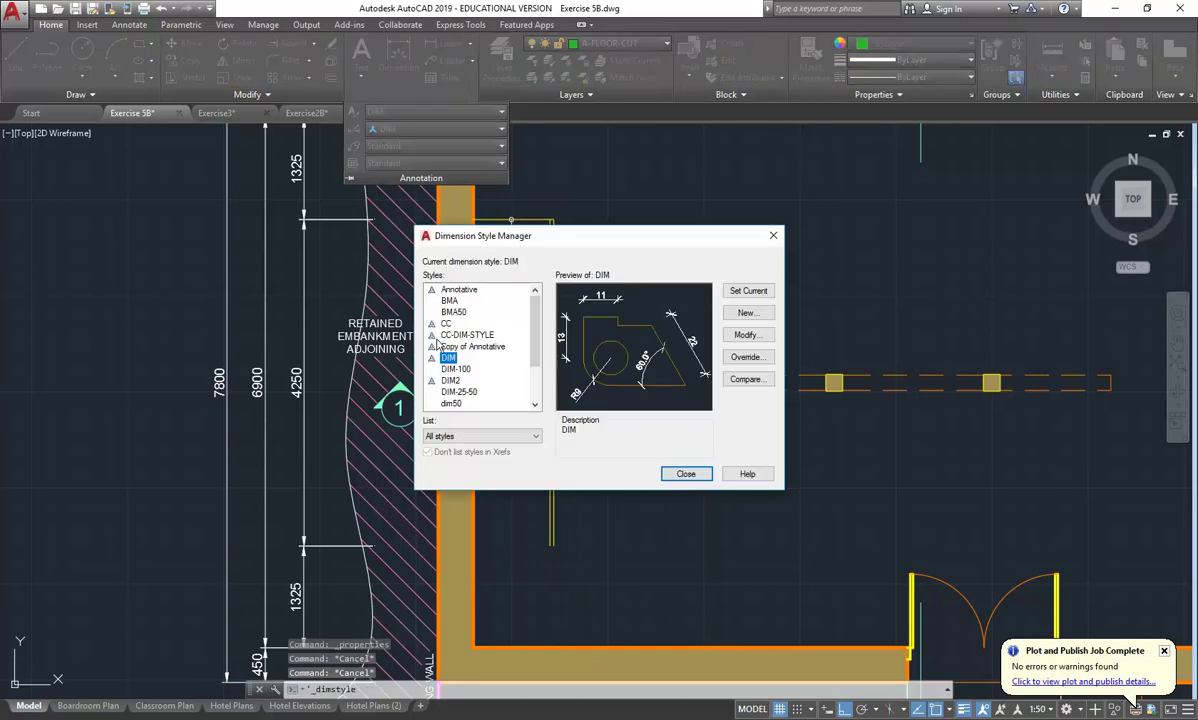
pyautogui.click(459, 290)
pyautogui.click(748, 335)
pyautogui.click(549, 175)
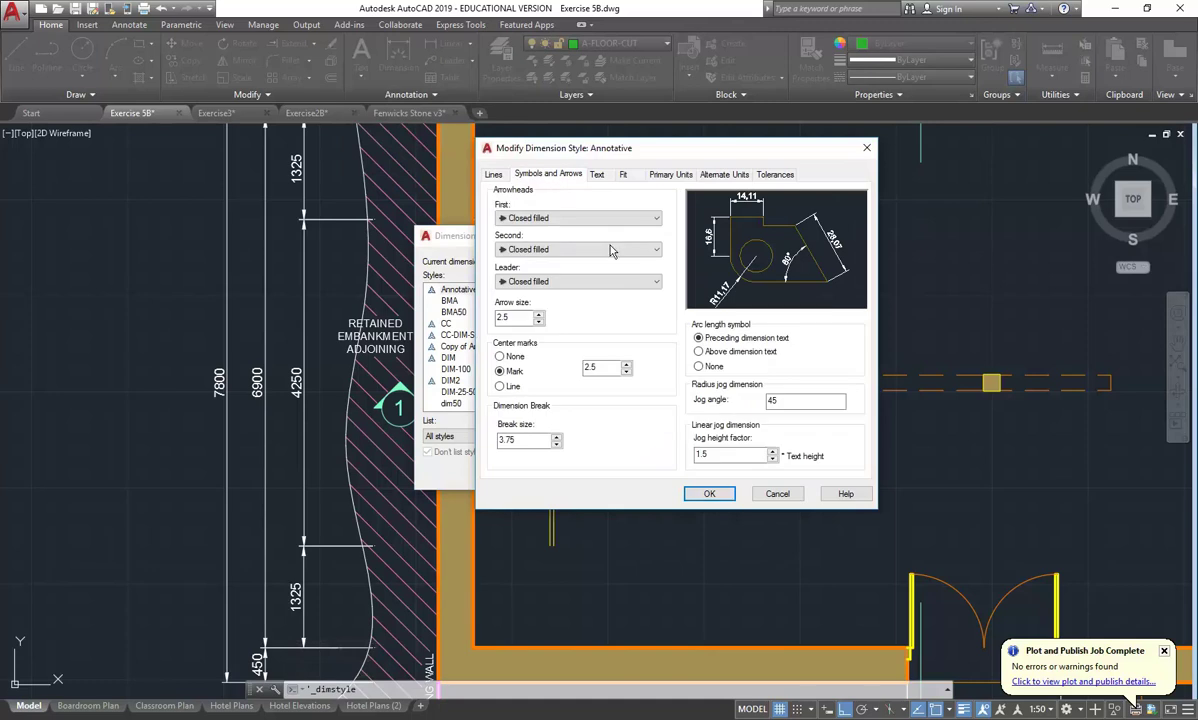
pyautogui.click(572, 217)
pyautogui.click(545, 267)
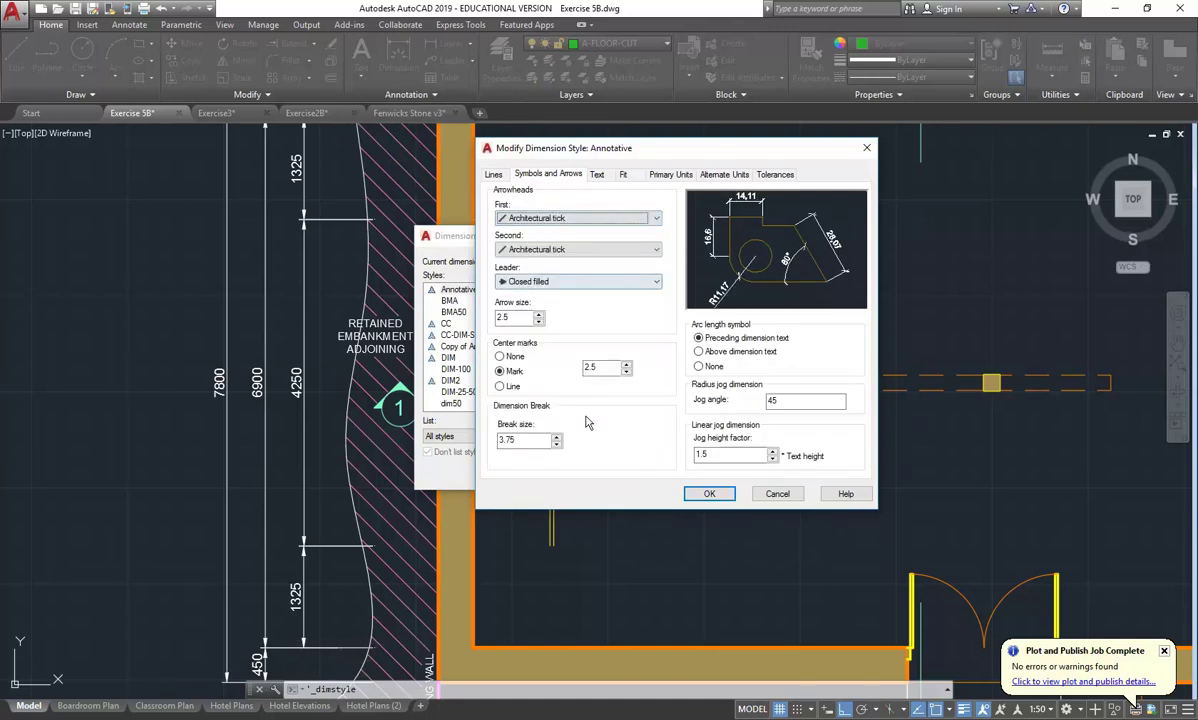
pyautogui.click(709, 493)
pyautogui.click(683, 471)
# Measure the depth of the first stair tread and the width of the flight
pyautogui.moveTo(325, 449); pyautogui.dragTo(299, 455, button='middle')
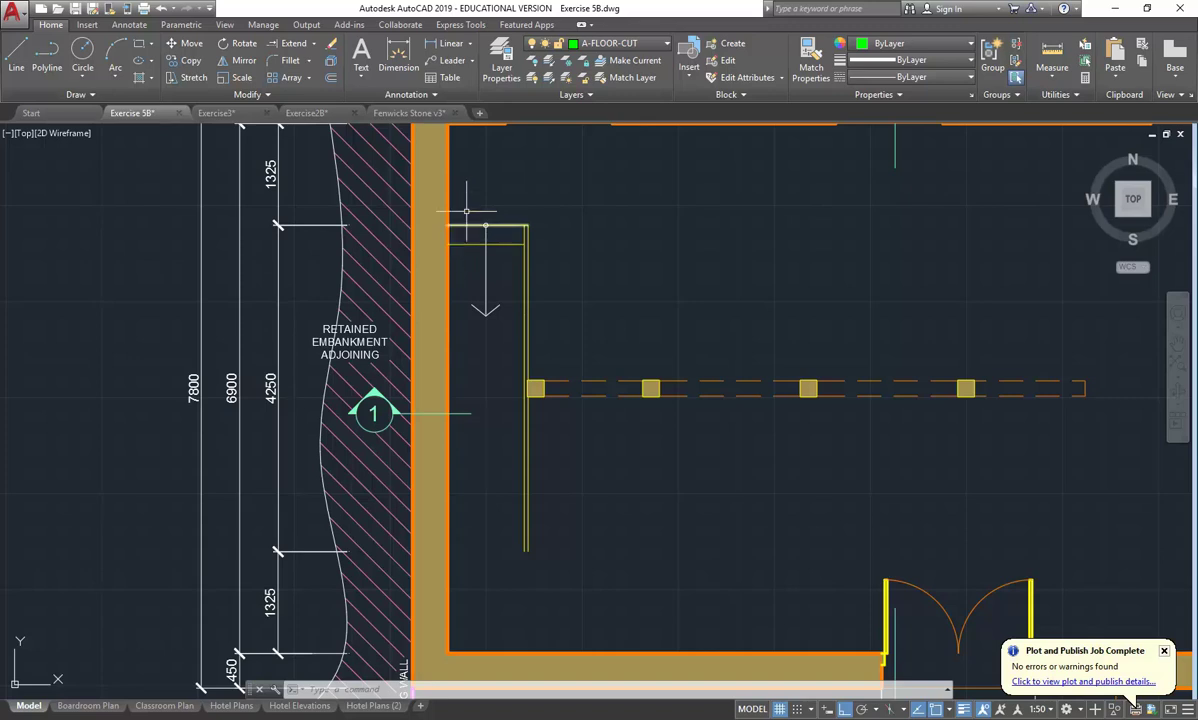
pyautogui.click(1050, 50)
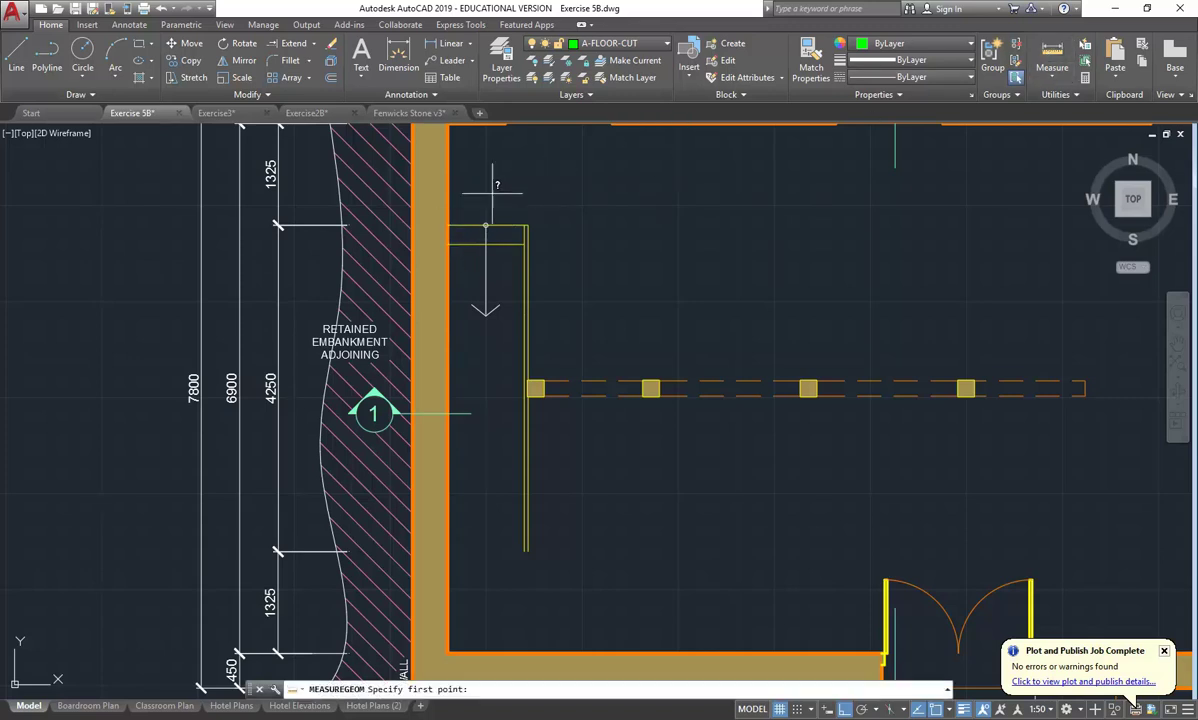
pyautogui.scroll(4, 497, 190)
pyautogui.click(369, 270)
pyautogui.click(369, 320)
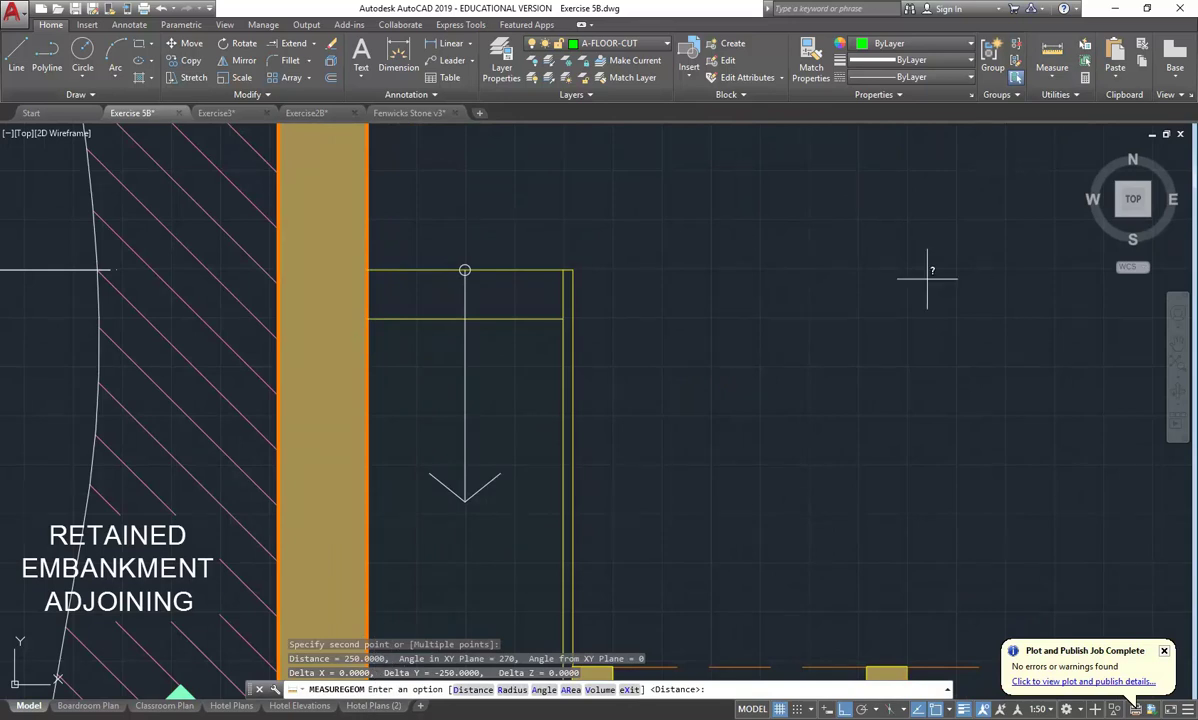
pyautogui.click(1051, 58)
pyautogui.click(369, 270)
pyautogui.click(569, 270)
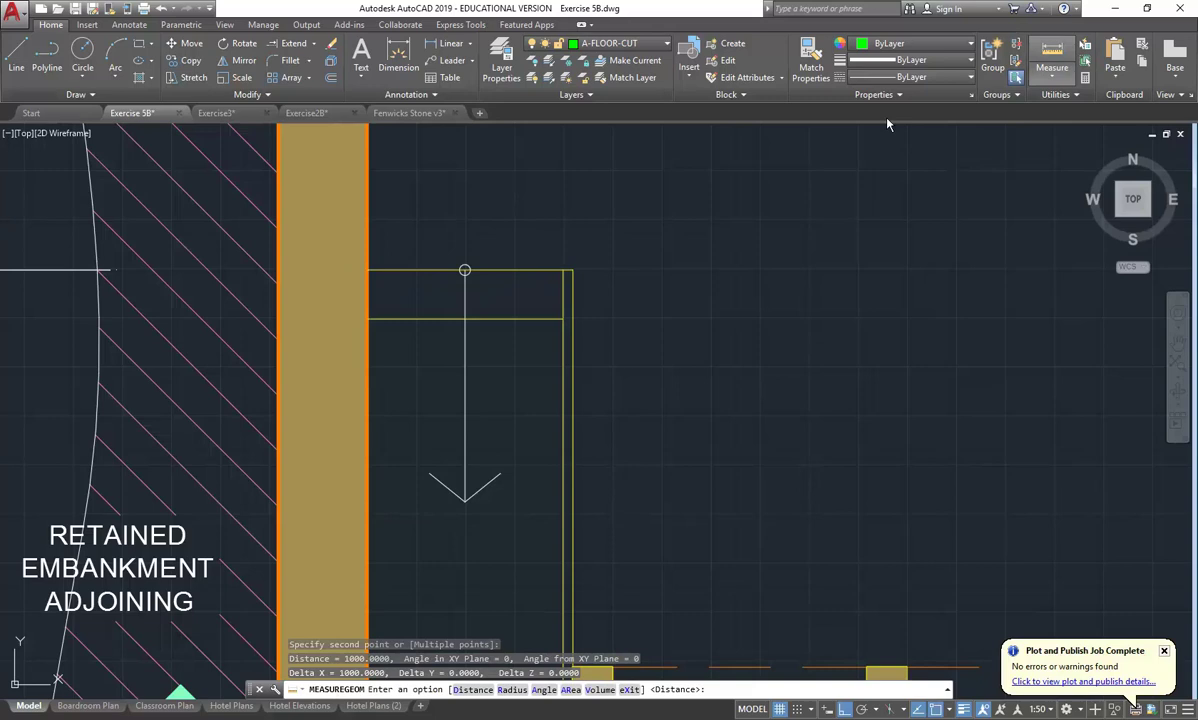
# Measure the gap between the two parallel lines along the open side of the stair flight
pyautogui.press('Return')
pyautogui.click(563, 270)
pyautogui.click(573, 270)
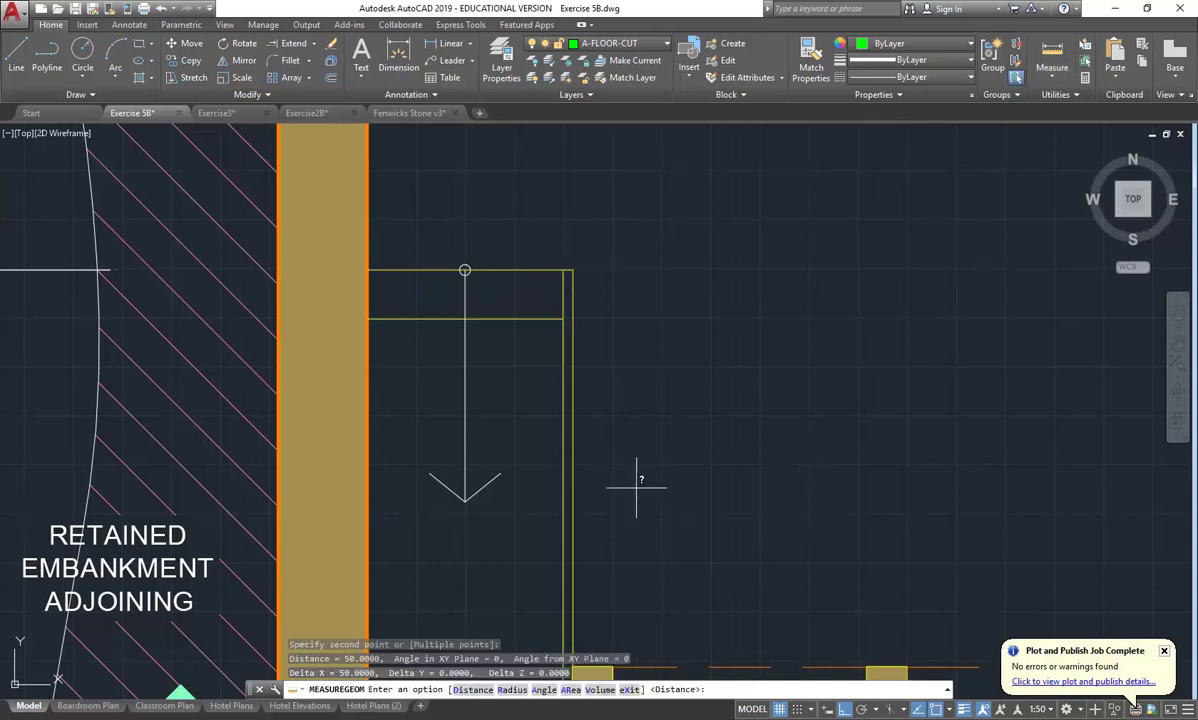
pyautogui.press('Escape')
# Offset the second tread line 250 down the flight twice to add two more treads
pyautogui.moveTo(455, 329); pyautogui.dragTo(499, 297, button='middle')
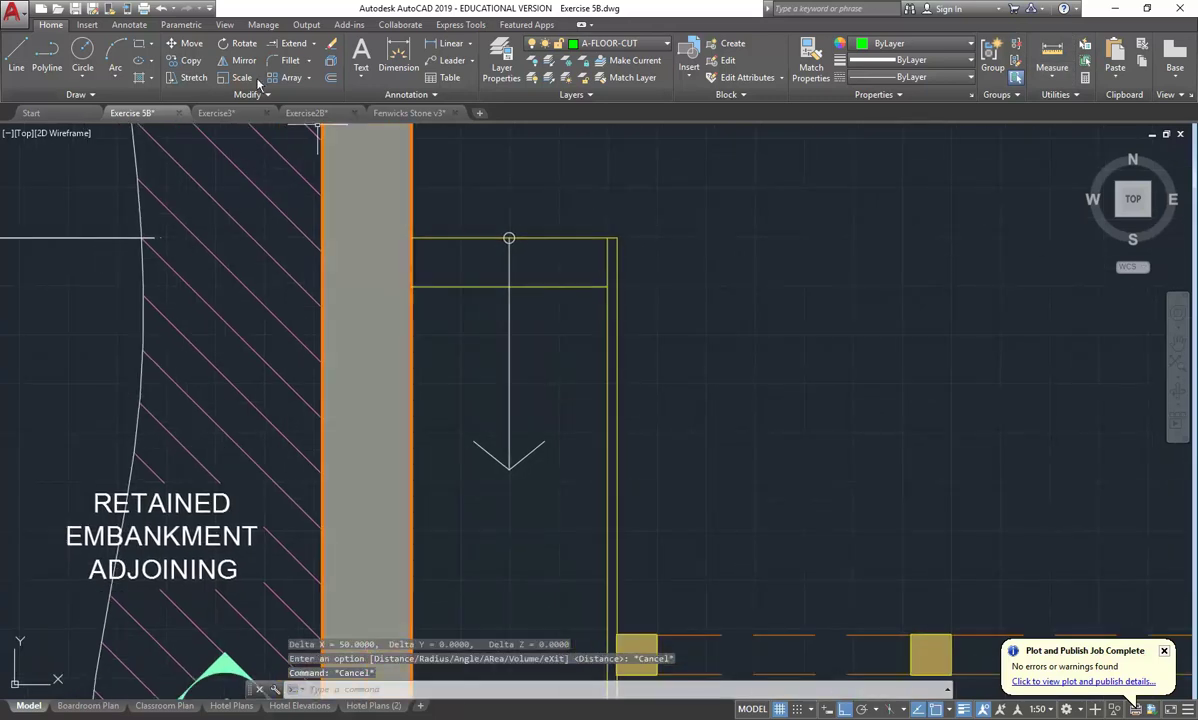
pyautogui.click(331, 77)
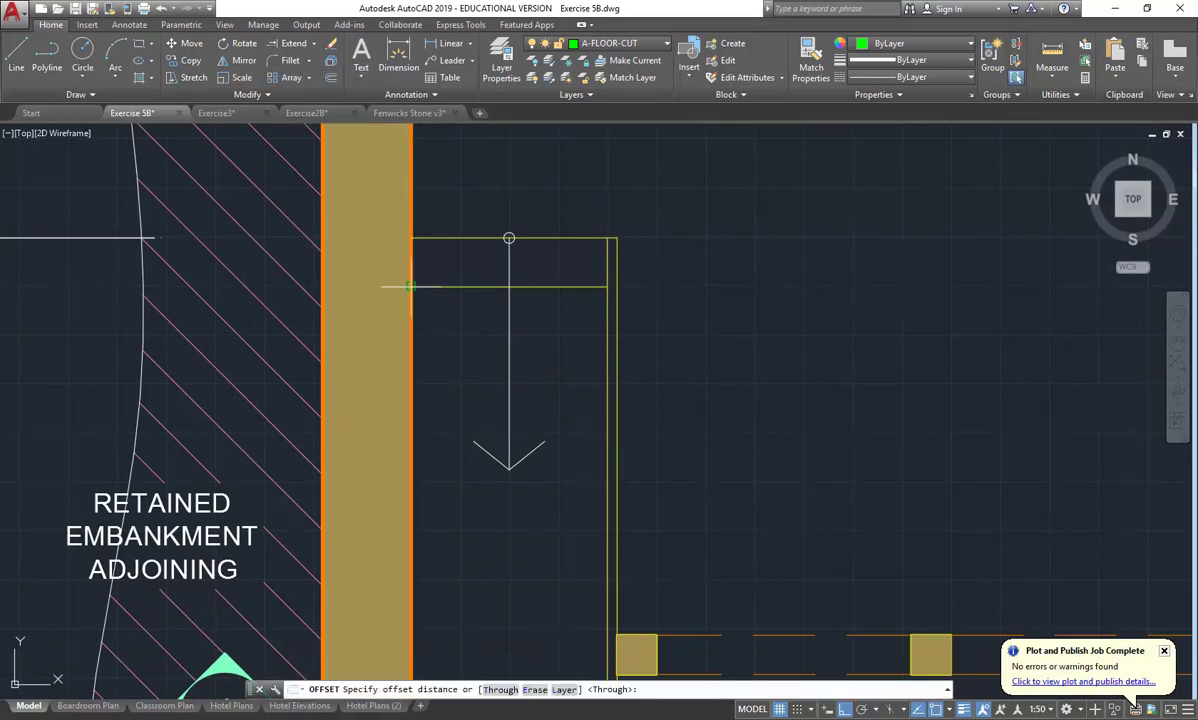
pyautogui.press('Return')
pyautogui.click(455, 287)
pyautogui.click(460, 346)
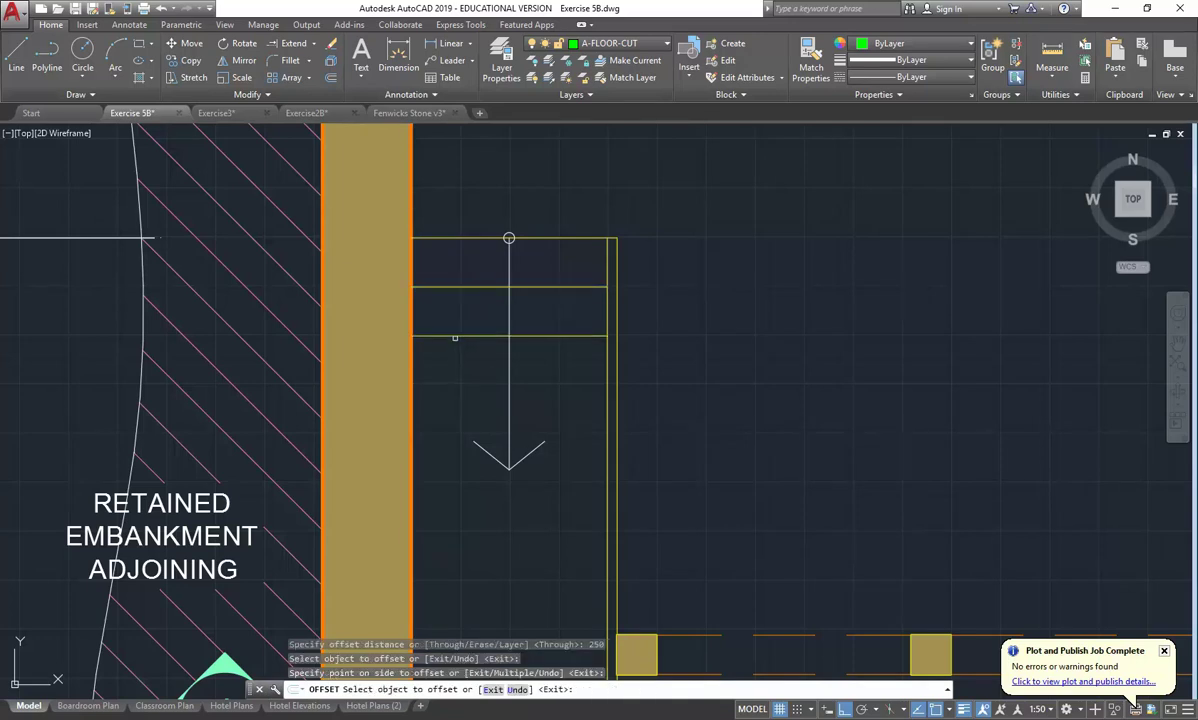
pyautogui.click(455, 337)
pyautogui.click(460, 406)
pyautogui.moveTo(456, 385); pyautogui.dragTo(460, 353, button='middle')
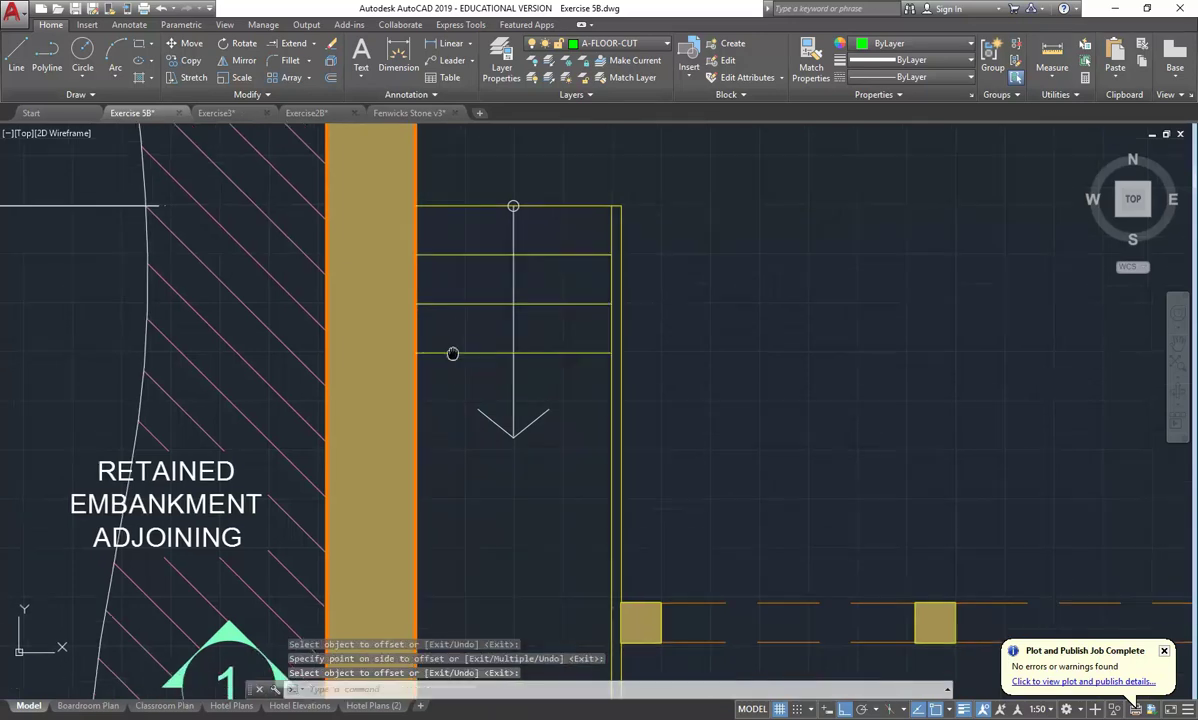
pyautogui.press('Return')
# With Ortho off, copy the three tread lines twice down the flight, using its upper inner corner as base point
pyautogui.click(462, 240)
pyautogui.click(445, 385)
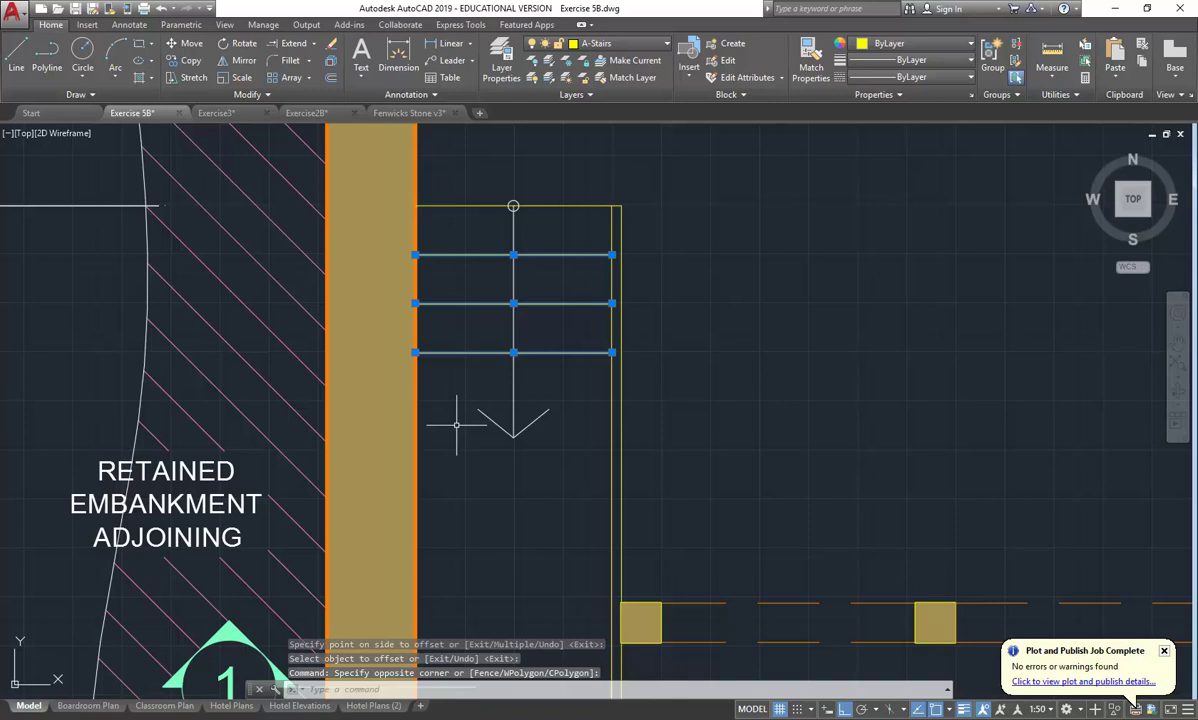
pyautogui.click(186, 61)
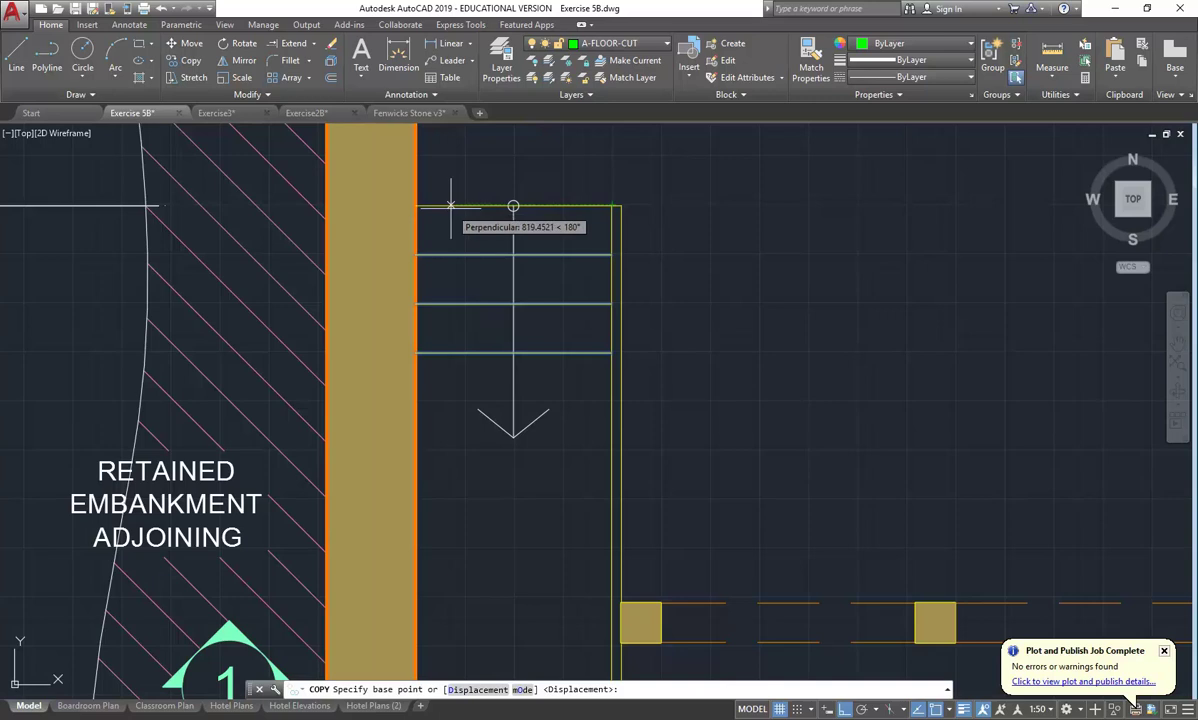
pyautogui.click(612, 206)
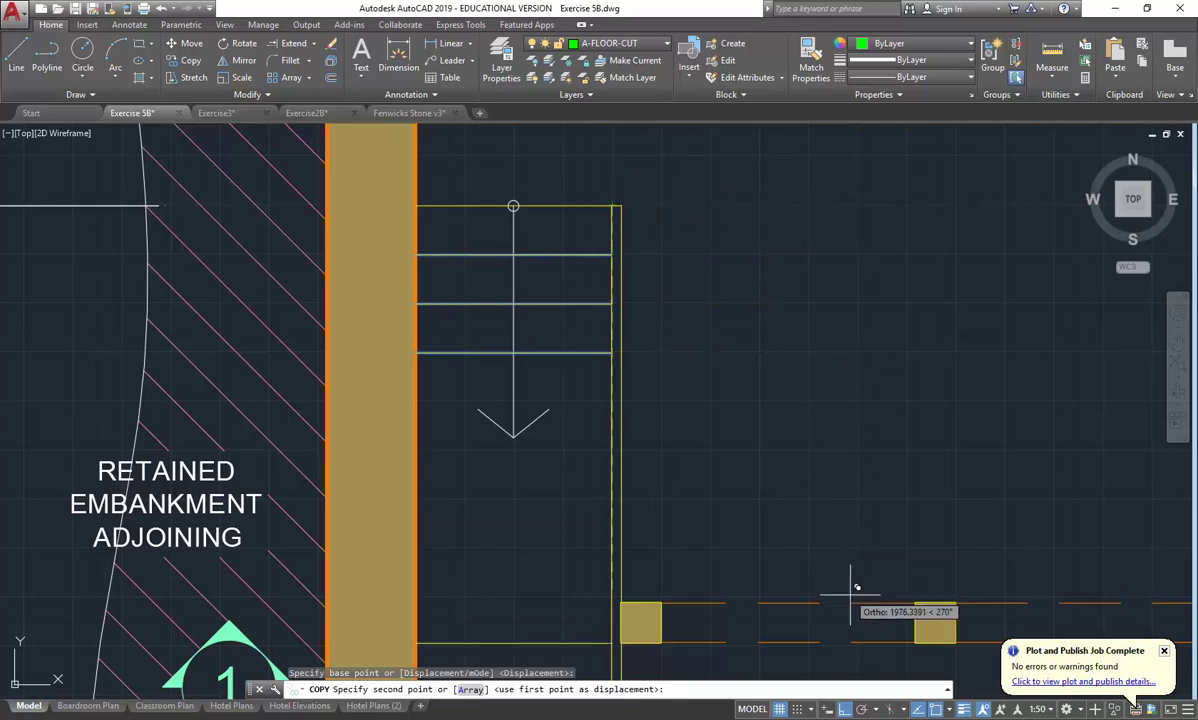
pyautogui.click(844, 709)
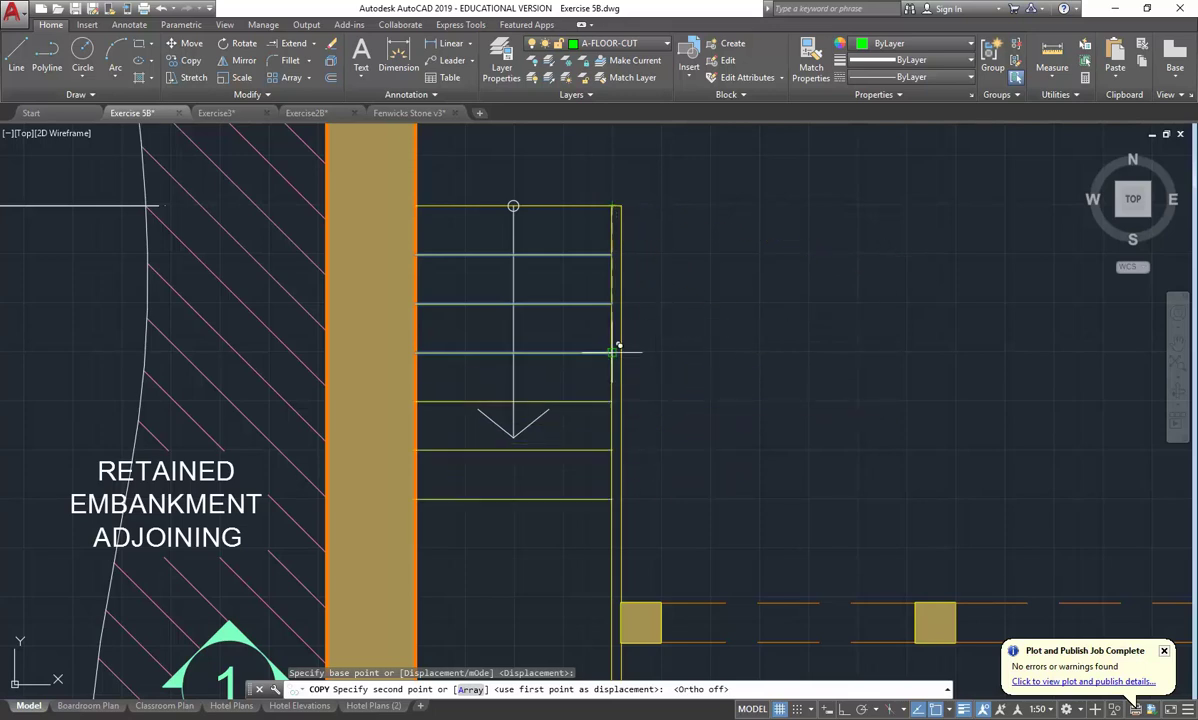
pyautogui.click(615, 489)
pyautogui.moveTo(615, 489); pyautogui.dragTo(617, 418, button='middle')
pyautogui.press('Escape')
pyautogui.press('Escape')
# Copy all nine tread lines down the flight from its upper inner corner so they continue from the ninth tread
pyautogui.scroll(-3, 655, 396)
pyautogui.scroll(1, 607, 346)
pyautogui.click(614, 217)
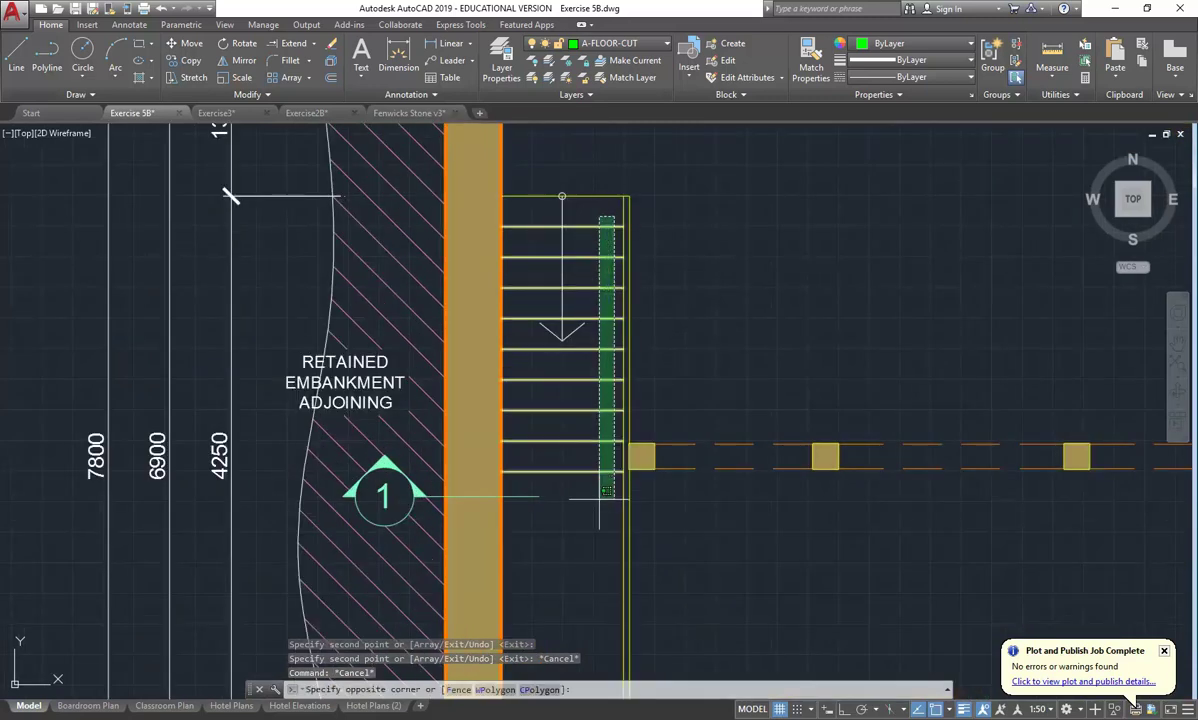
pyautogui.click(605, 490)
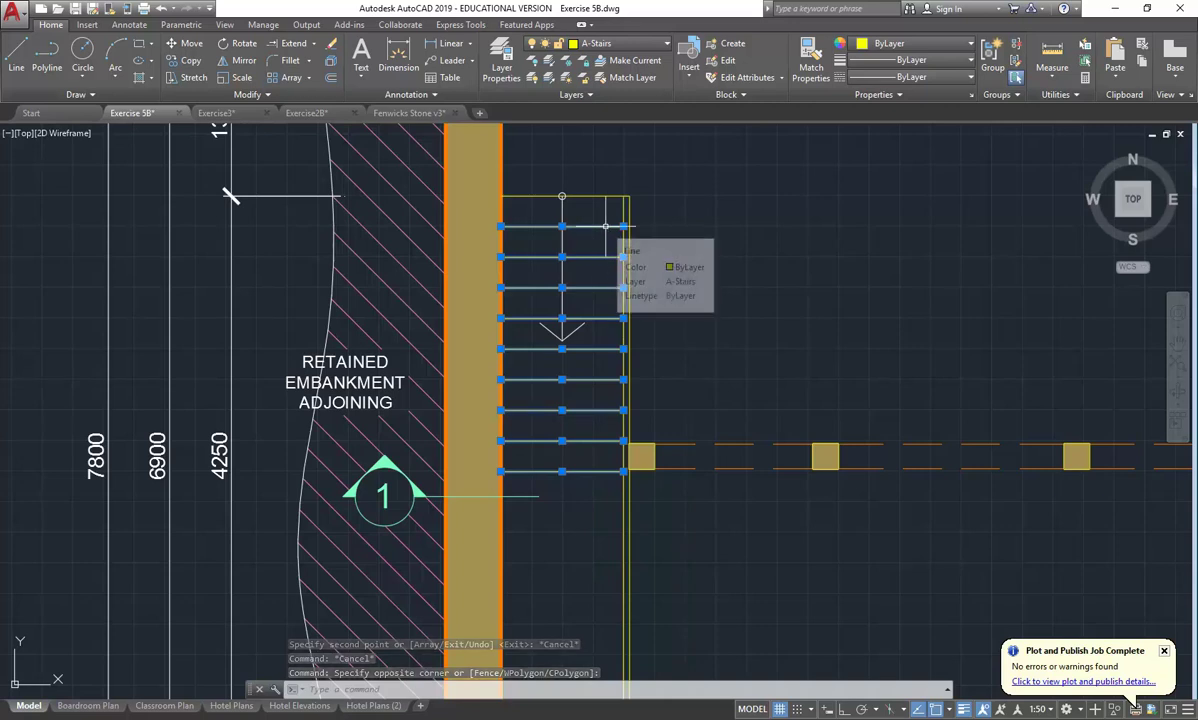
pyautogui.click(184, 60)
pyautogui.click(623, 196)
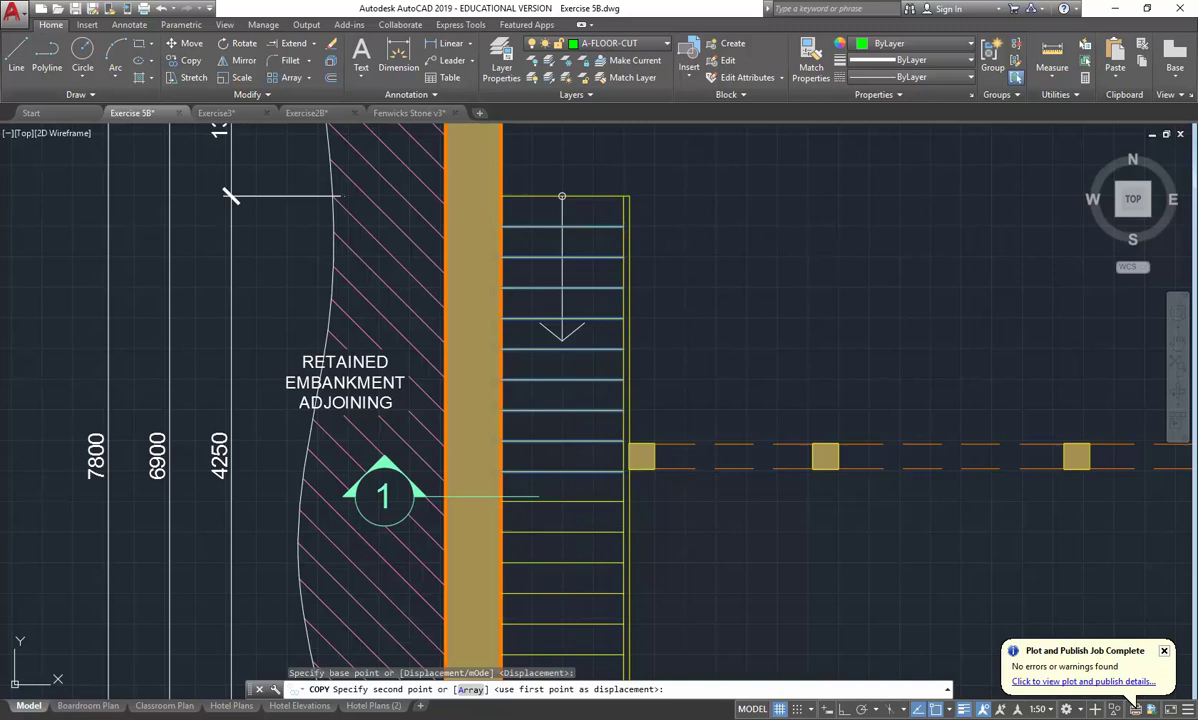
pyautogui.moveTo(630, 470); pyautogui.dragTo(637, 365, button='middle')
pyautogui.press('Escape')
# Erase the surplus tread line below the flight and fillet the last tread with the outer side line
pyautogui.moveTo(634, 449); pyautogui.dragTo(615, 309, button='middle')
pyautogui.click(549, 500)
pyautogui.press('Delete')
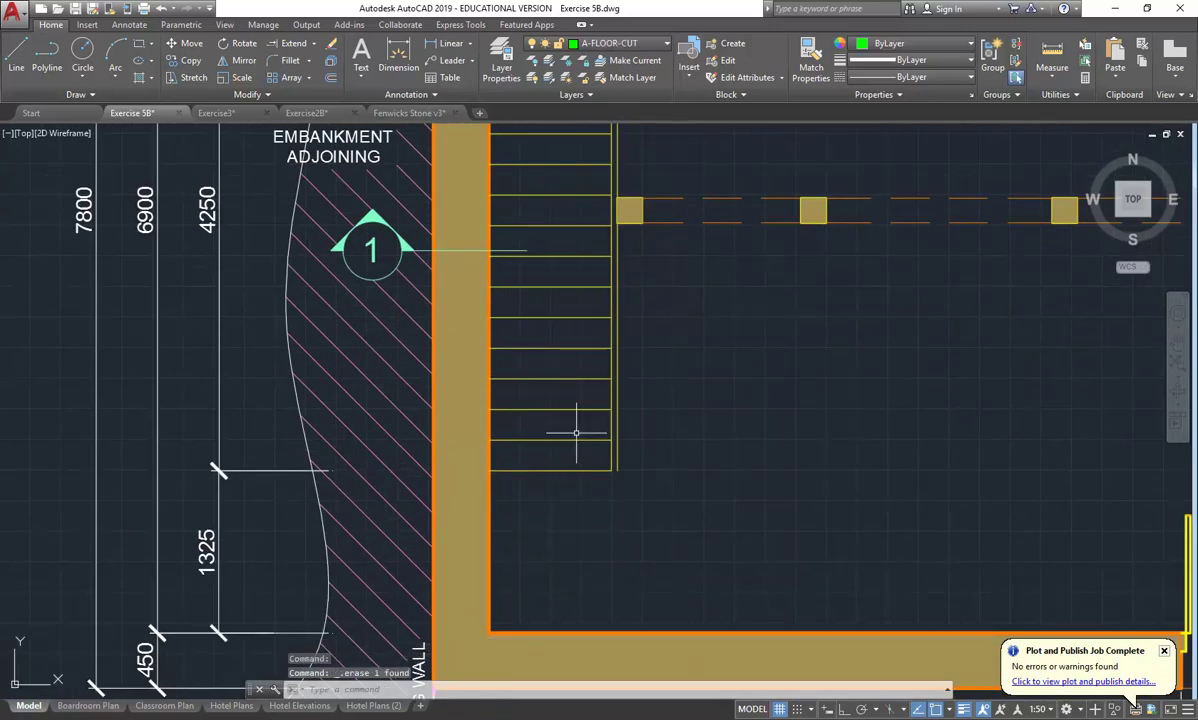
pyautogui.click(290, 60)
pyautogui.click(588, 470)
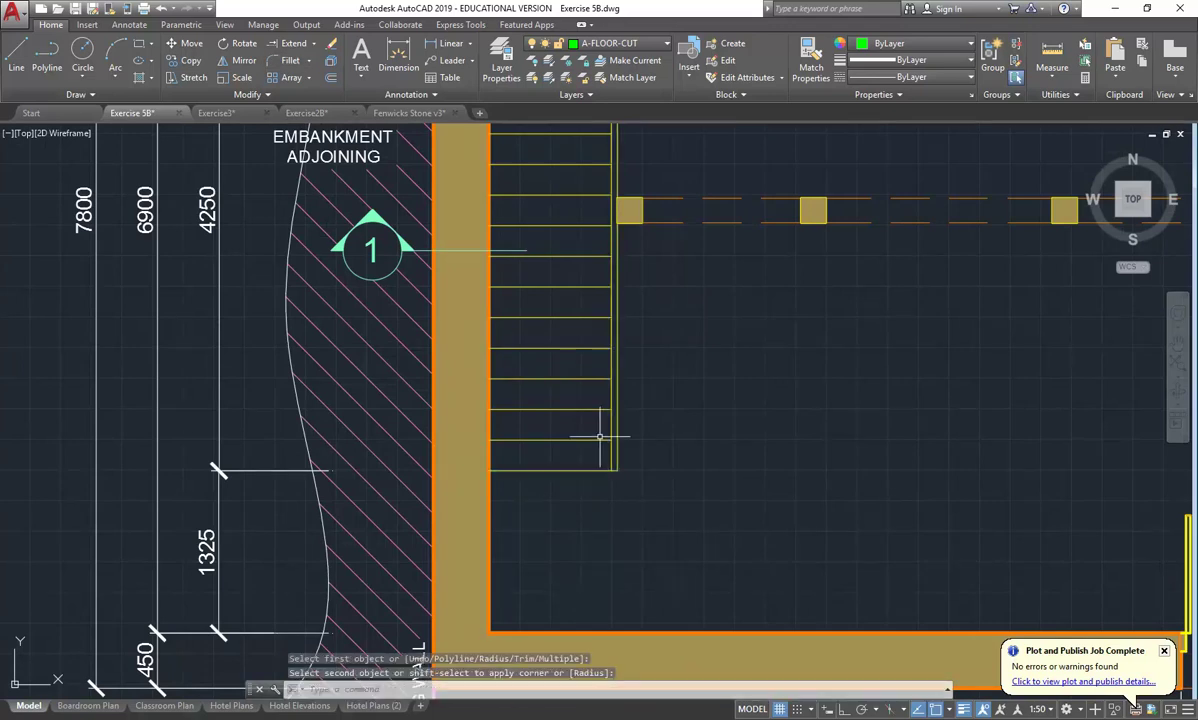
# Draw a diagonal line across the middle treads from outside the flight's open side down into the adjoining wall
pyautogui.moveTo(600, 437)
pyautogui.mouseDown(button='middle')
pyautogui.moveTo(583, 497)
pyautogui.moveTo(570, 468)
pyautogui.moveTo(570, 540)
pyautogui.mouseUp(button='middle')
pyautogui.moveTo(568, 311)
pyautogui.mouseDown(button='middle')
pyautogui.moveTo(584, 374)
pyautogui.moveTo(580, 353)
pyautogui.mouseUp(button='middle')
pyautogui.scroll(-2, 580, 353)
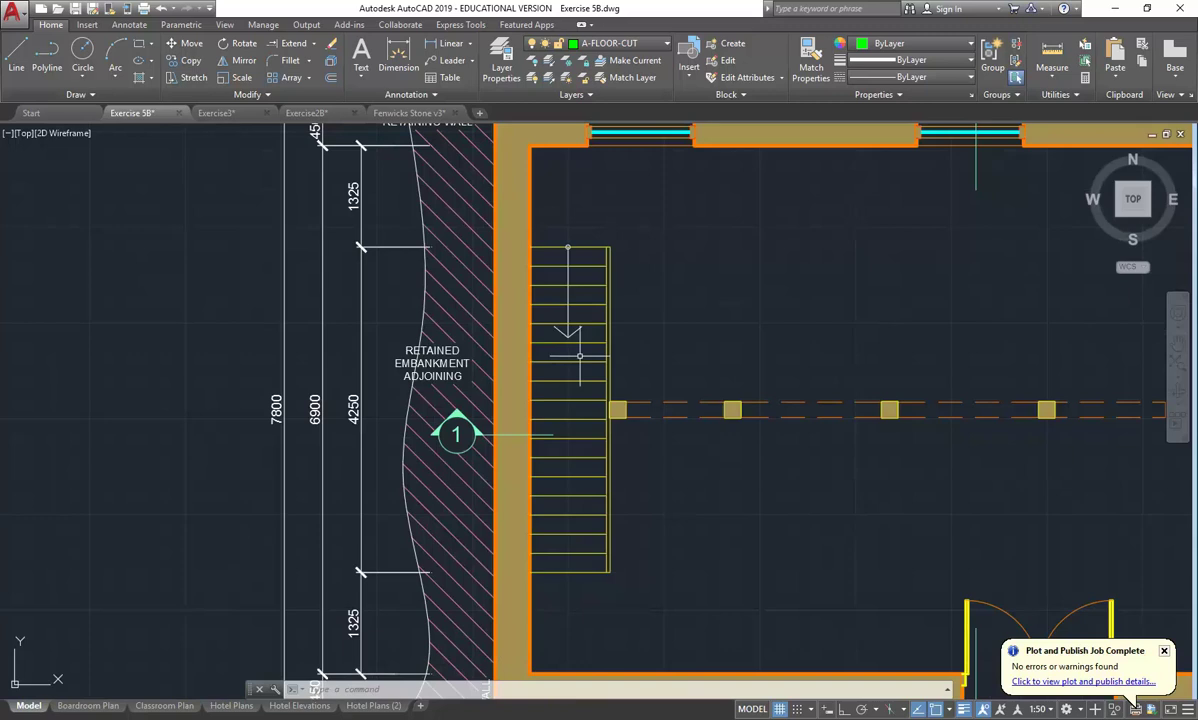
pyautogui.scroll(2, 565, 290)
pyautogui.scroll(1, 560, 420)
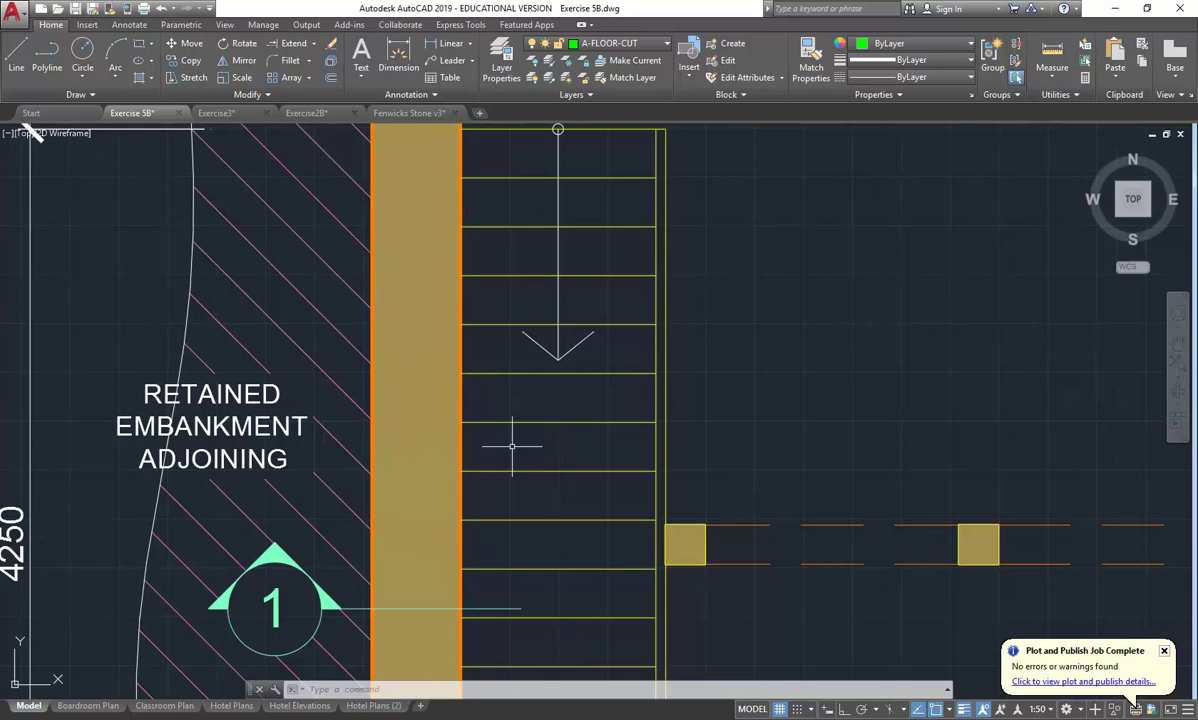
pyautogui.moveTo(510, 250); pyautogui.dragTo(502, 302, button='middle')
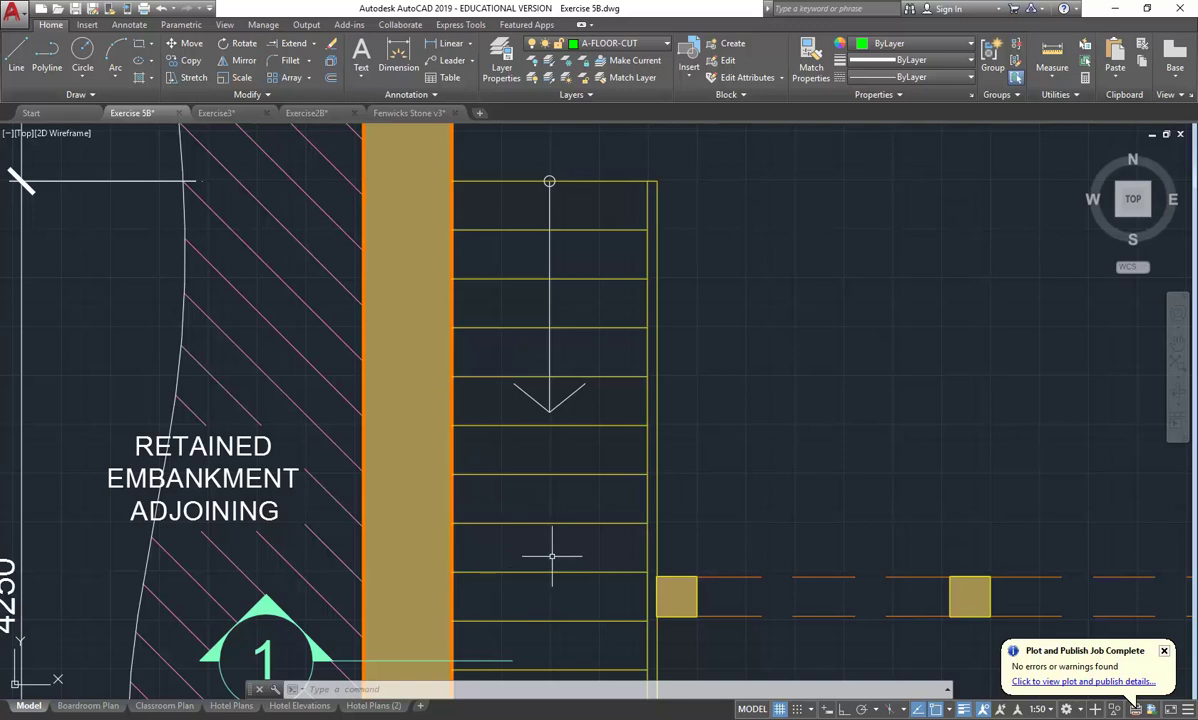
pyautogui.click(16, 57)
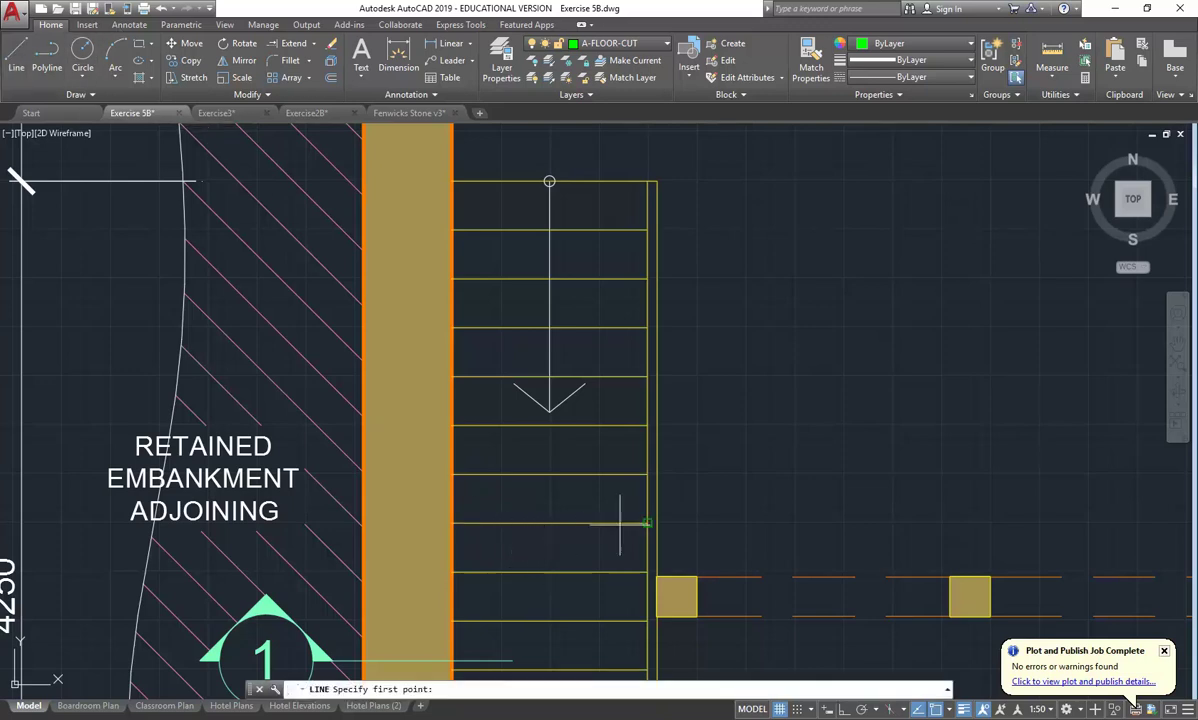
pyautogui.click(697, 478)
pyautogui.moveTo(692, 477); pyautogui.dragTo(706, 360, button='middle')
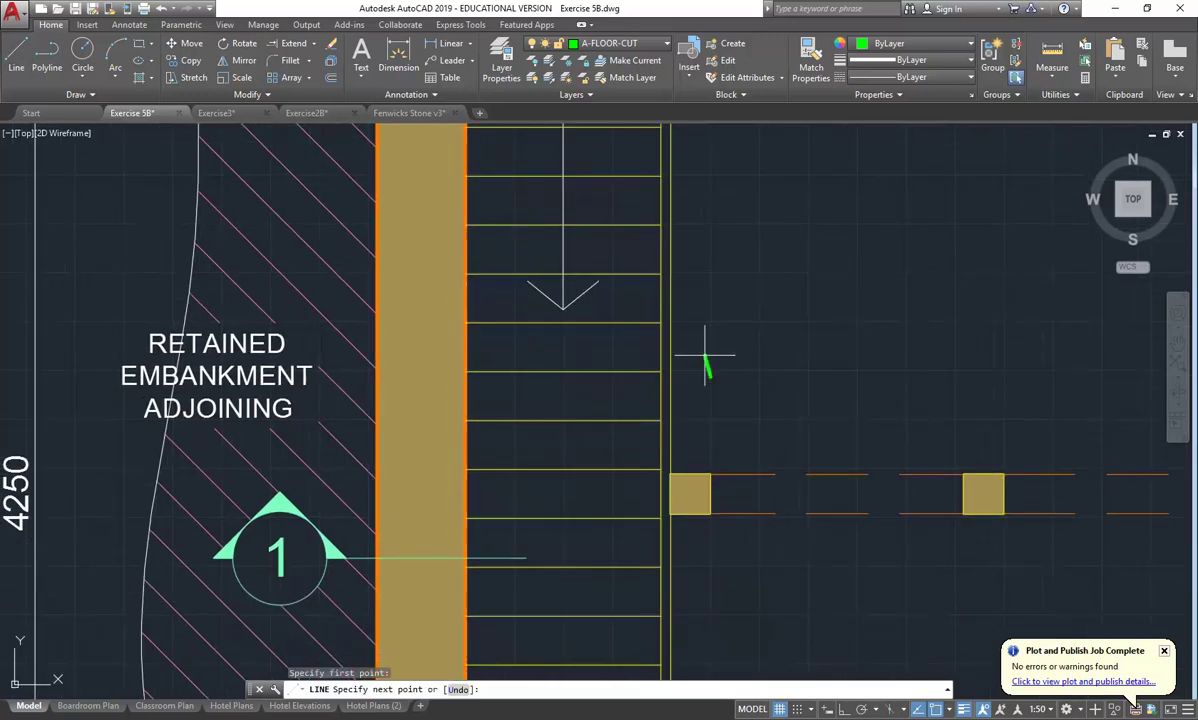
pyautogui.click(422, 520)
pyautogui.rightClick(483, 400)
pyautogui.click(515, 410)
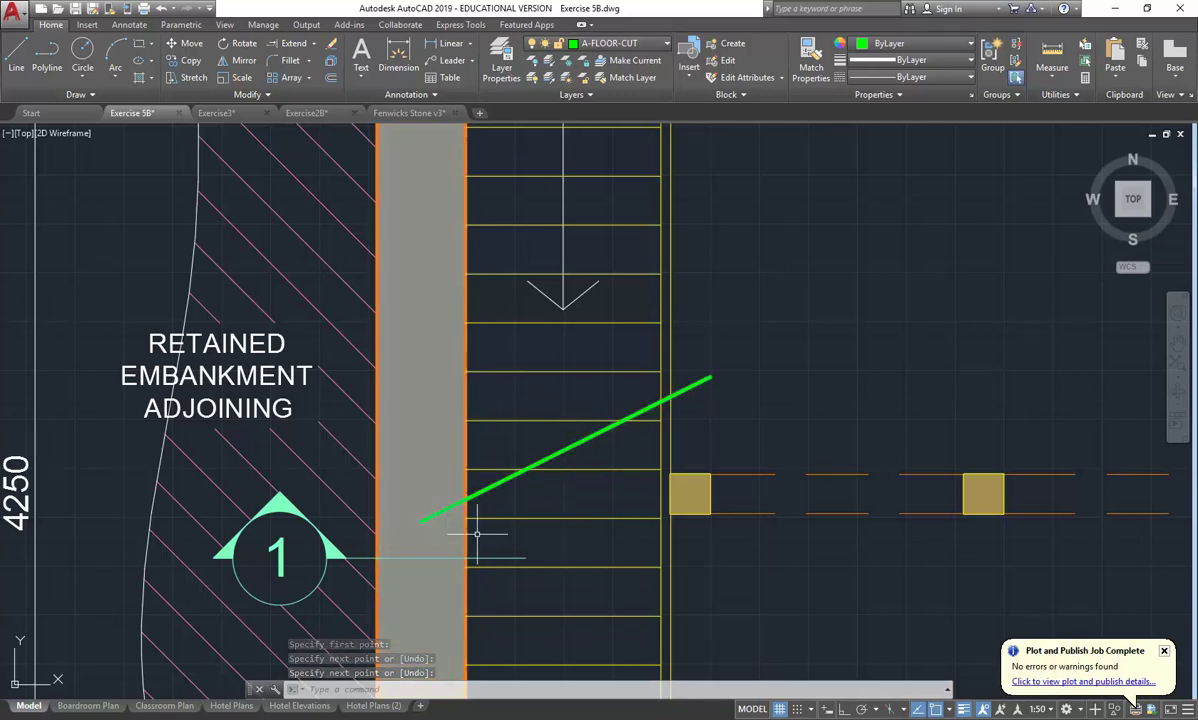
# Draw a short, nearly vertical line upward from the midpoint of the diagonal line
pyautogui.scroll(2, 470, 492)
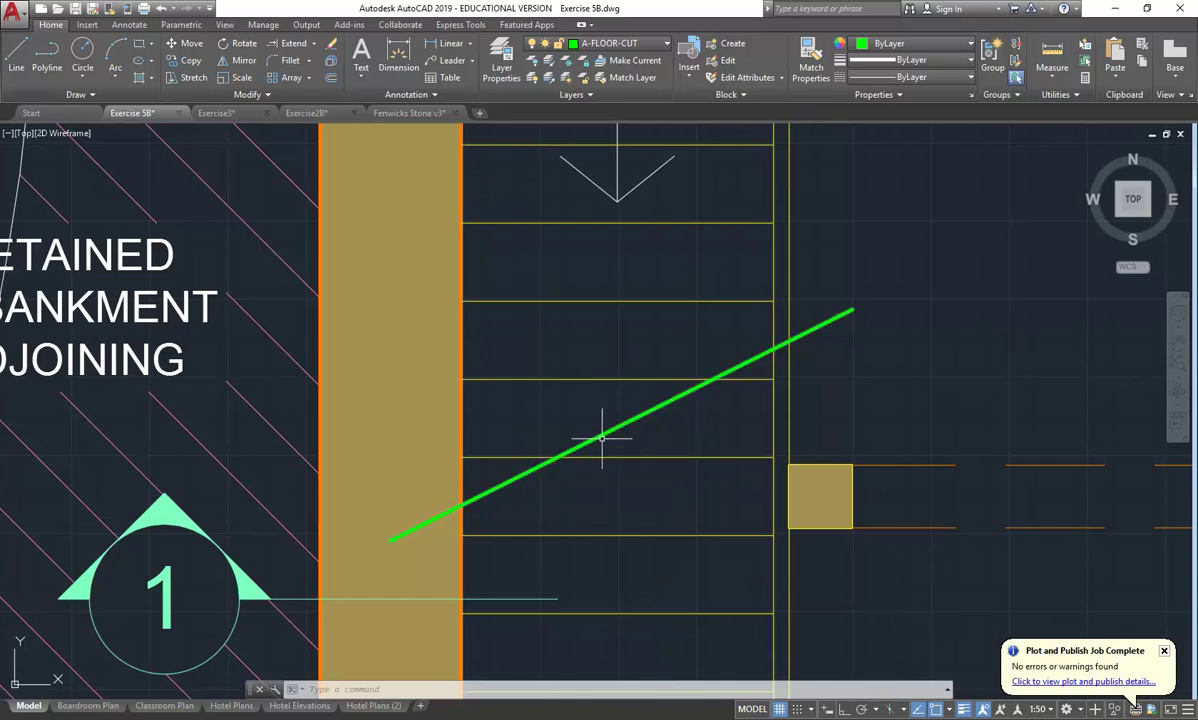
pyautogui.click(16, 56)
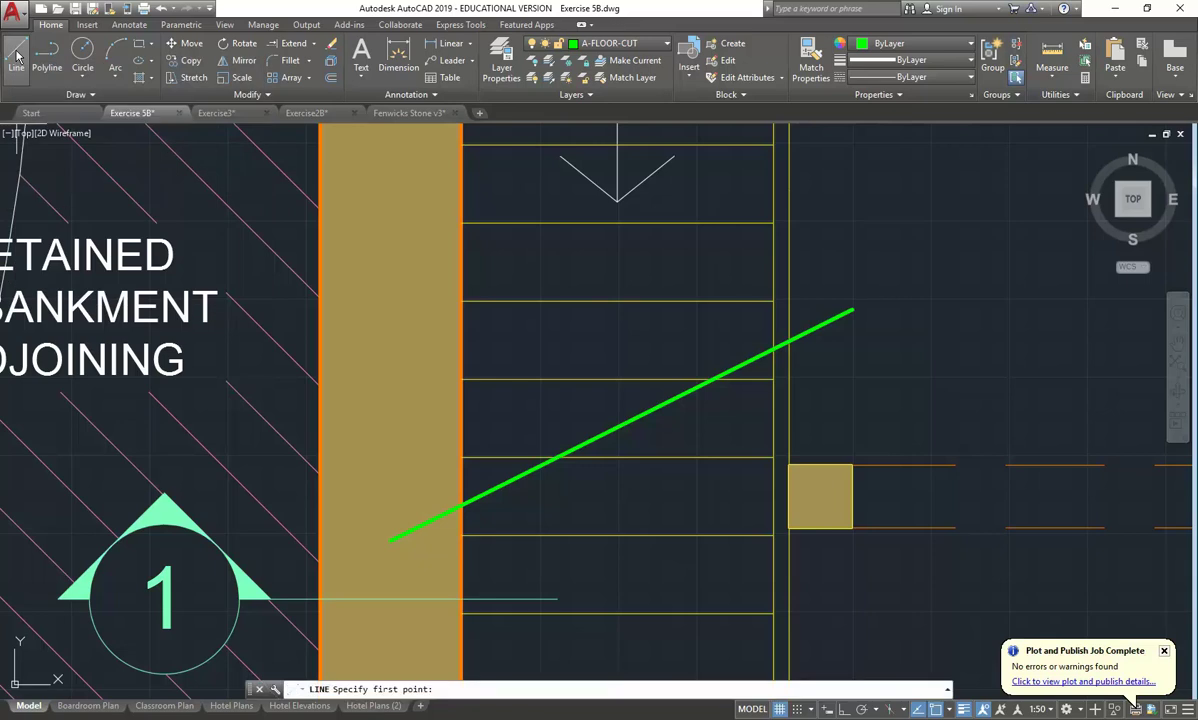
pyautogui.click(622, 424)
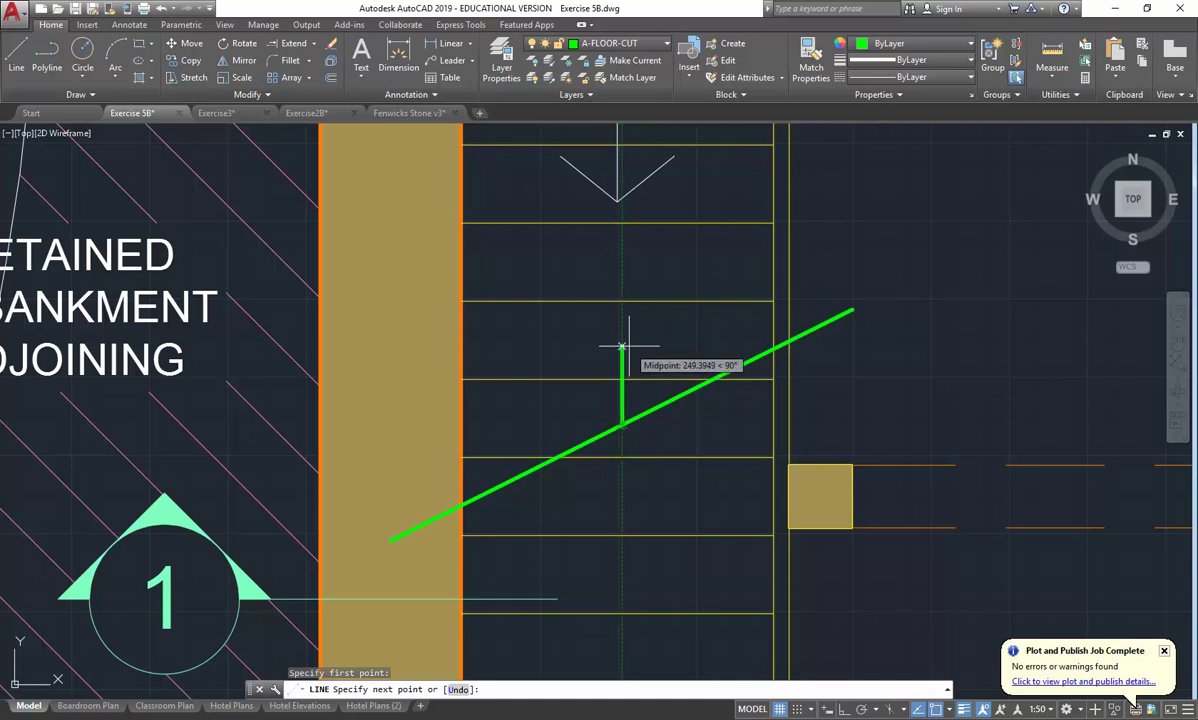
pyautogui.scroll(4, 620, 359)
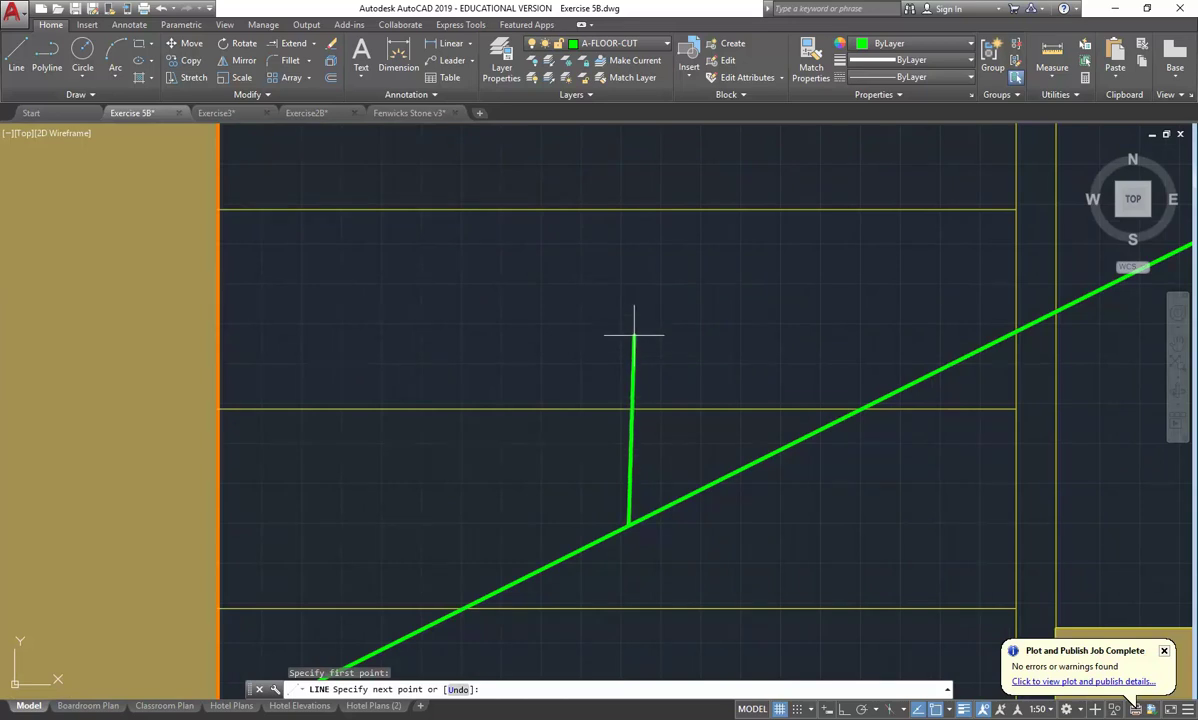
pyautogui.click(633, 335)
pyautogui.rightClick(668, 303)
pyautogui.click(686, 312)
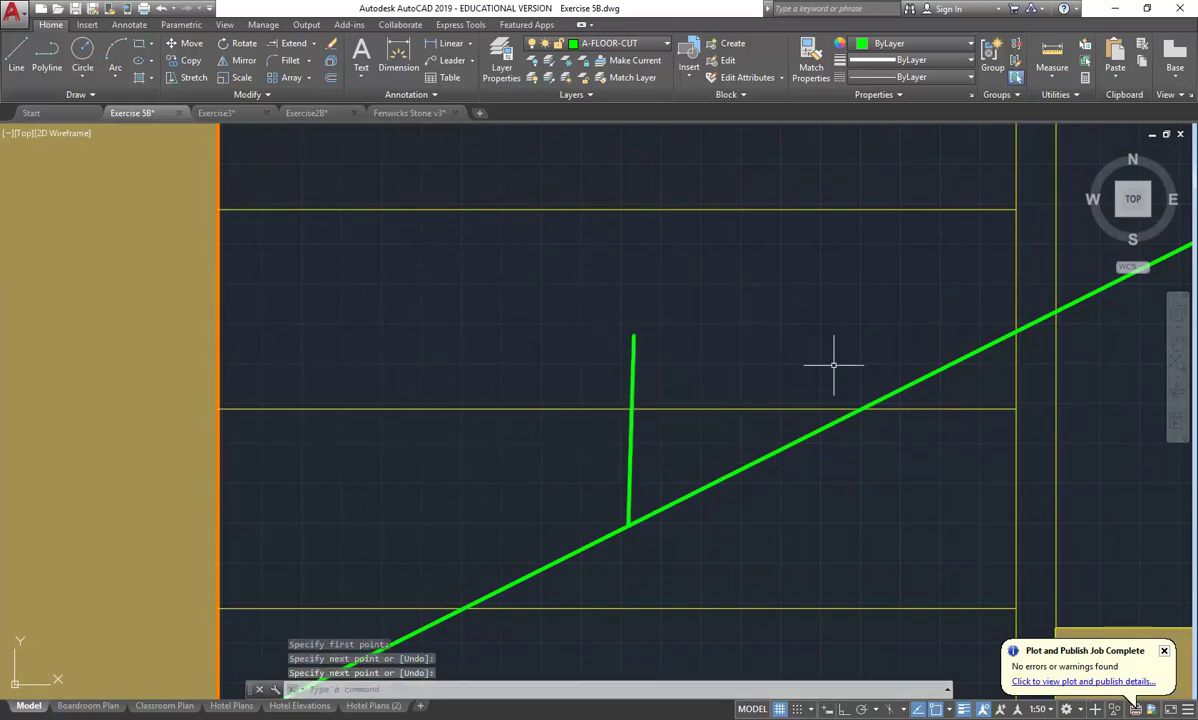
# Mirror the short line about the perpendicular from its upper end to the diagonal, keeping the original
pyautogui.scroll(-3, 727, 324)
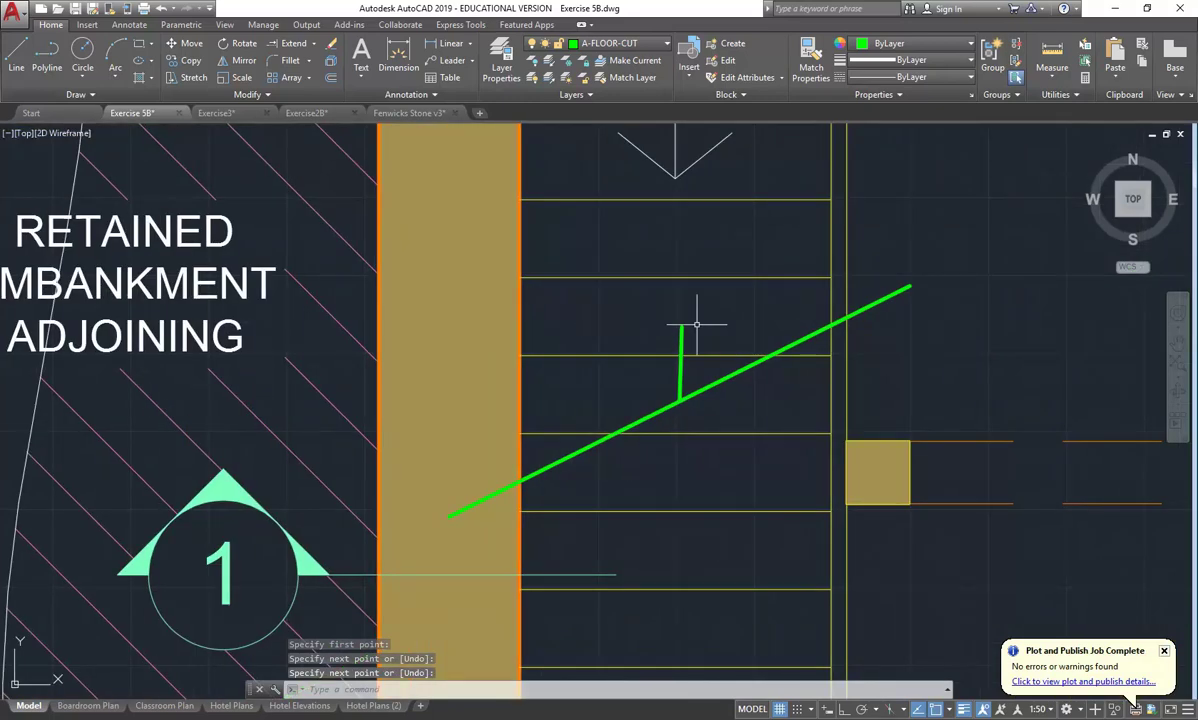
pyautogui.scroll(2, 697, 324)
pyautogui.moveTo(690, 320); pyautogui.dragTo(683, 273, button='middle')
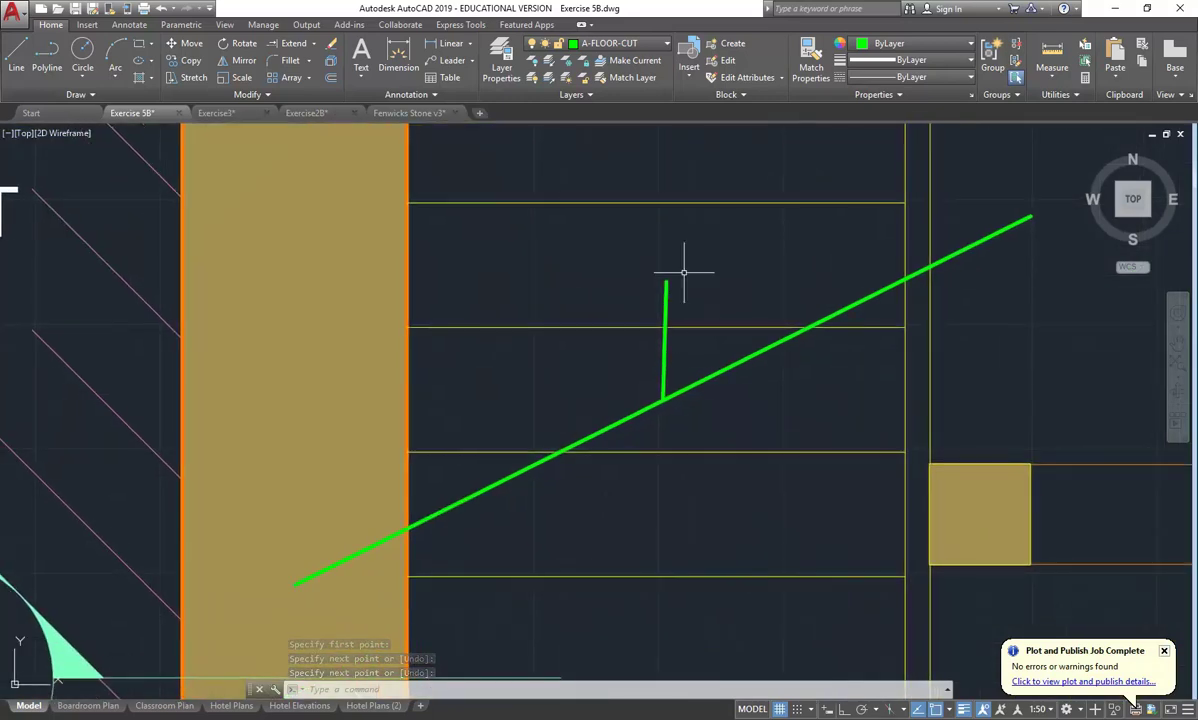
pyautogui.click(685, 254)
pyautogui.click(643, 292)
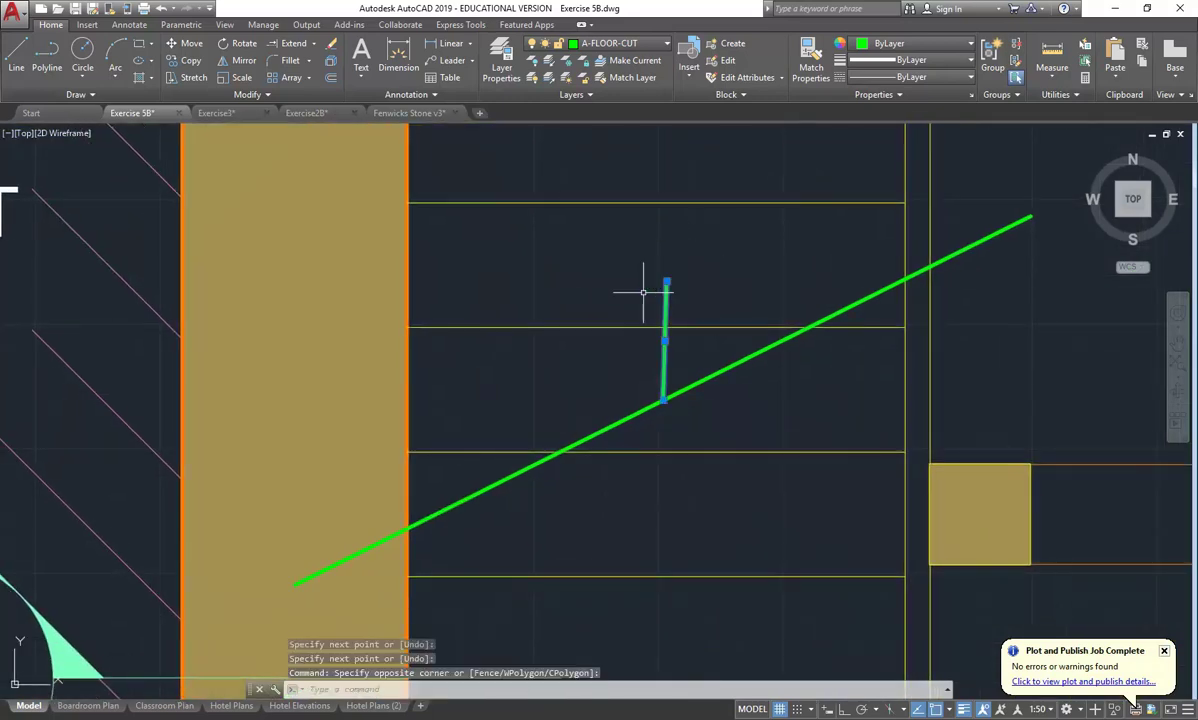
pyautogui.click(238, 60)
pyautogui.click(667, 282)
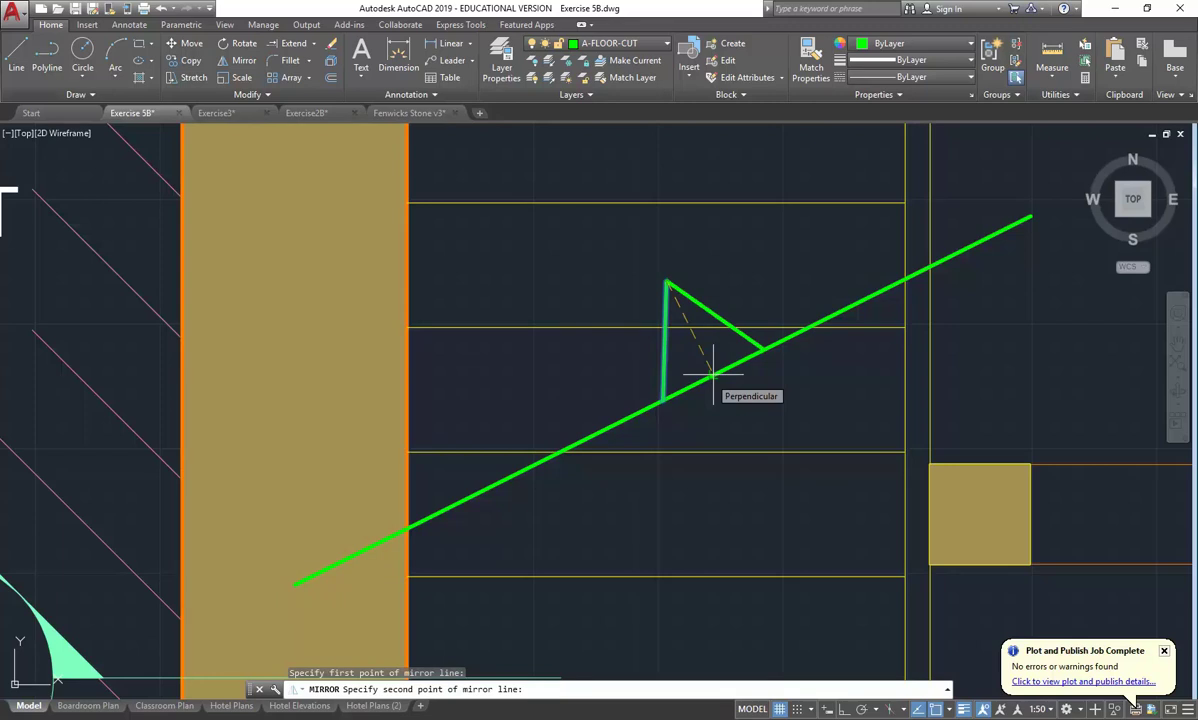
pyautogui.click(713, 374)
pyautogui.rightClick(706, 266)
pyautogui.click(720, 272)
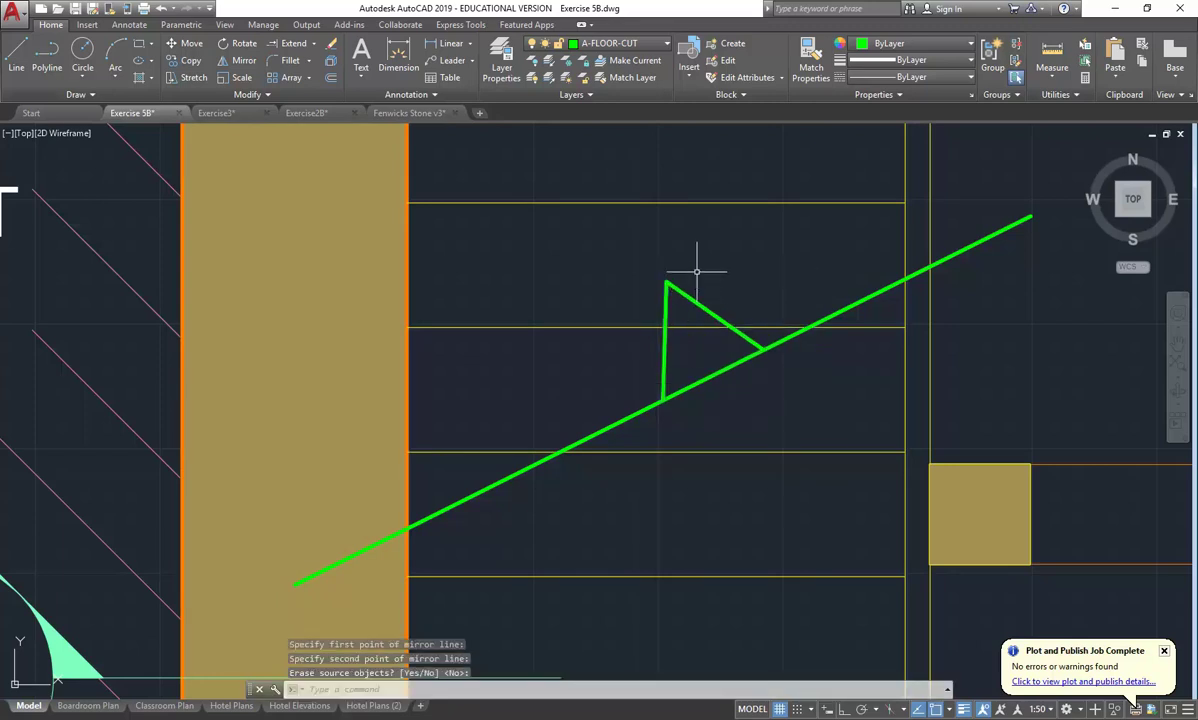
# Mirror both short lines across the diagonal line to its lower side, keeping the originals
pyautogui.click(698, 264)
pyautogui.click(601, 298)
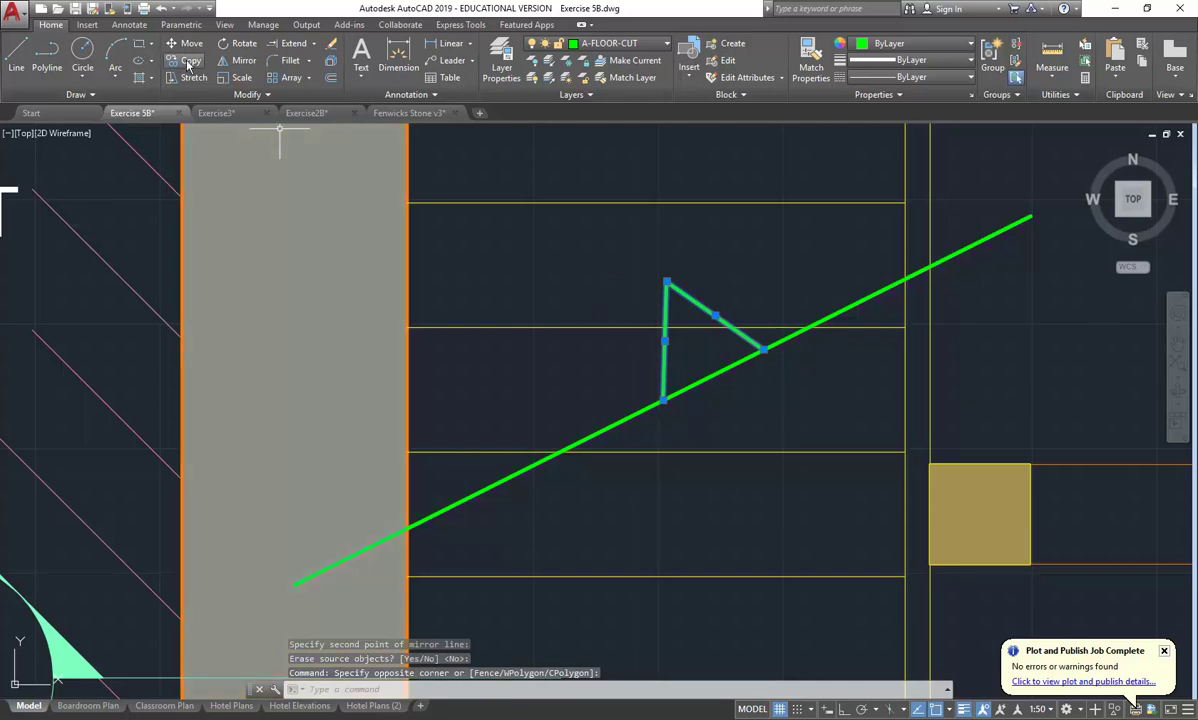
pyautogui.click(240, 60)
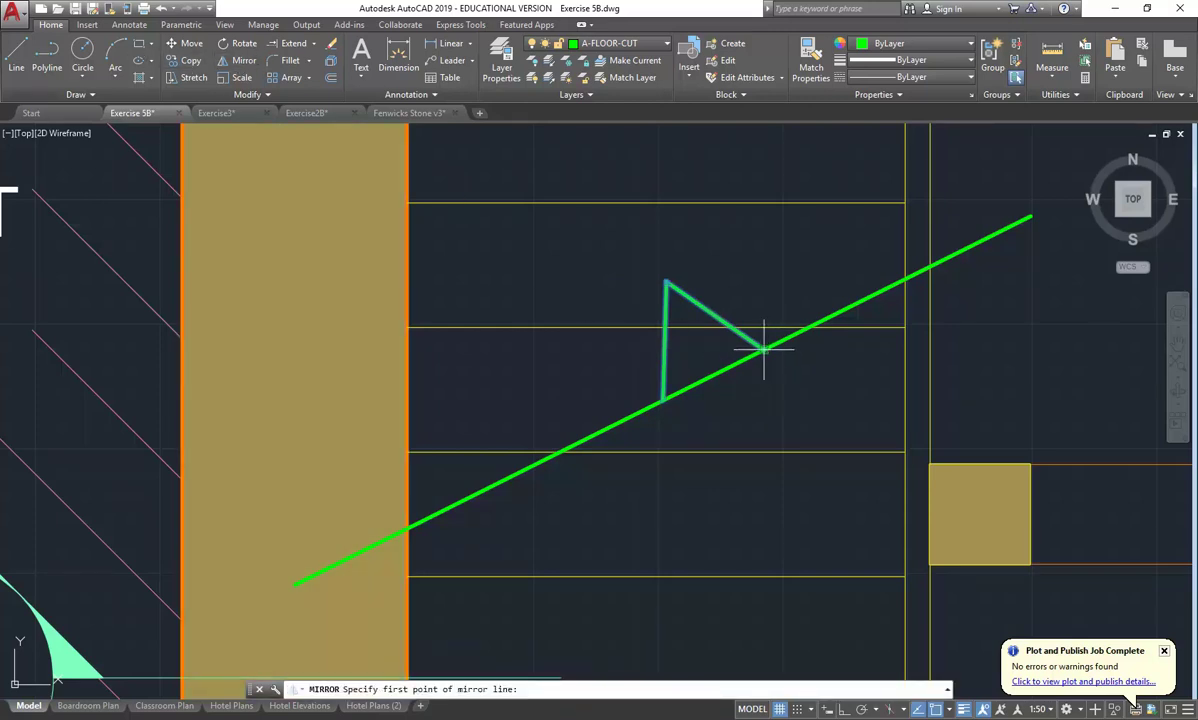
pyautogui.click(764, 349)
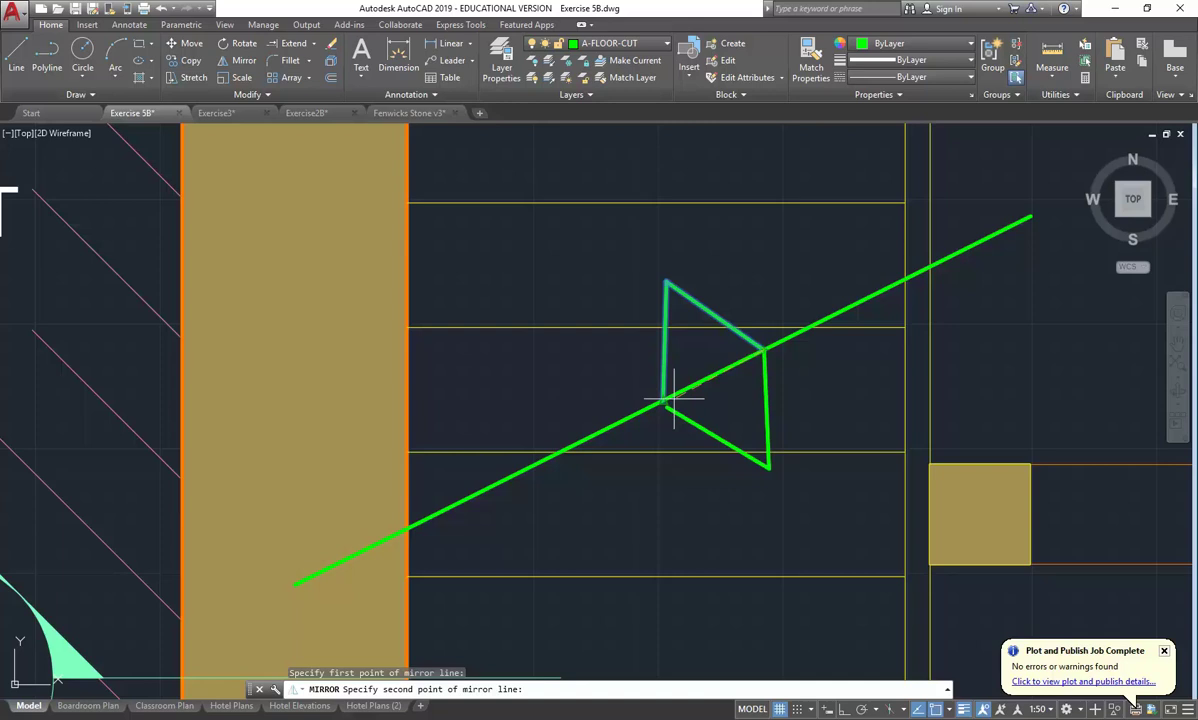
pyautogui.click(663, 400)
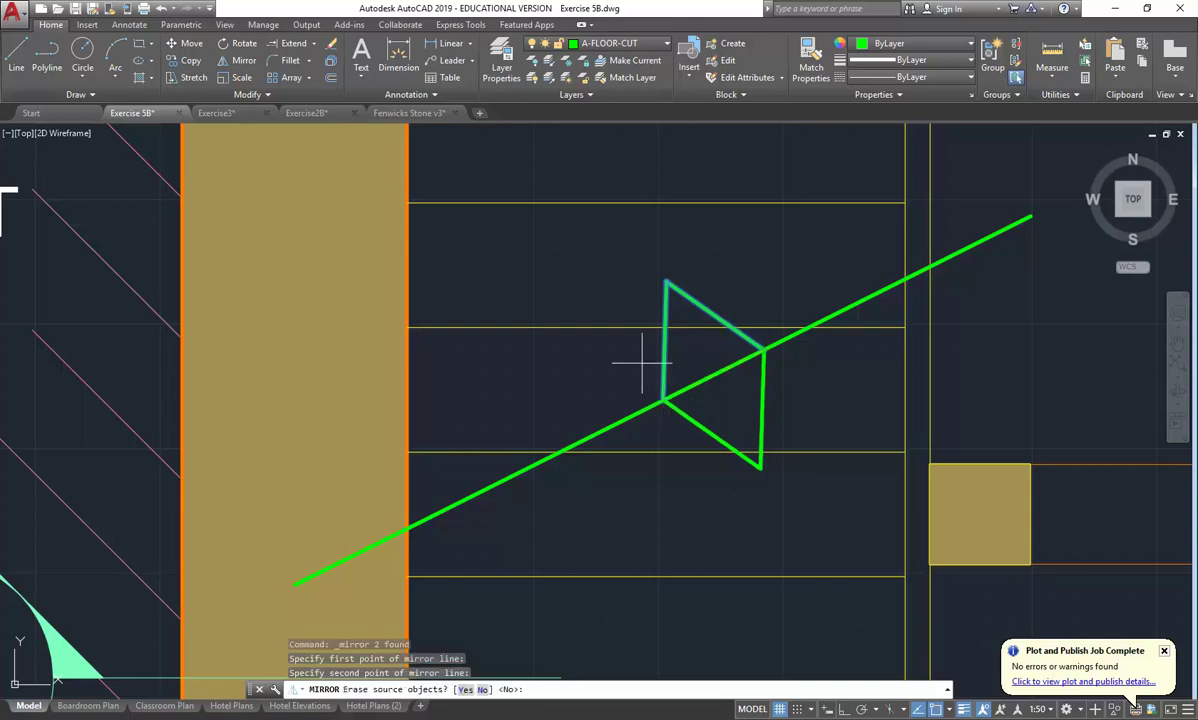
pyautogui.rightClick(595, 276)
pyautogui.click(610, 281)
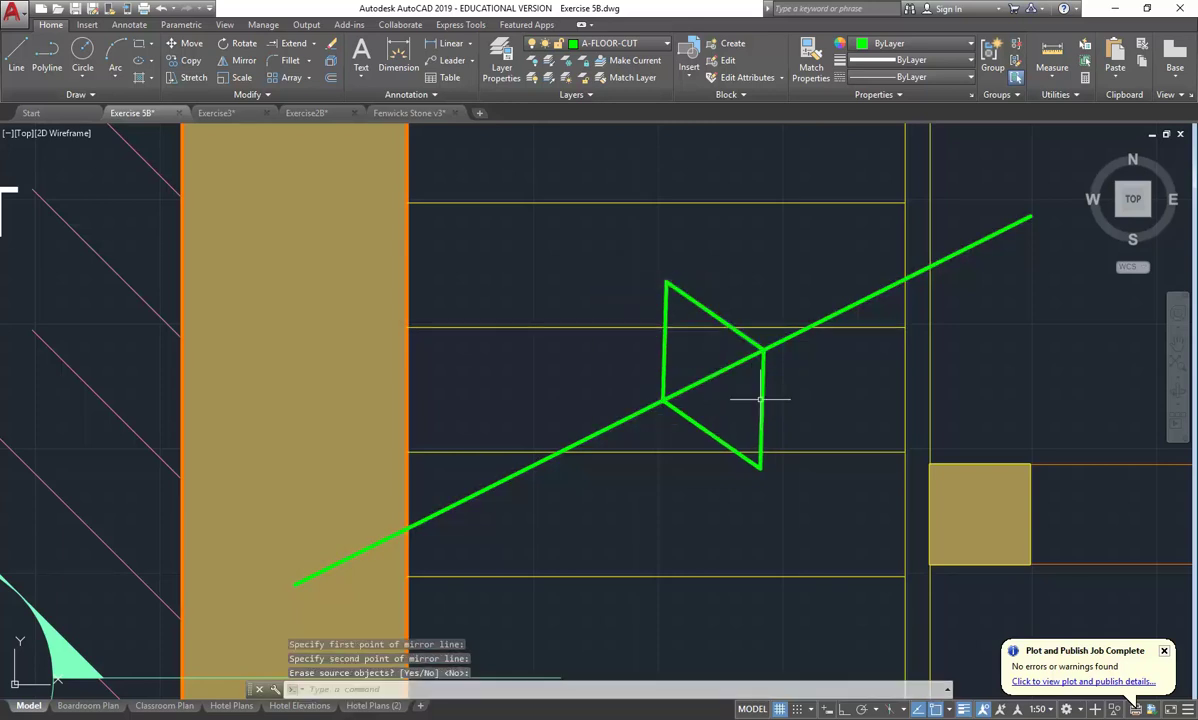
# Move the two lower mirrored lines along the diagonal so their upper end meets the diagonal's midpoint
pyautogui.click(780, 401)
pyautogui.click(701, 424)
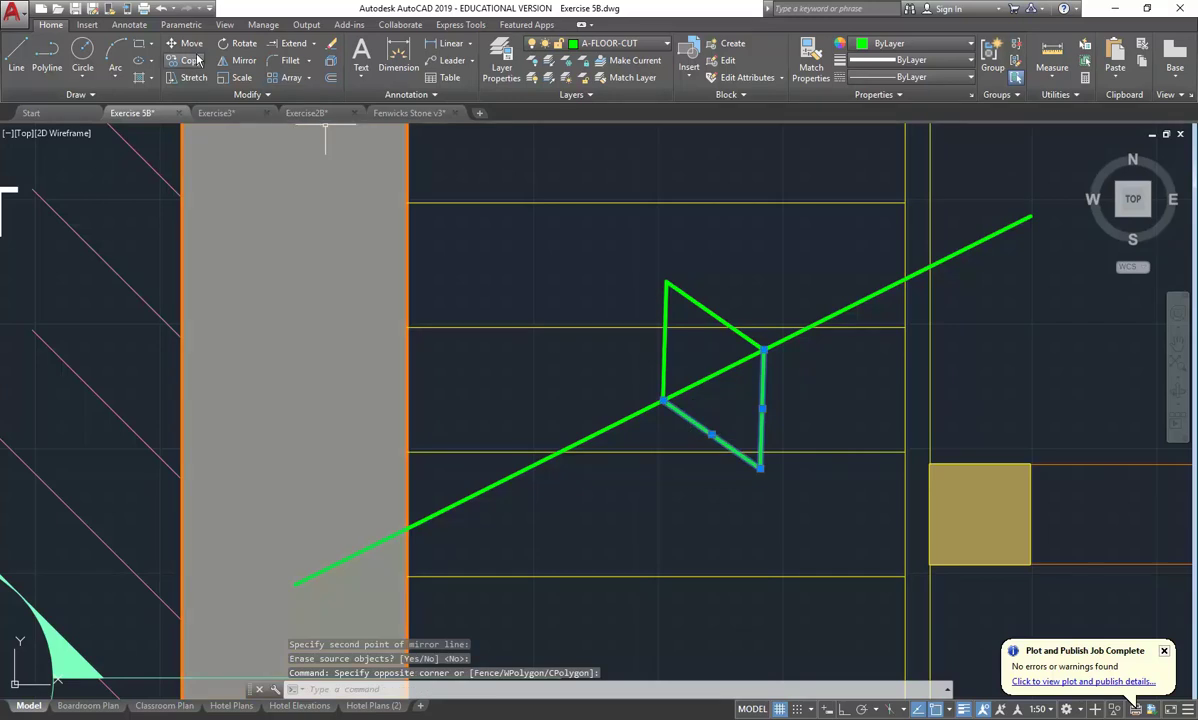
pyautogui.click(182, 44)
pyautogui.click(763, 349)
pyautogui.click(663, 400)
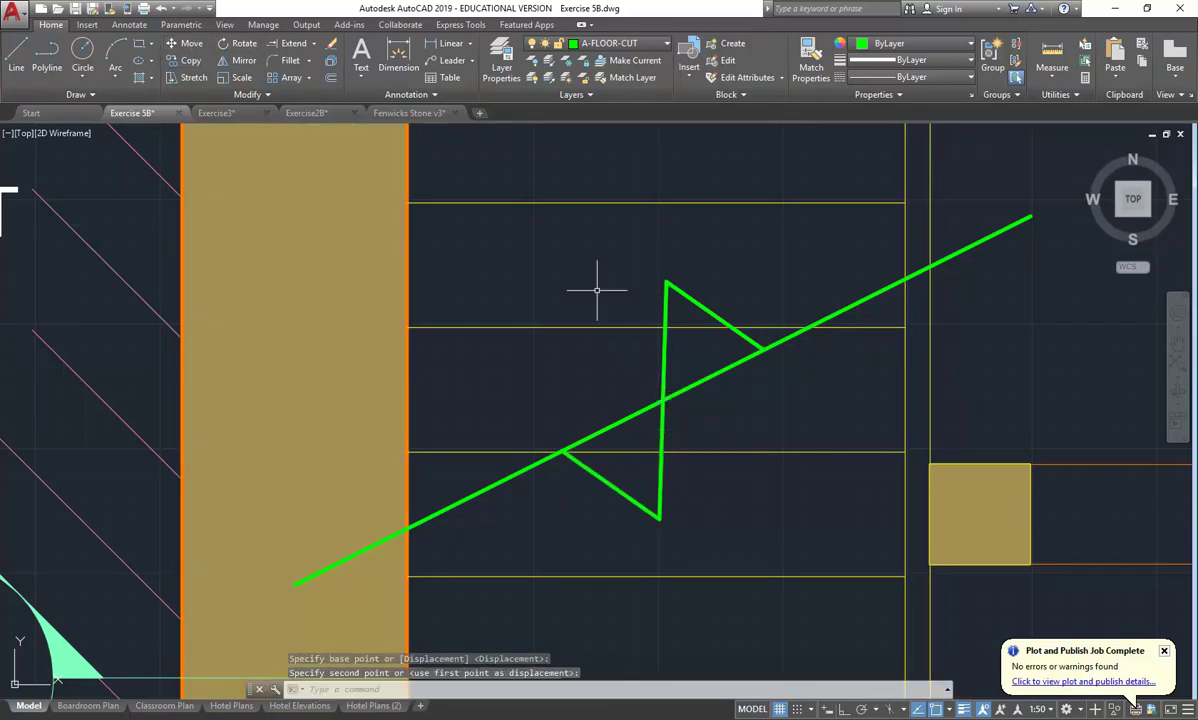
pyautogui.scroll(-2, 597, 290)
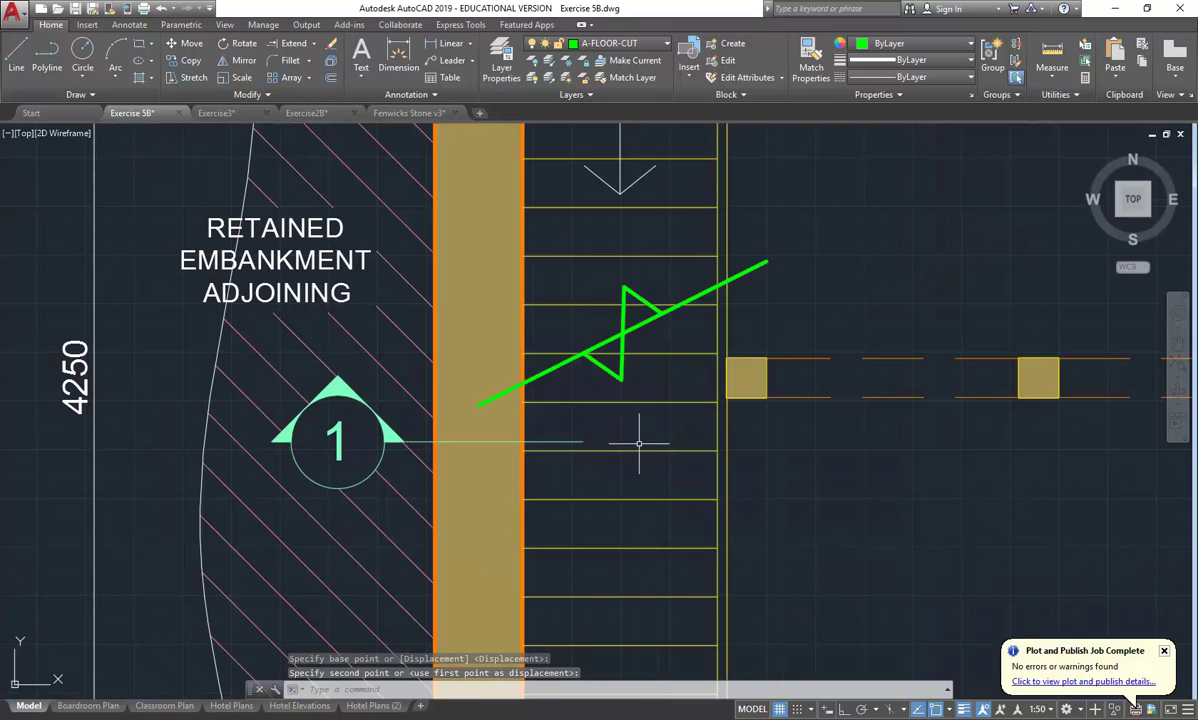
pyautogui.scroll(-4, 614, 410)
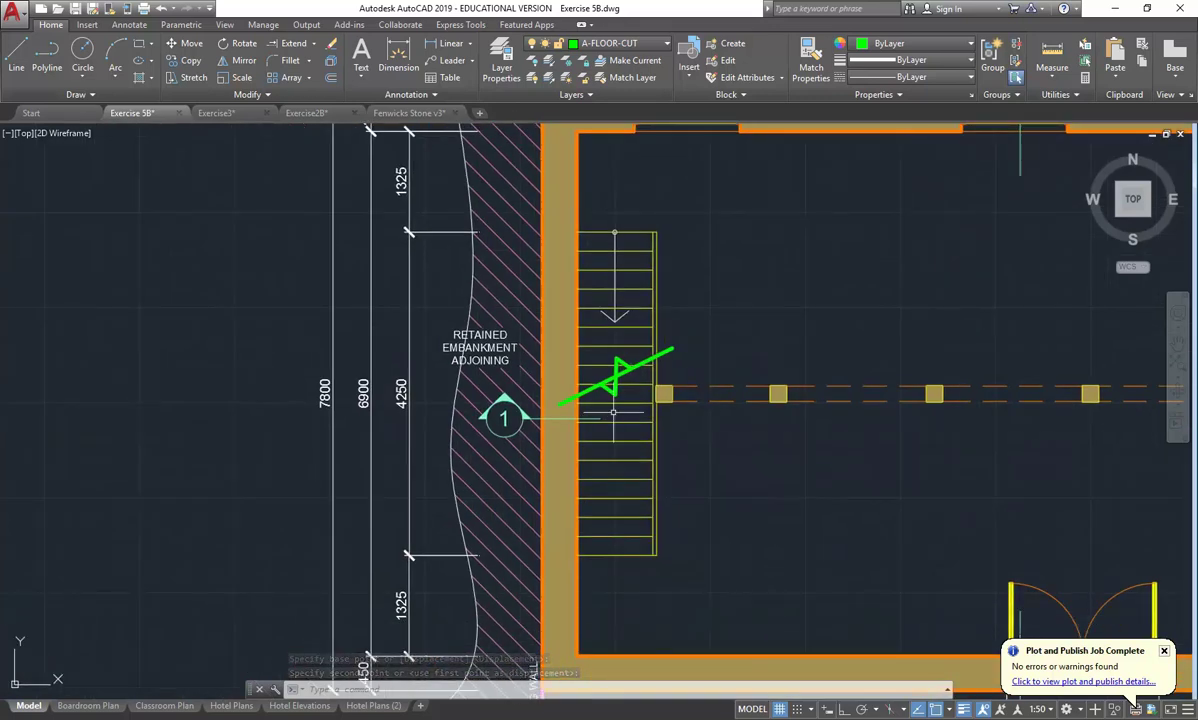
# Trim away the part of the diagonal between the two slanted short lines, using those lines as cutting edges
pyautogui.scroll(6, 613, 412)
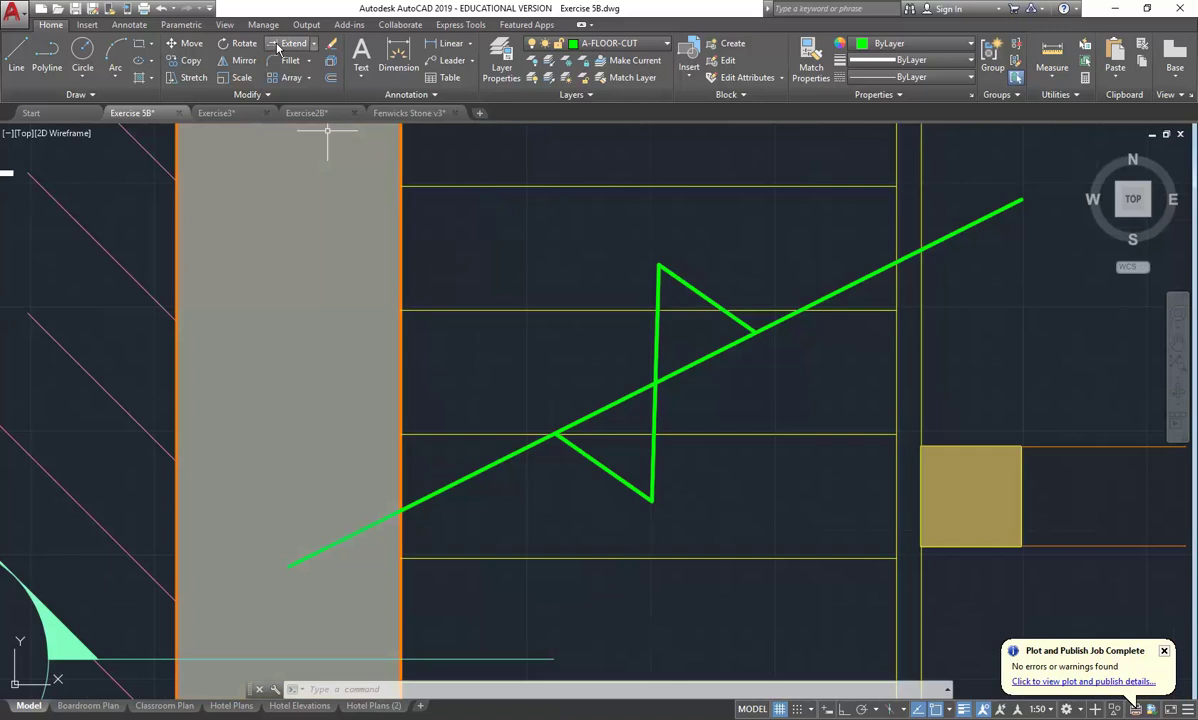
pyautogui.click(311, 53)
pyautogui.click(279, 59)
pyautogui.click(712, 297)
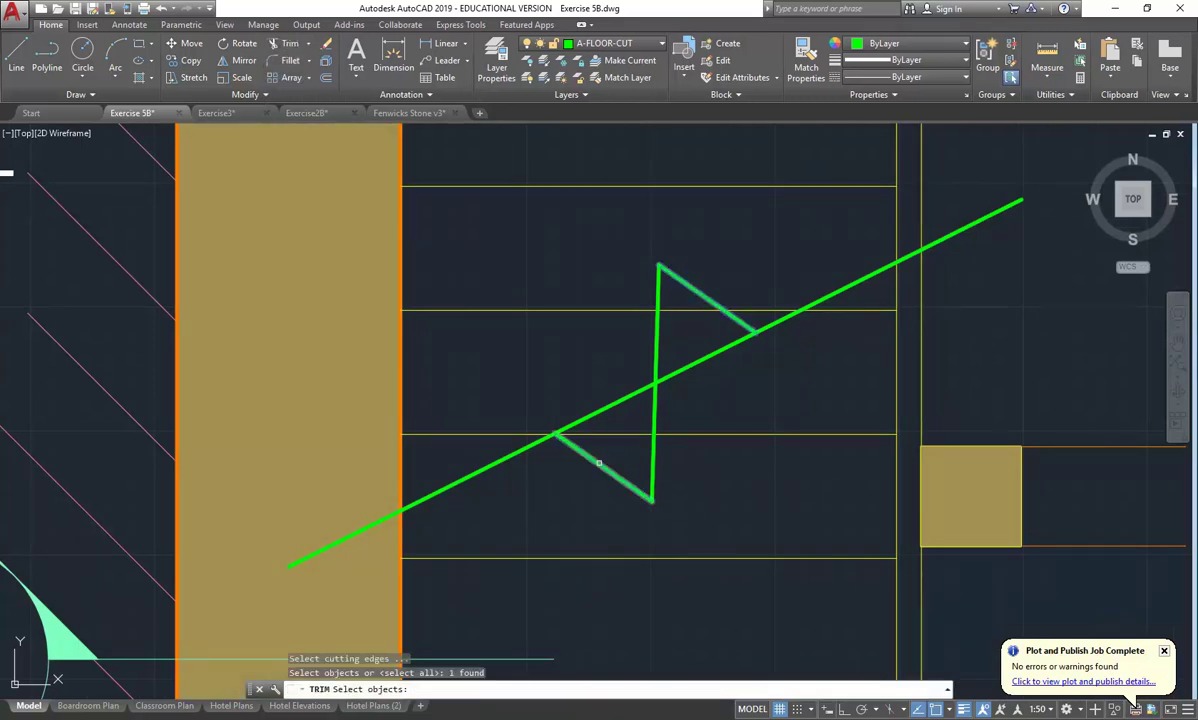
pyautogui.click(592, 458)
pyautogui.press('Return')
pyautogui.click(580, 415)
pyautogui.rightClick(566, 334)
pyautogui.click(590, 345)
# Scale the central zigzag lines by 0.8 about the point where the two near-vertical lines meet
pyautogui.scroll(-4, 588, 388)
pyautogui.scroll(-2, 581, 397)
pyautogui.scroll(6, 593, 428)
pyautogui.moveTo(594, 441); pyautogui.dragTo(541, 411, button='middle')
pyautogui.click(446, 276)
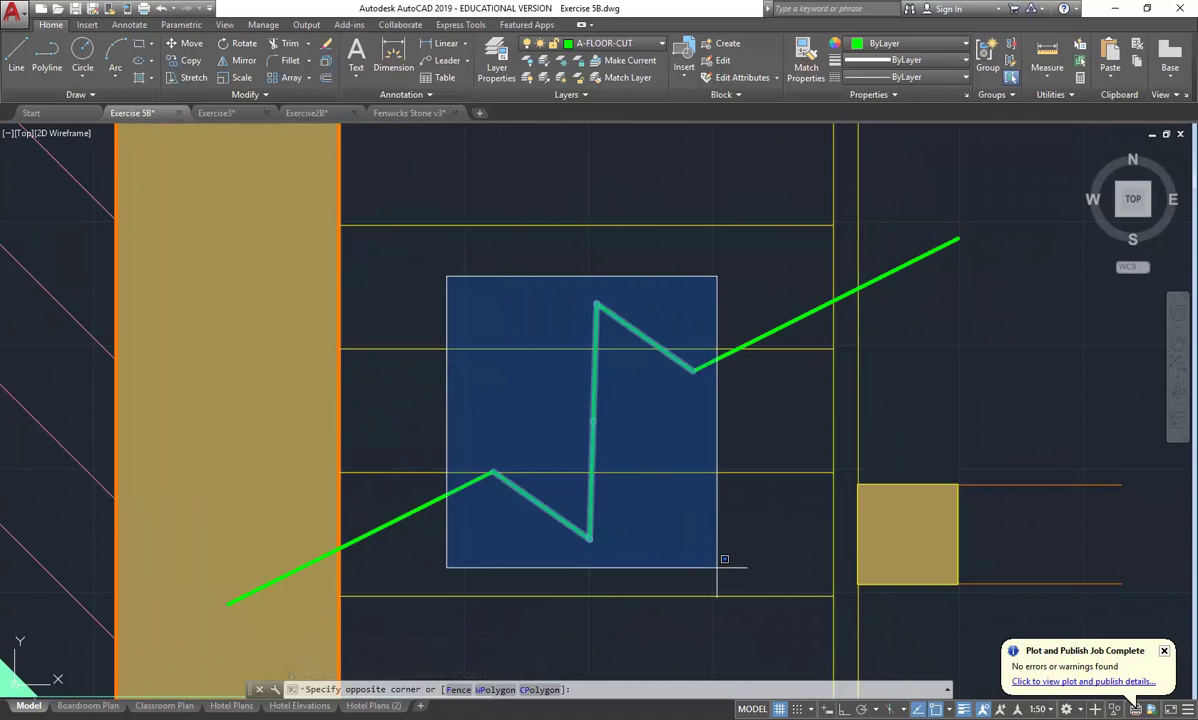
pyautogui.click(722, 564)
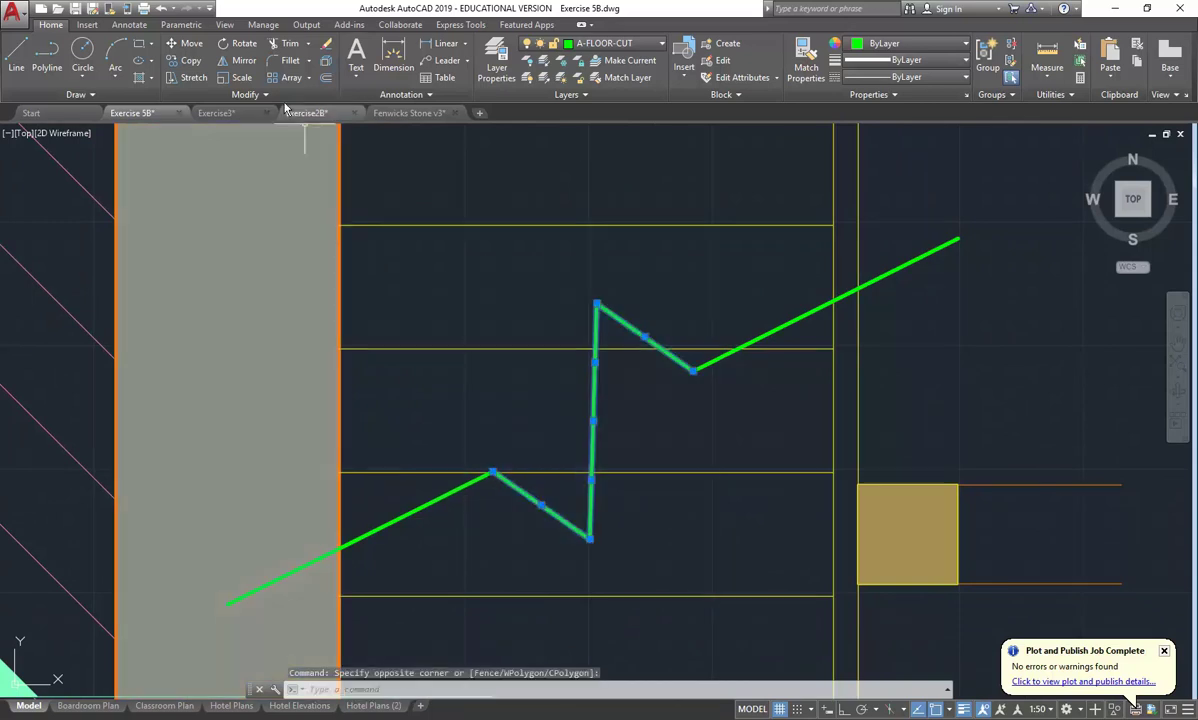
pyautogui.click(240, 79)
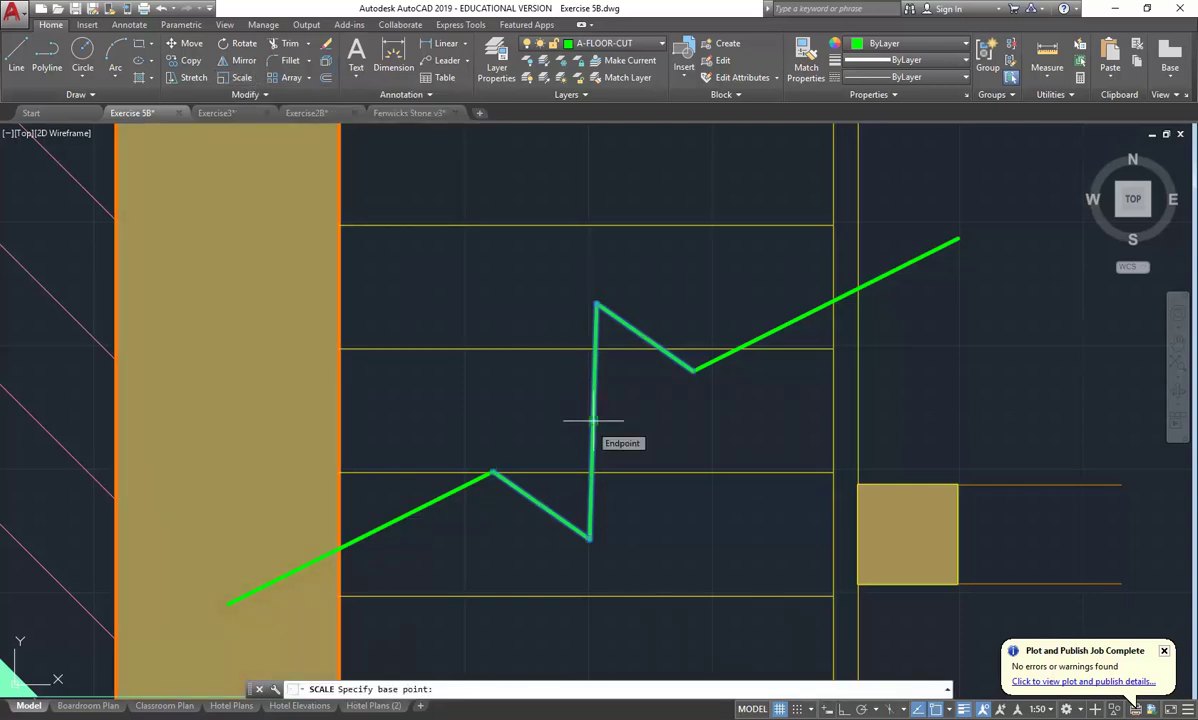
pyautogui.click(594, 420)
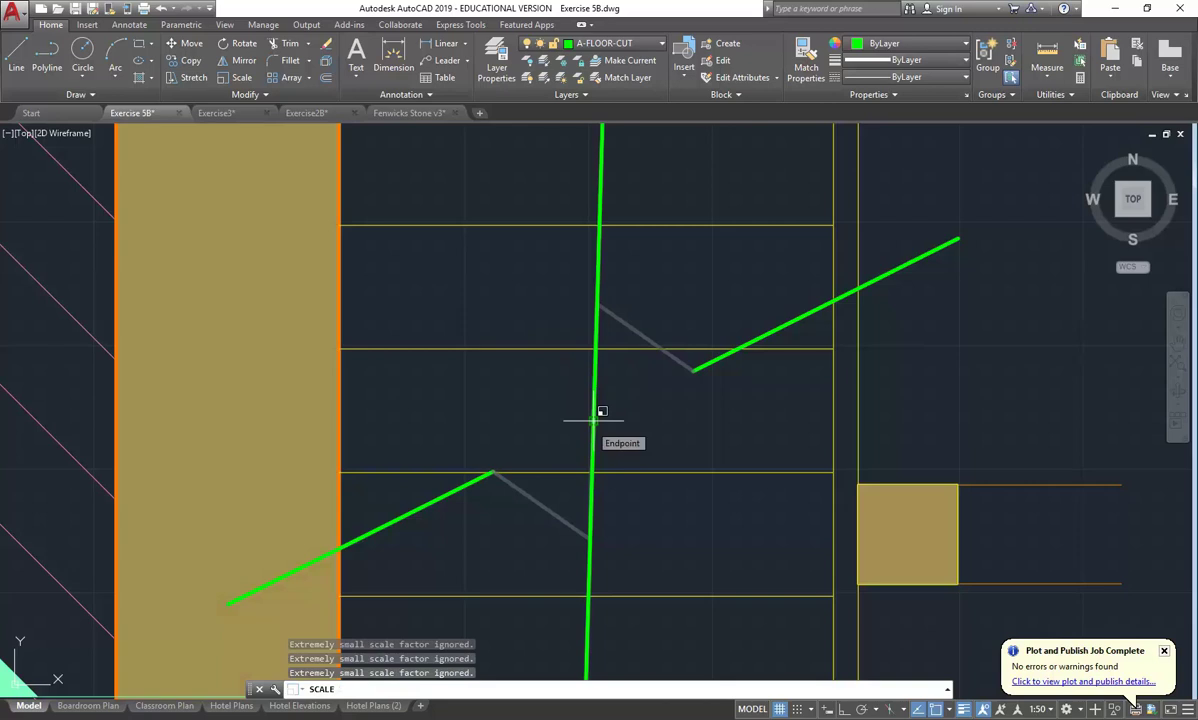
pyautogui.write('0.8')
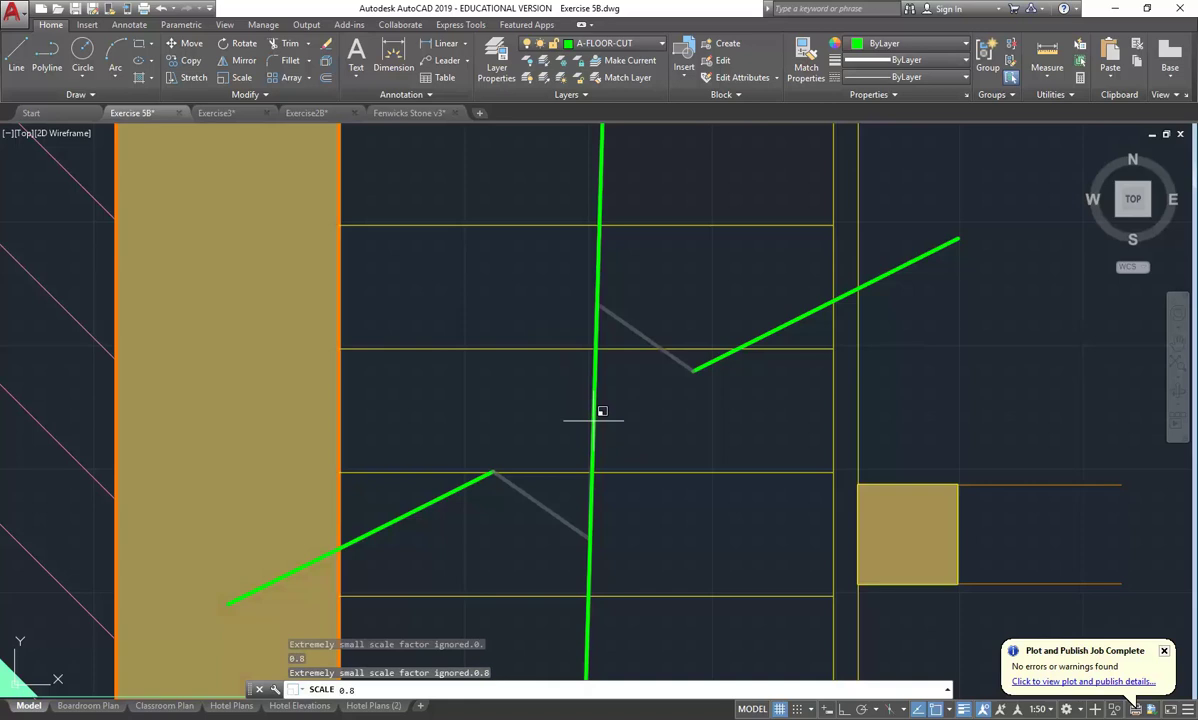
pyautogui.press('Return')
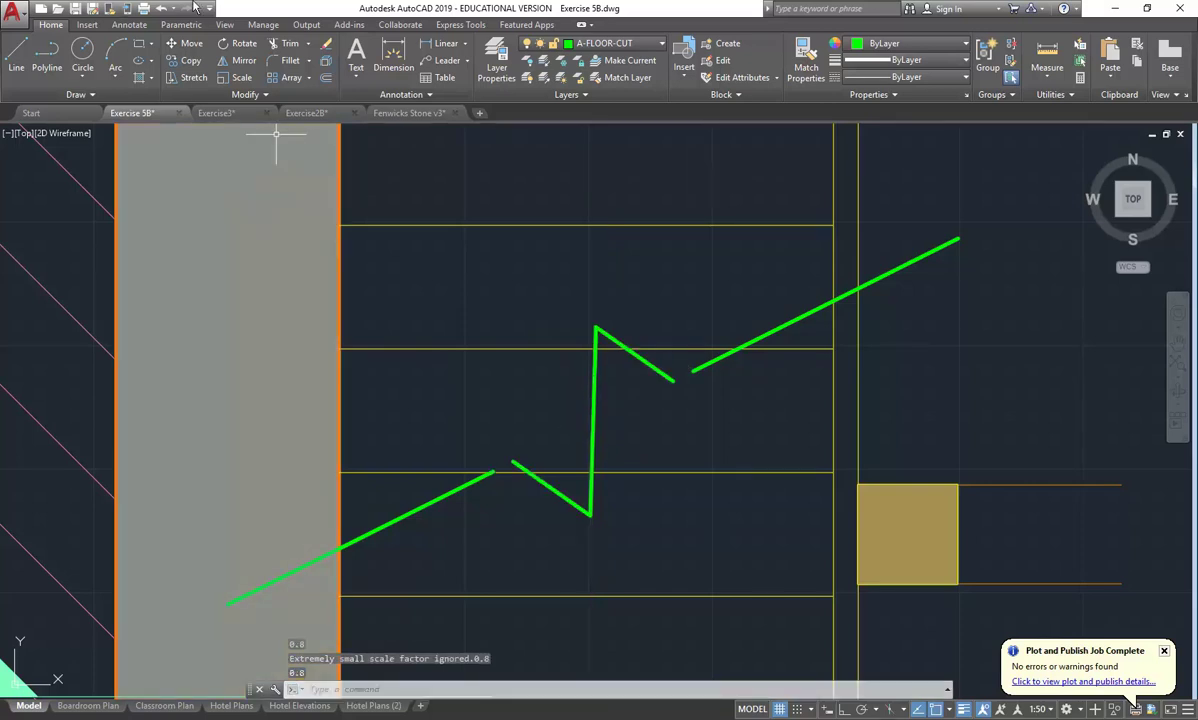
# Fillet each outer diagonal segment with the adjacent zigzag line so both gaps close in sharp corners
pyautogui.click(282, 60)
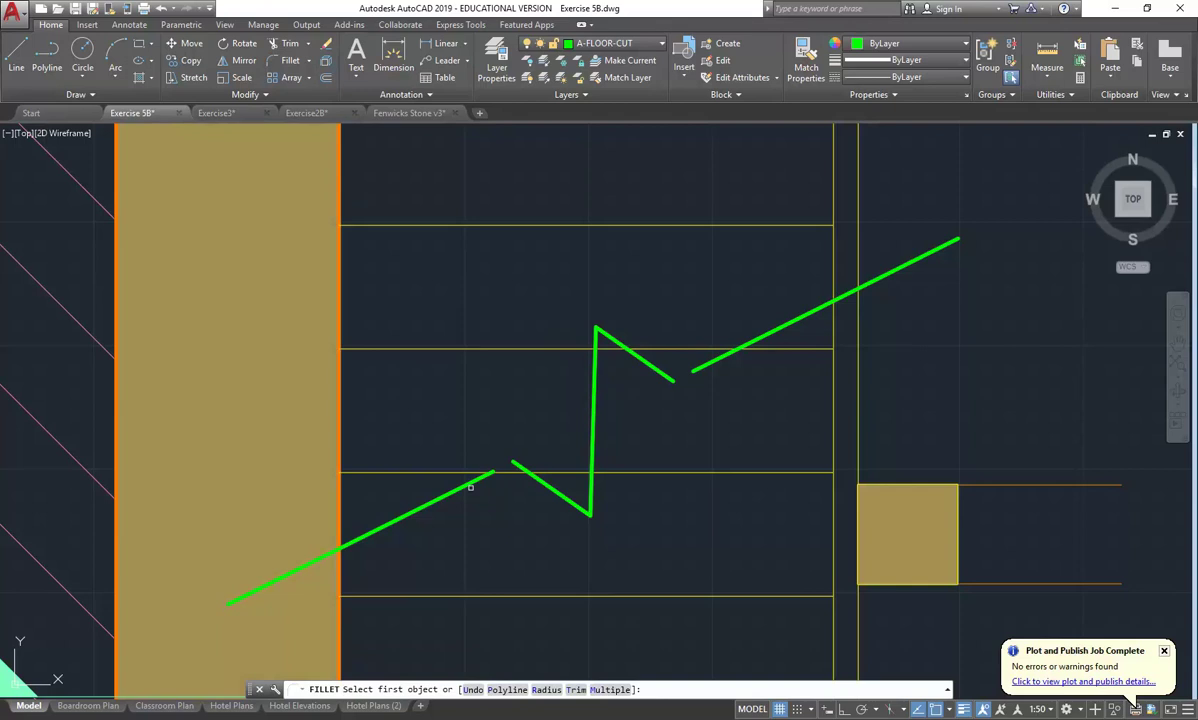
pyautogui.click(480, 483)
pyautogui.click(537, 483)
pyautogui.rightClick(561, 367)
pyautogui.click(578, 373)
pyautogui.click(659, 370)
pyautogui.click(860, 289)
pyautogui.scroll(-5, 583, 302)
pyautogui.scroll(4, 585, 350)
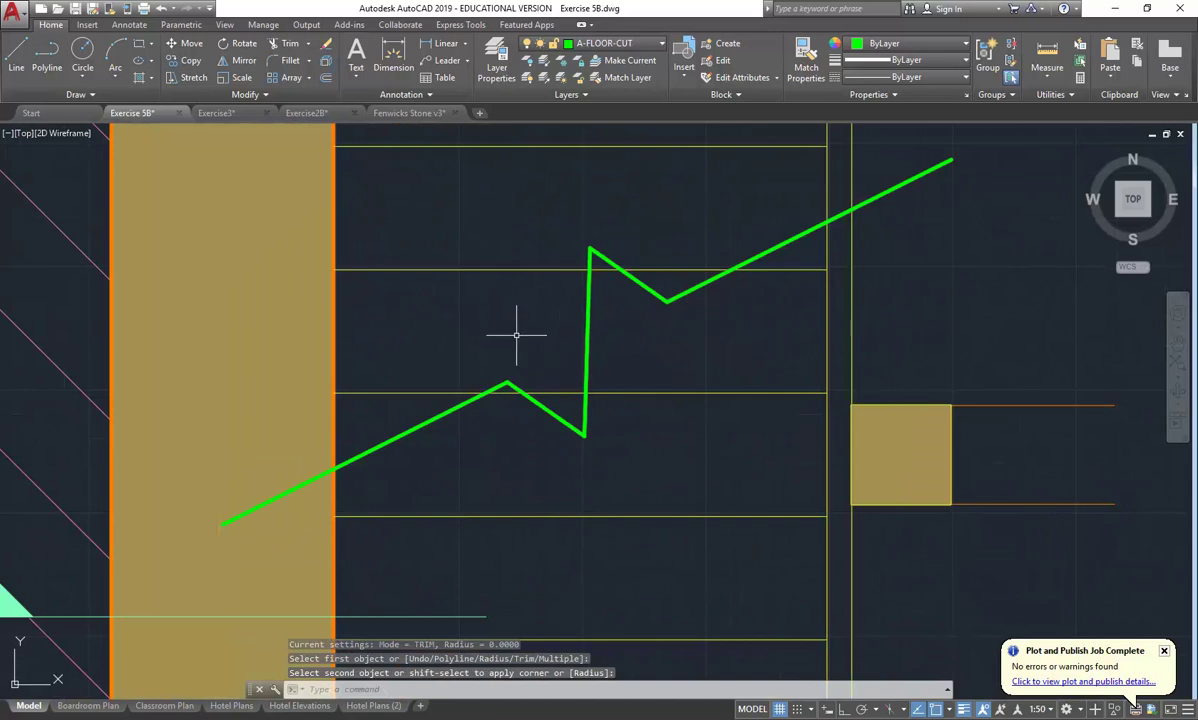
# Select all segments of the break line and assign them to the A-ANNO layer
pyautogui.scroll(-2, 476, 342)
pyautogui.scroll(2, 476, 340)
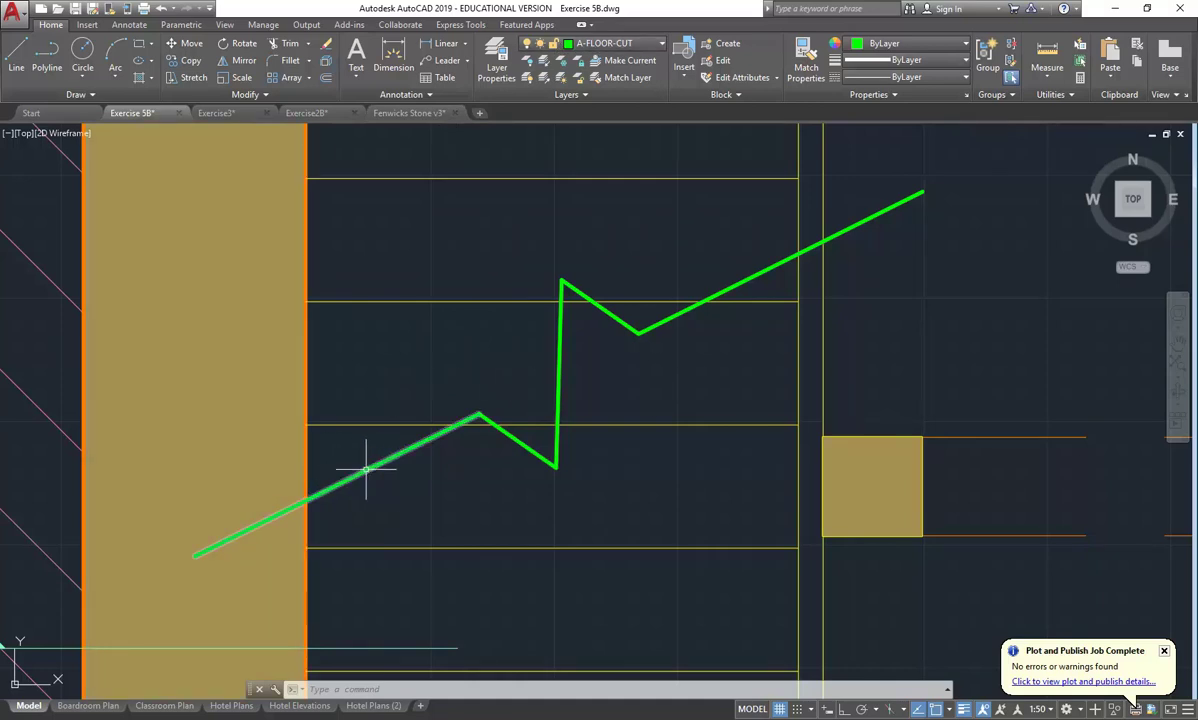
pyautogui.click(366, 470)
pyautogui.click(408, 241)
pyautogui.click(640, 515)
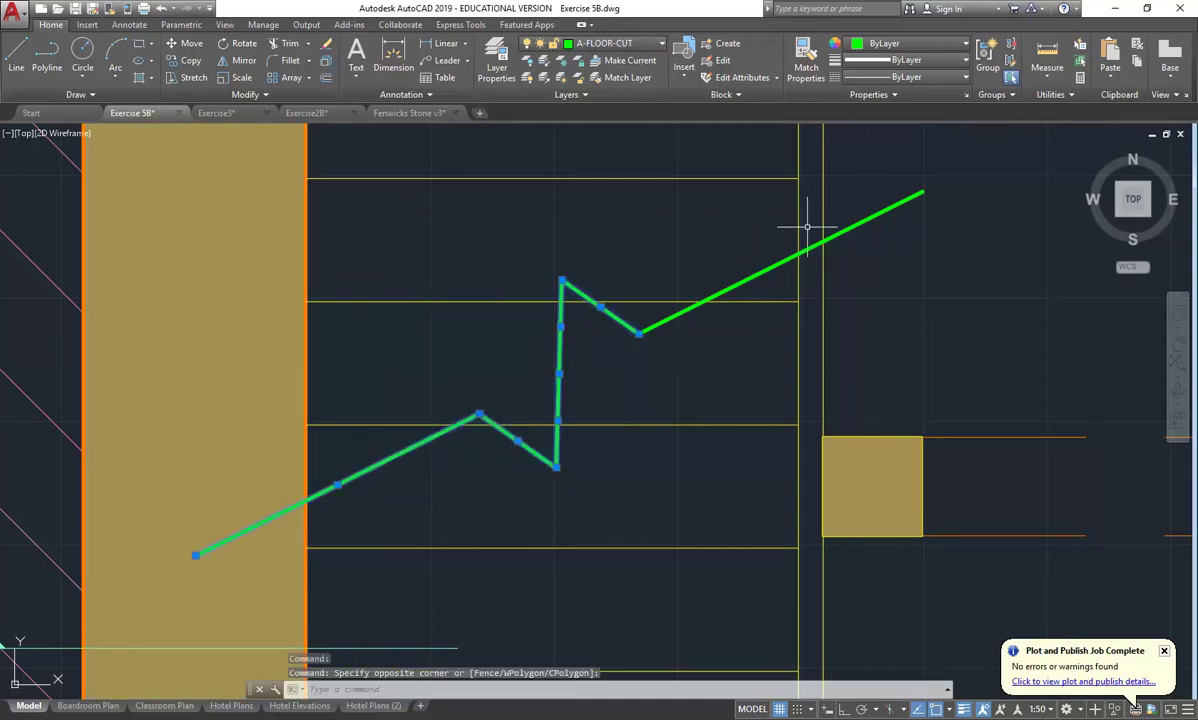
pyautogui.click(779, 262)
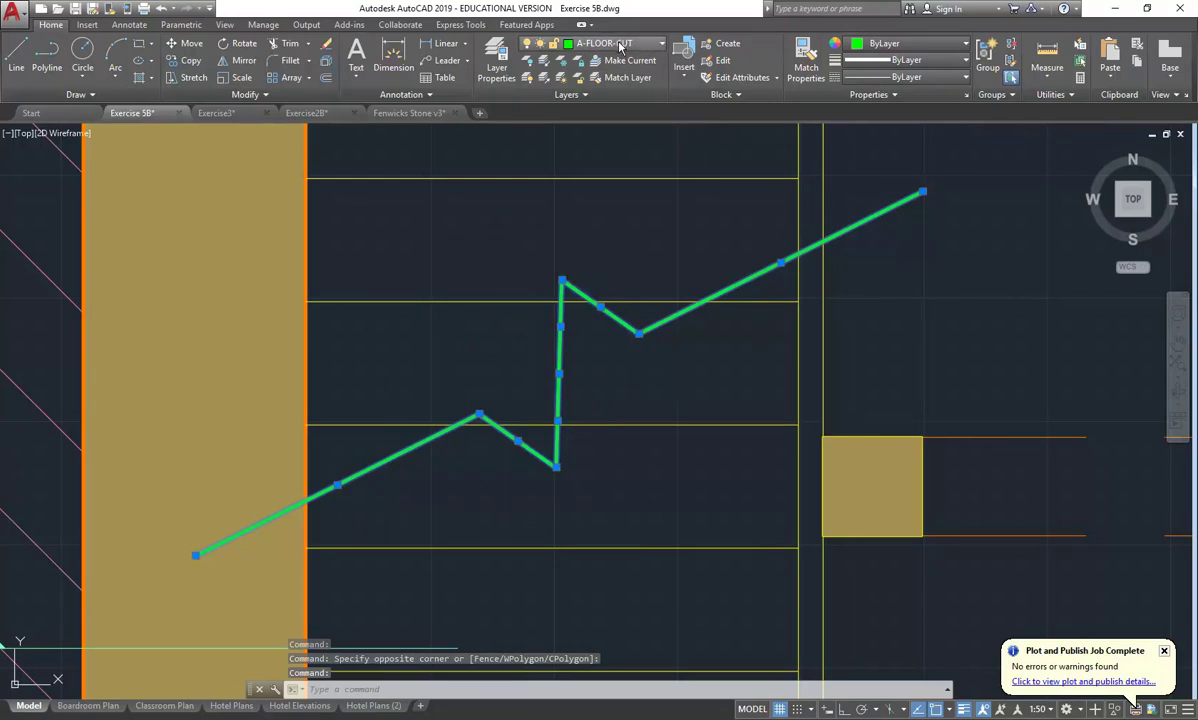
pyautogui.click(623, 47)
pyautogui.click(600, 147)
pyautogui.click(600, 43)
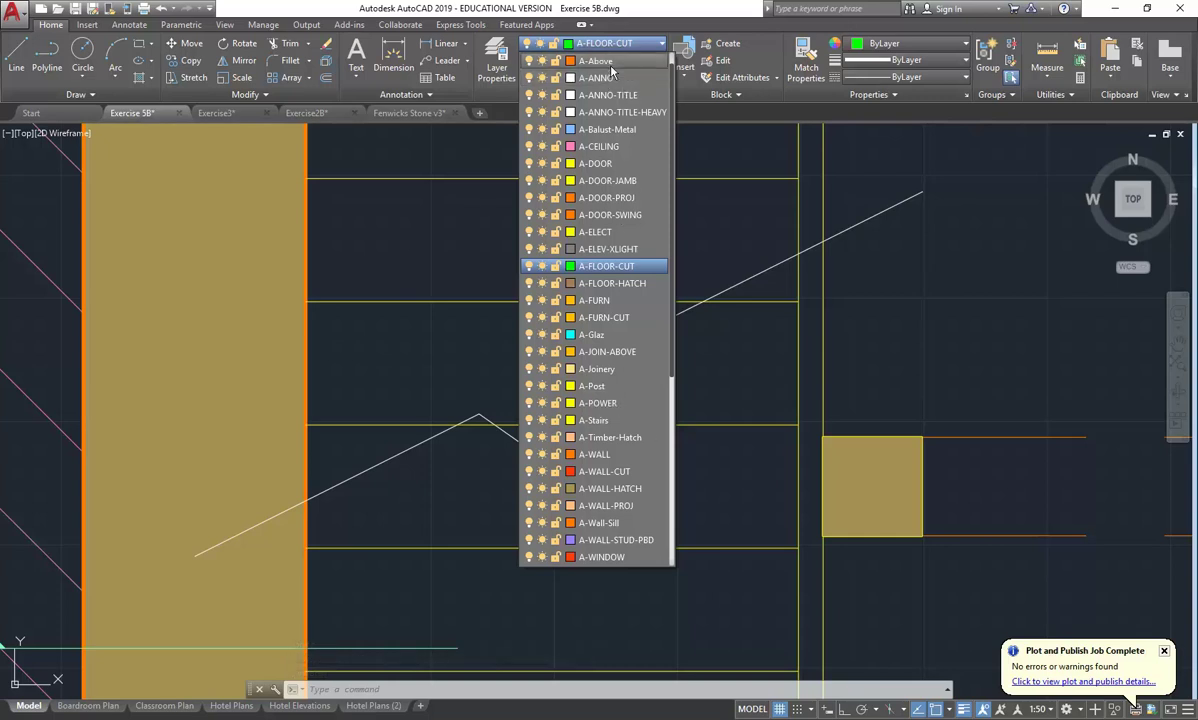
pyautogui.click(601, 79)
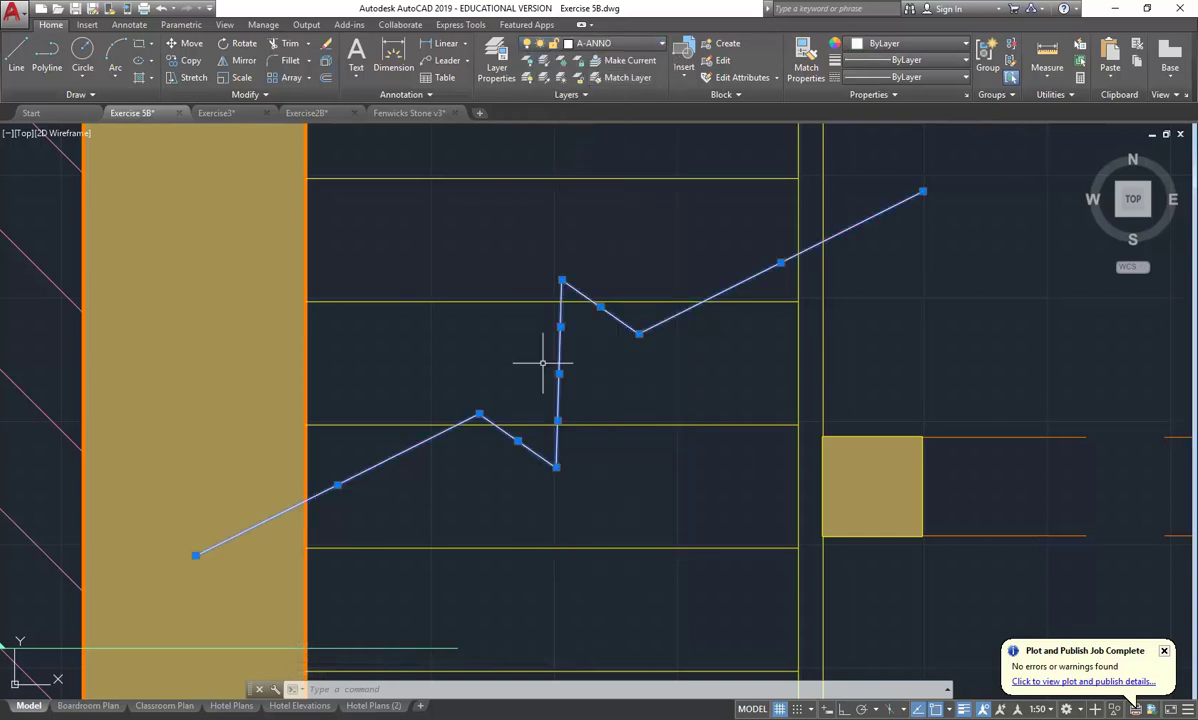
# Change the selected break line to the A-ANNO-TITLE-HEAVY layer and clear the selection
pyautogui.click(622, 43)
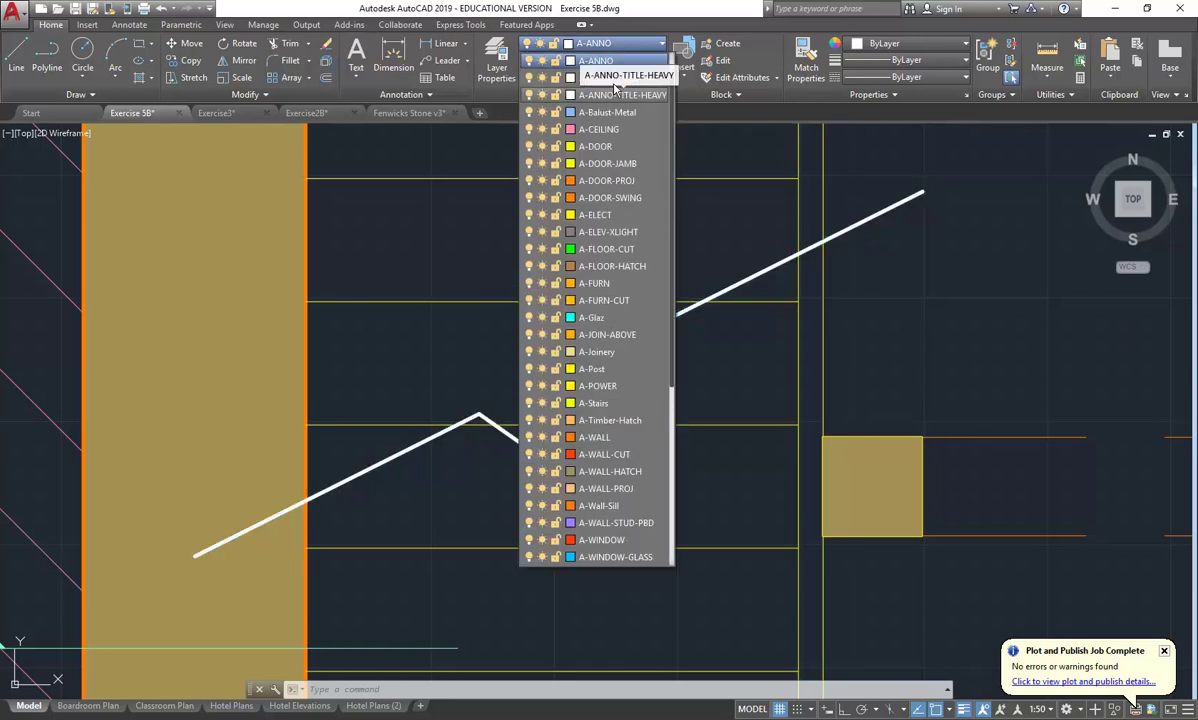
pyautogui.click(614, 95)
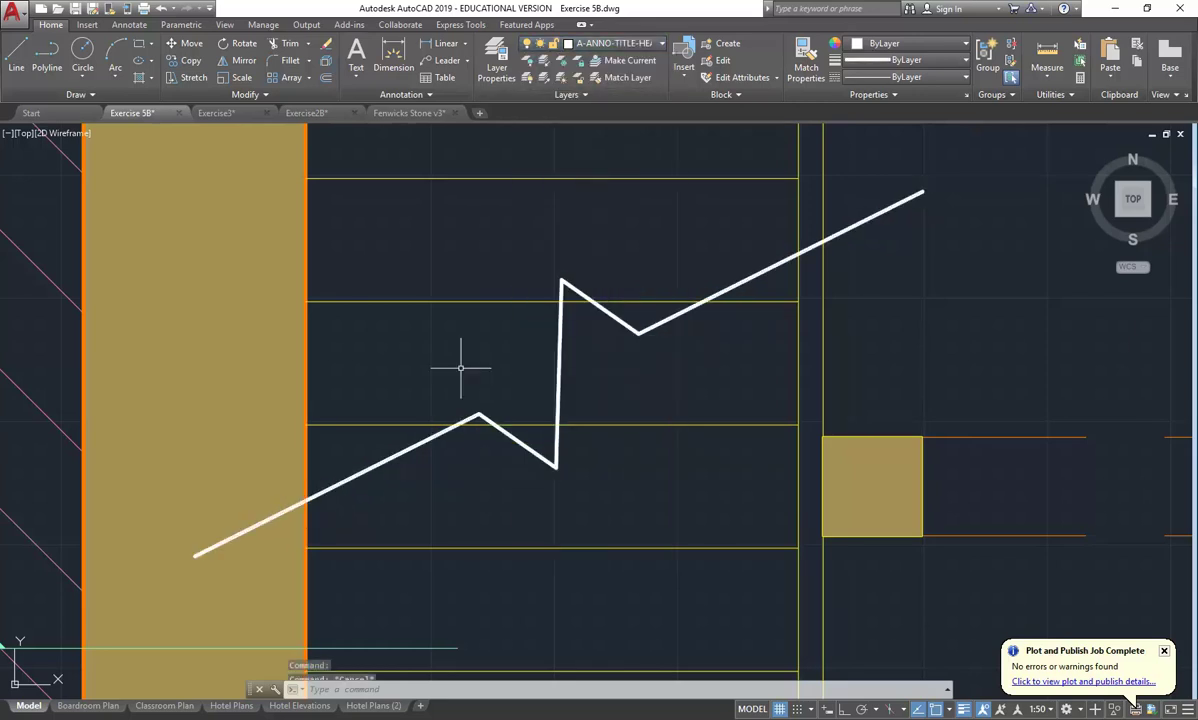
pyautogui.press('Escape')
pyautogui.press('Escape')
# Break the upper crossed tread line at its intersection with the break line's upper diagonal segment using Break at Point
pyautogui.scroll(-2, 461, 368)
pyautogui.scroll(2, 461, 368)
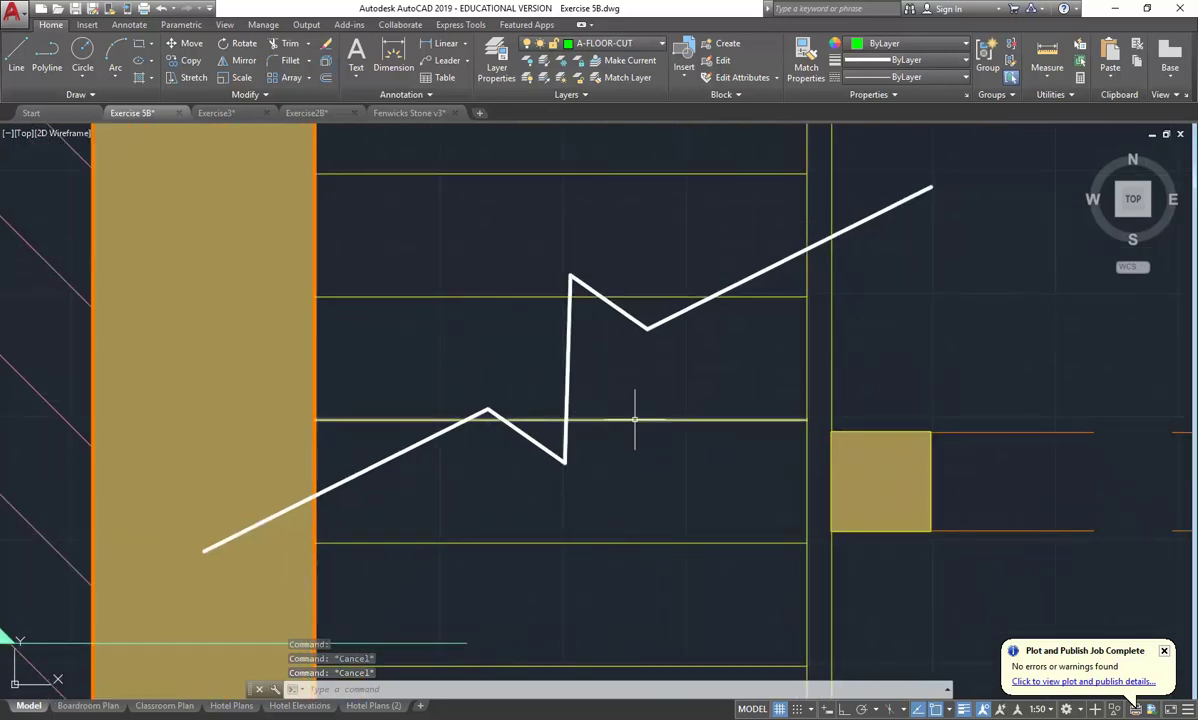
pyautogui.moveTo(634, 420)
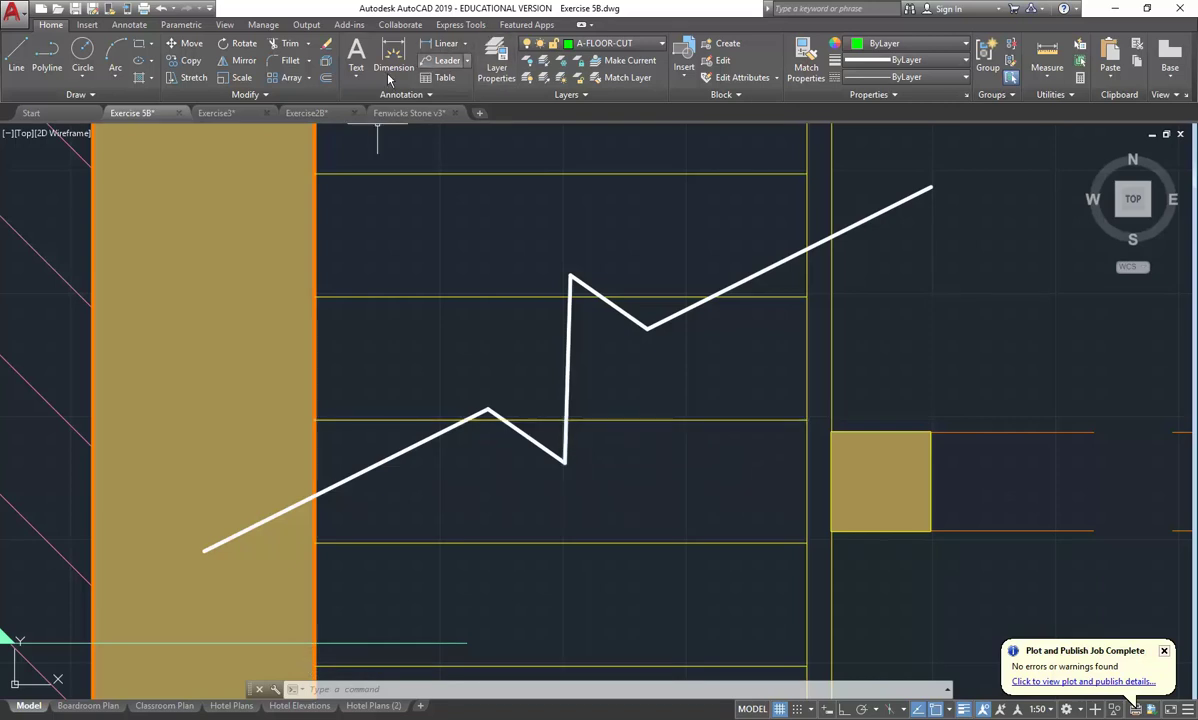
pyautogui.click(266, 94)
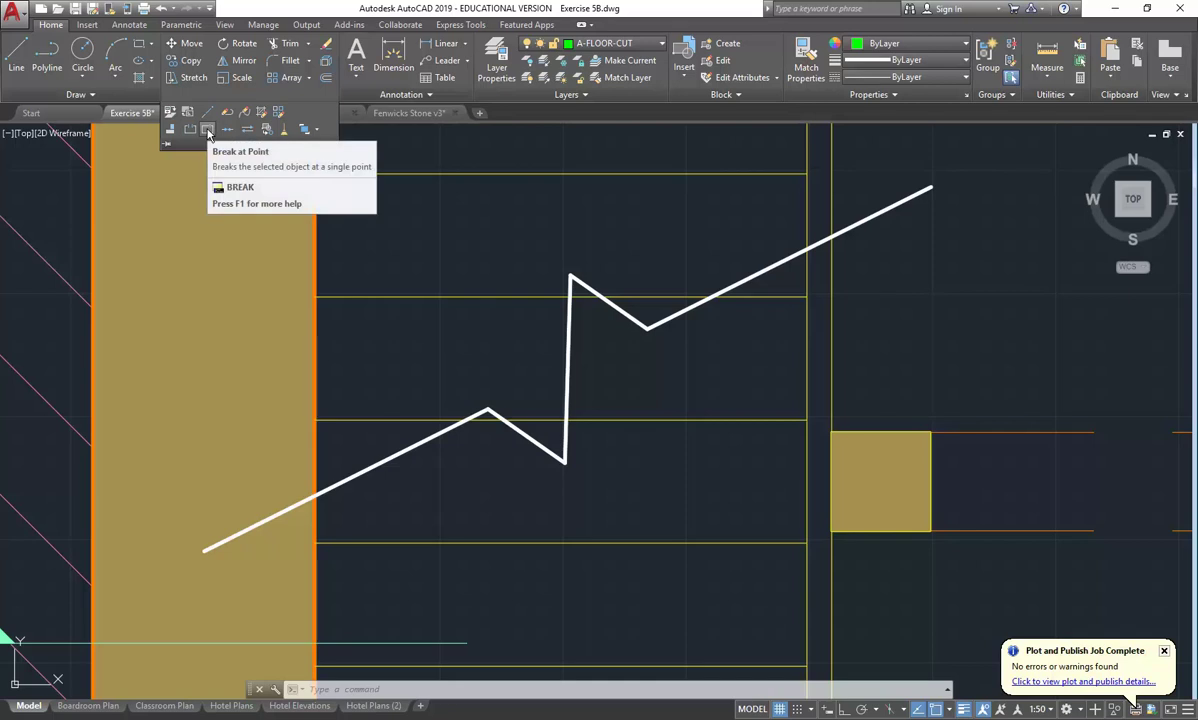
pyautogui.click(208, 133)
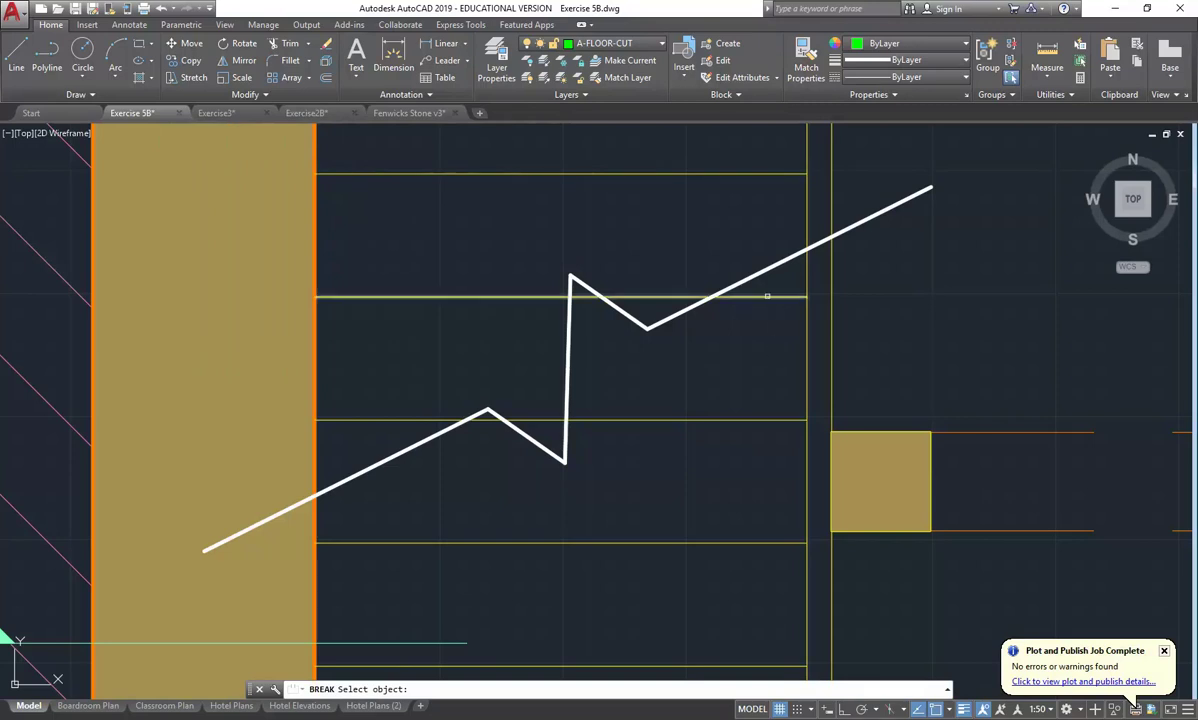
pyautogui.click(767, 296)
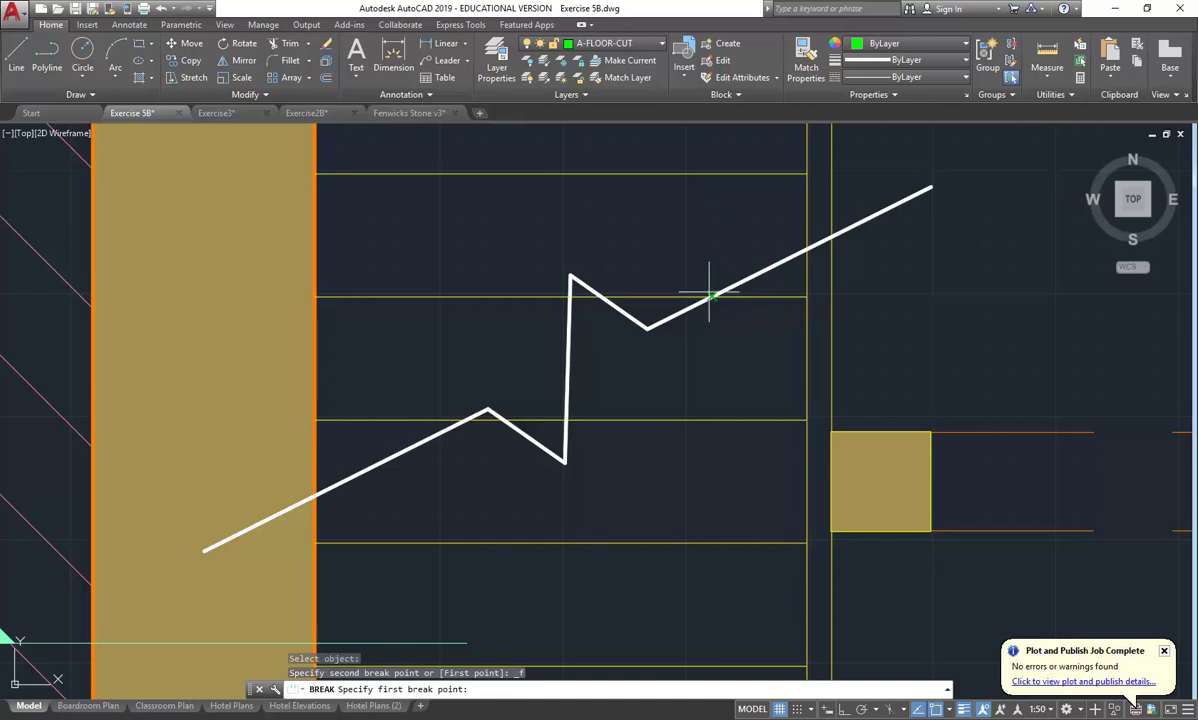
pyautogui.click(713, 296)
pyautogui.write('@')
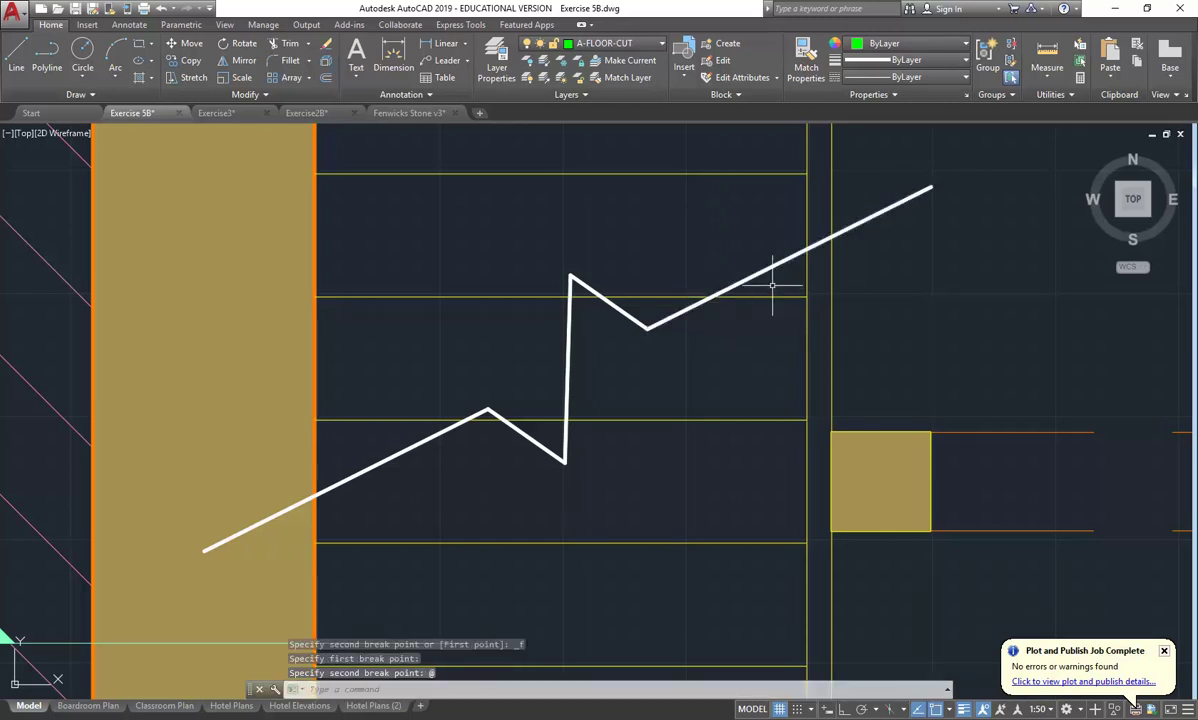
pyautogui.press('Return')
# Assign the short tread piece between the break line and the stair's open side to the A-Above layer
pyautogui.click(773, 292)
pyautogui.click(745, 410)
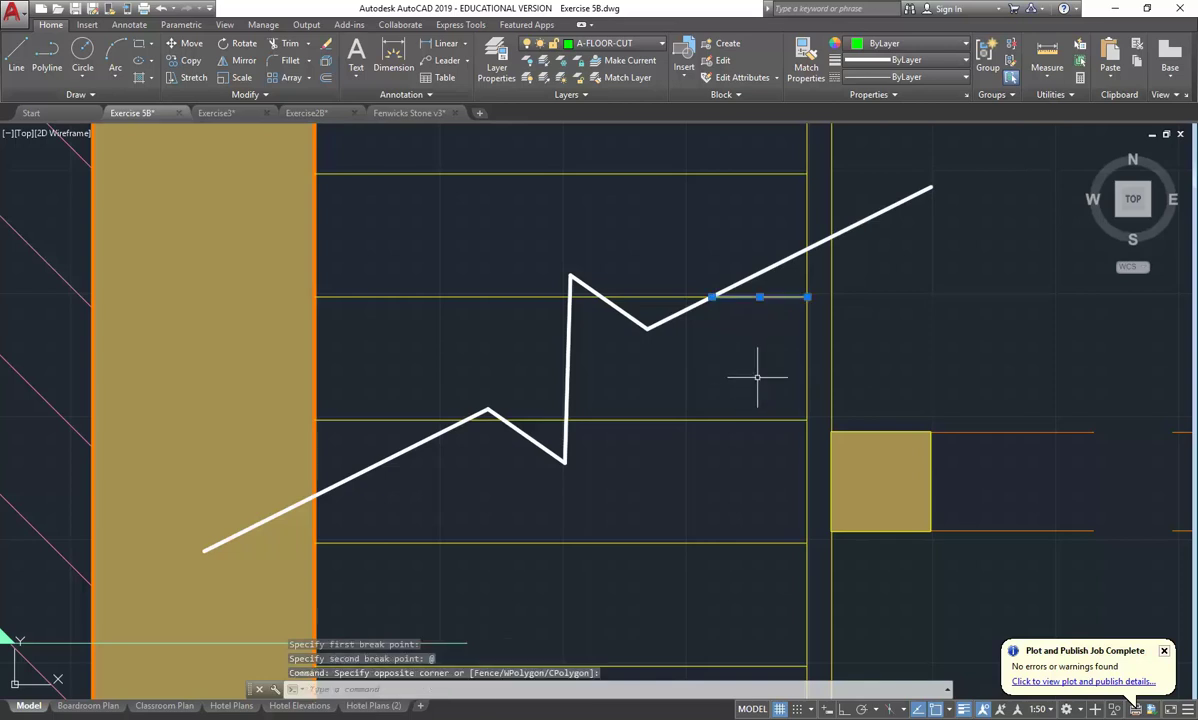
pyautogui.click(640, 44)
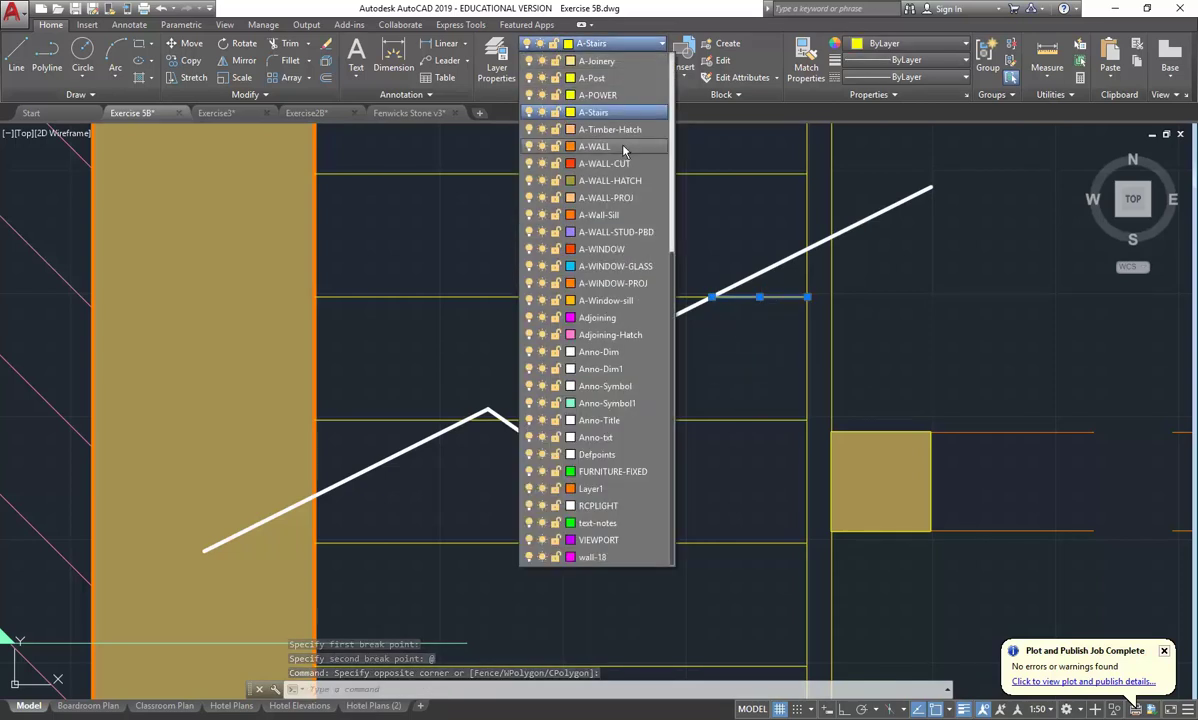
pyautogui.scroll(6, 614, 260)
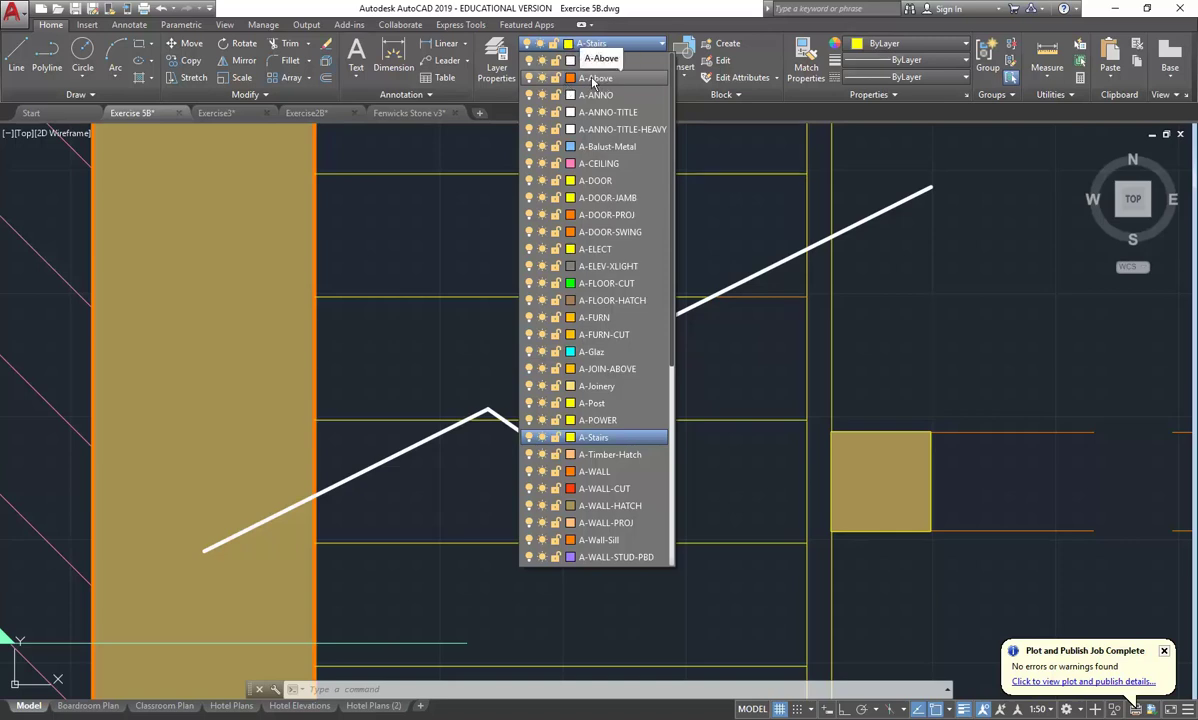
pyautogui.click(588, 79)
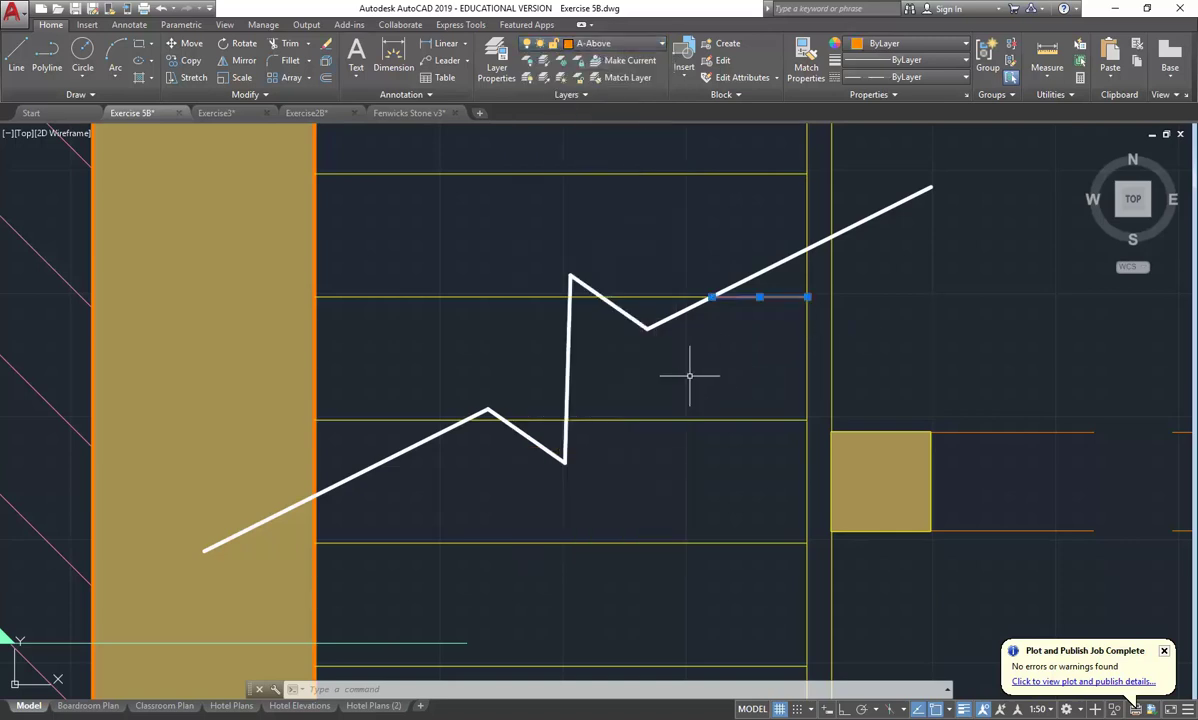
pyautogui.press('Escape')
pyautogui.press('Escape')
pyautogui.press('Escape')
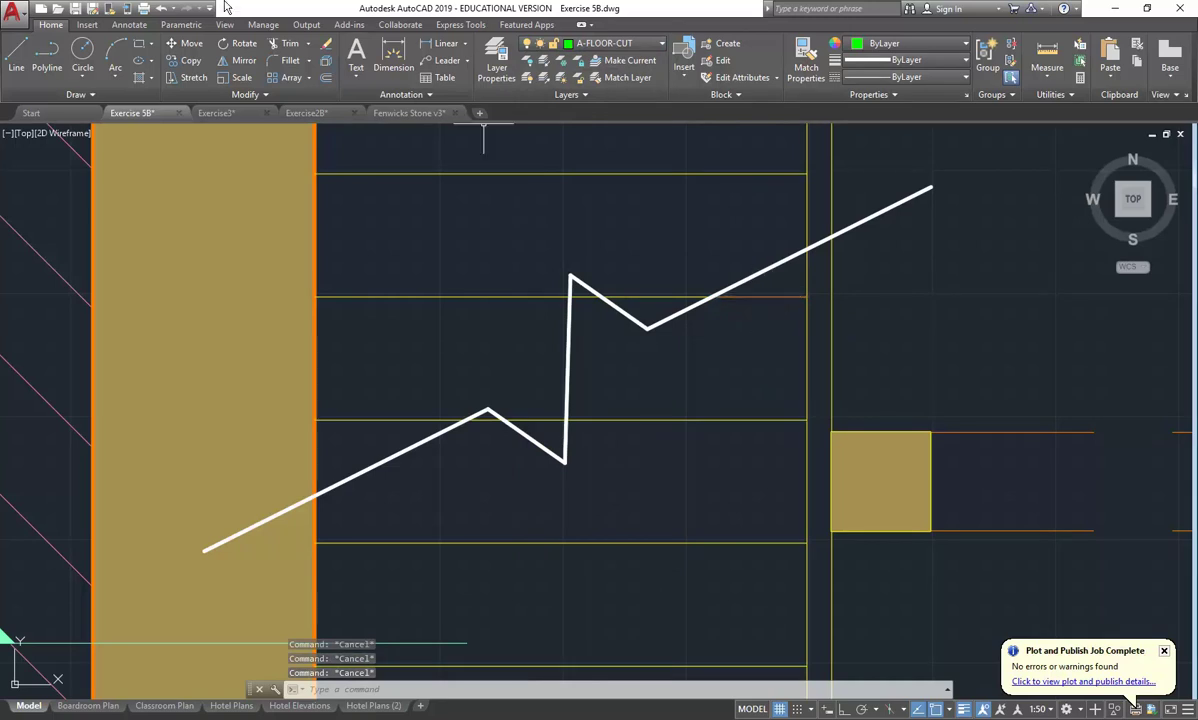
# Break the next tread line down at its intersection with the near-vertical part of the zigzag using Break at Point
pyautogui.click(240, 94)
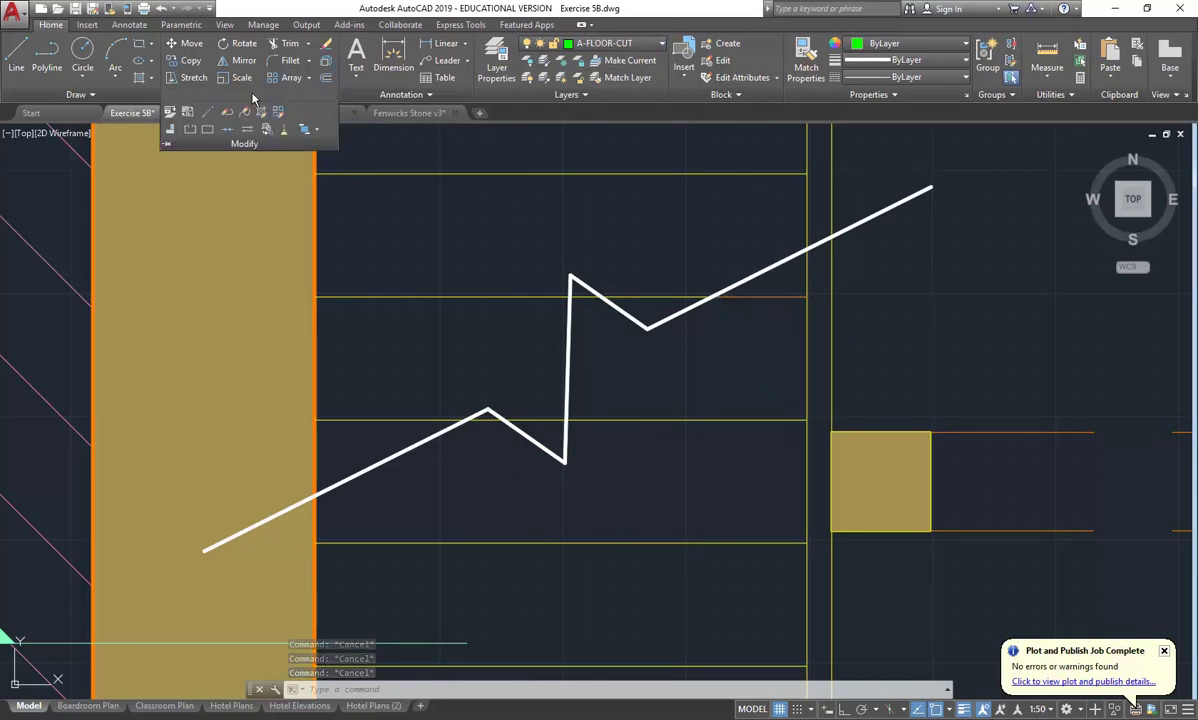
pyautogui.click(208, 129)
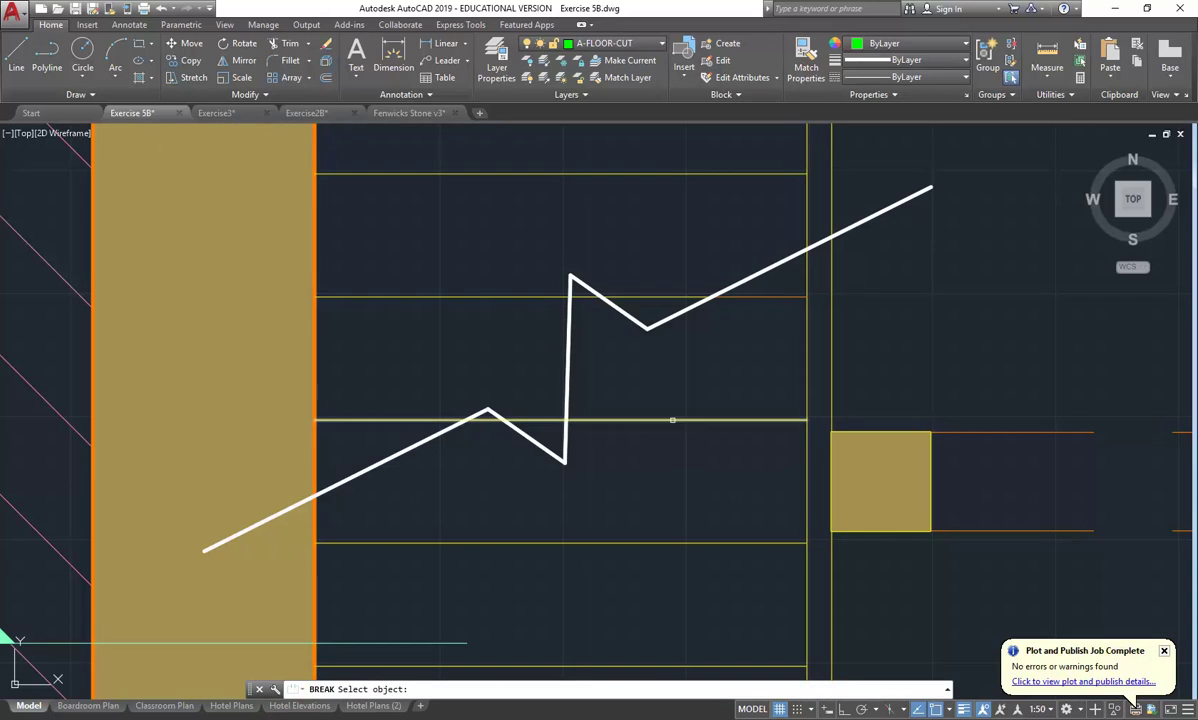
pyautogui.click(650, 420)
pyautogui.click(565, 420)
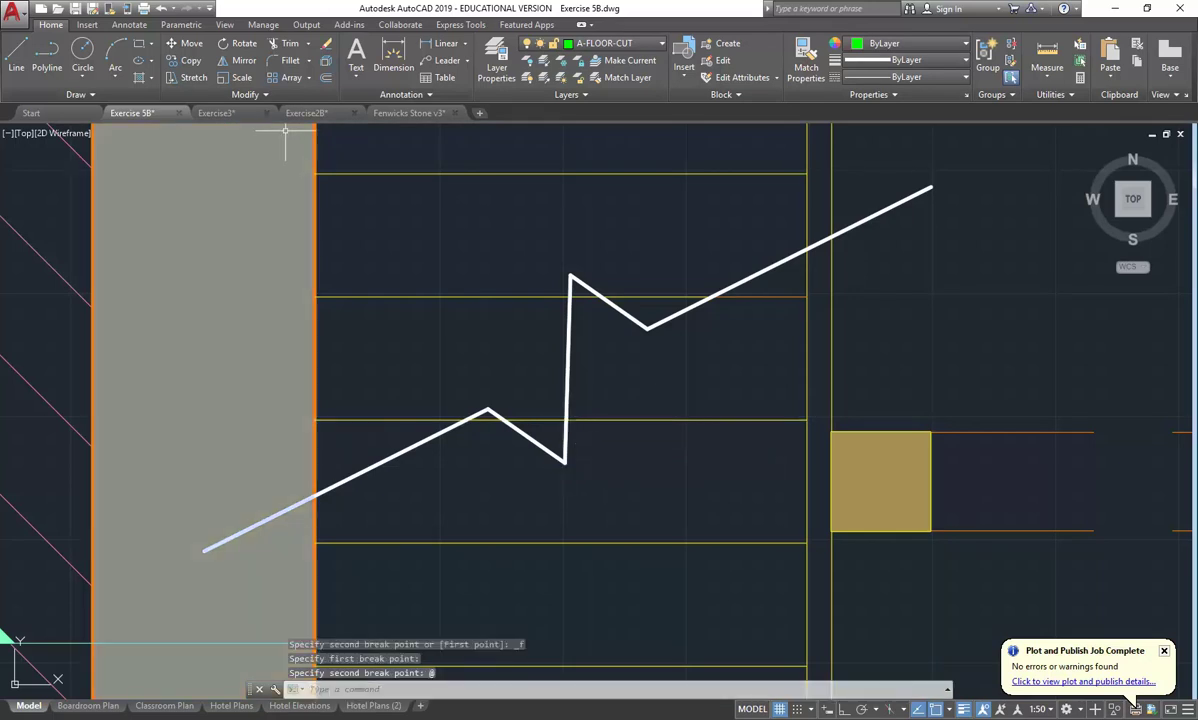
# Break the inner vertical line on the stair's open side at its intersection with the break line using Break at Point
pyautogui.click(248, 94)
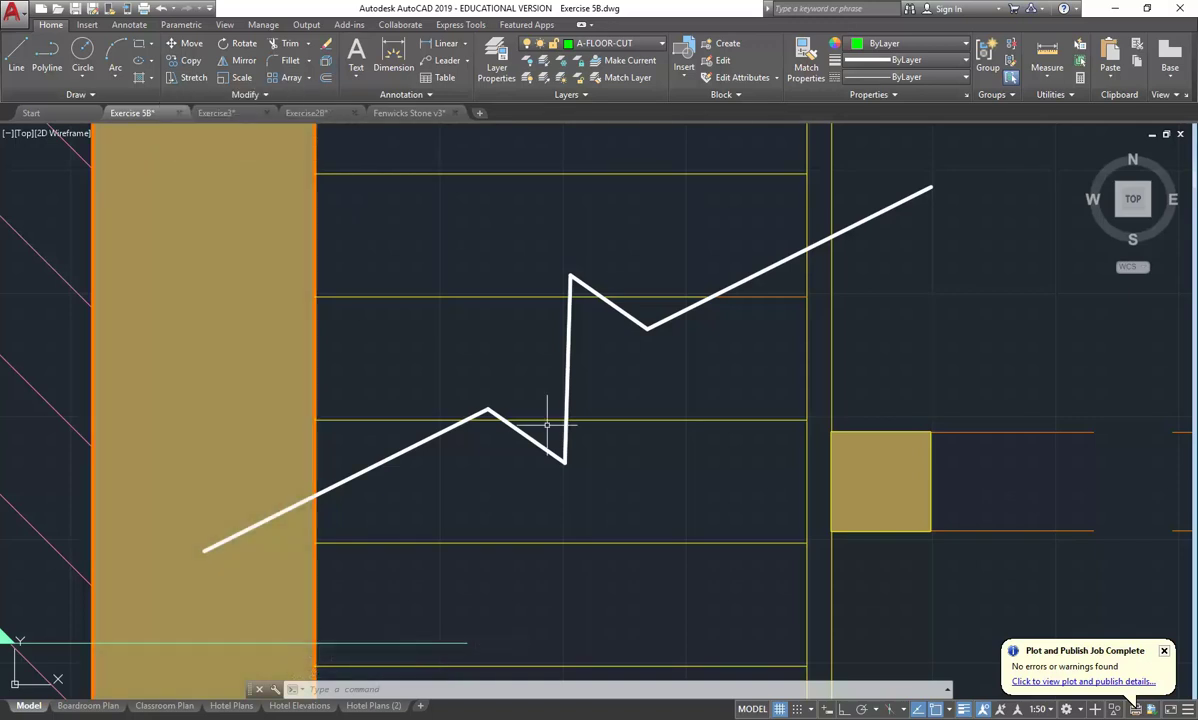
pyautogui.click(247, 95)
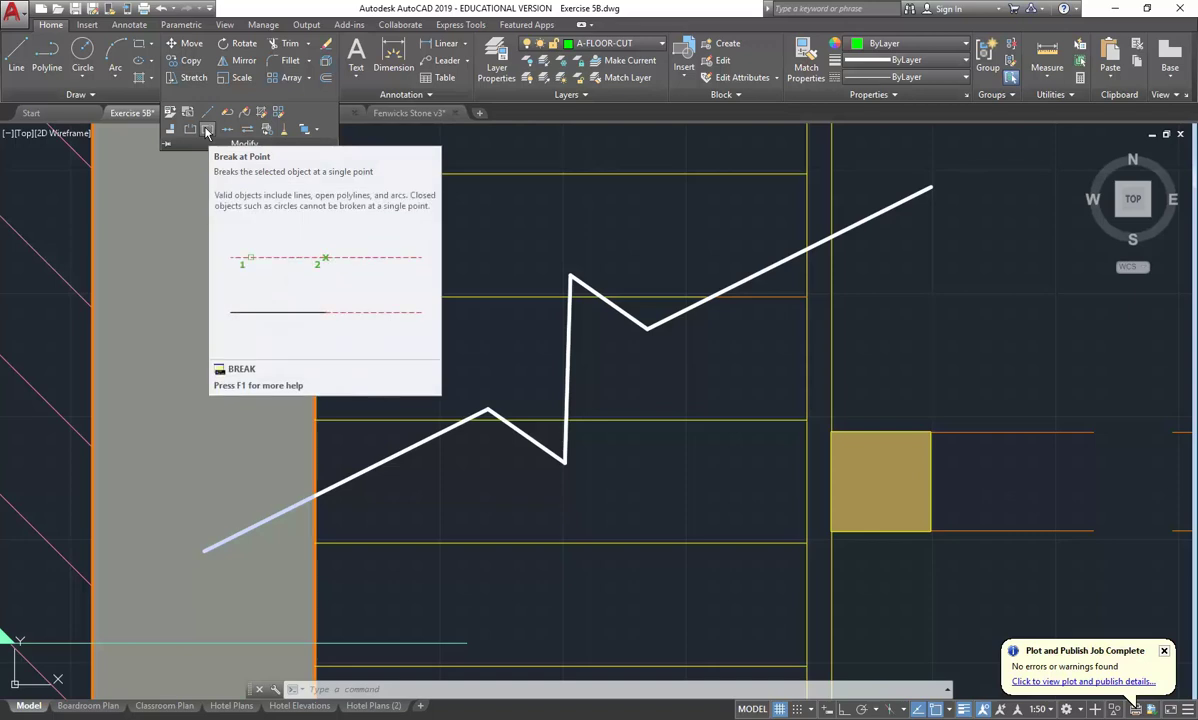
pyautogui.click(207, 131)
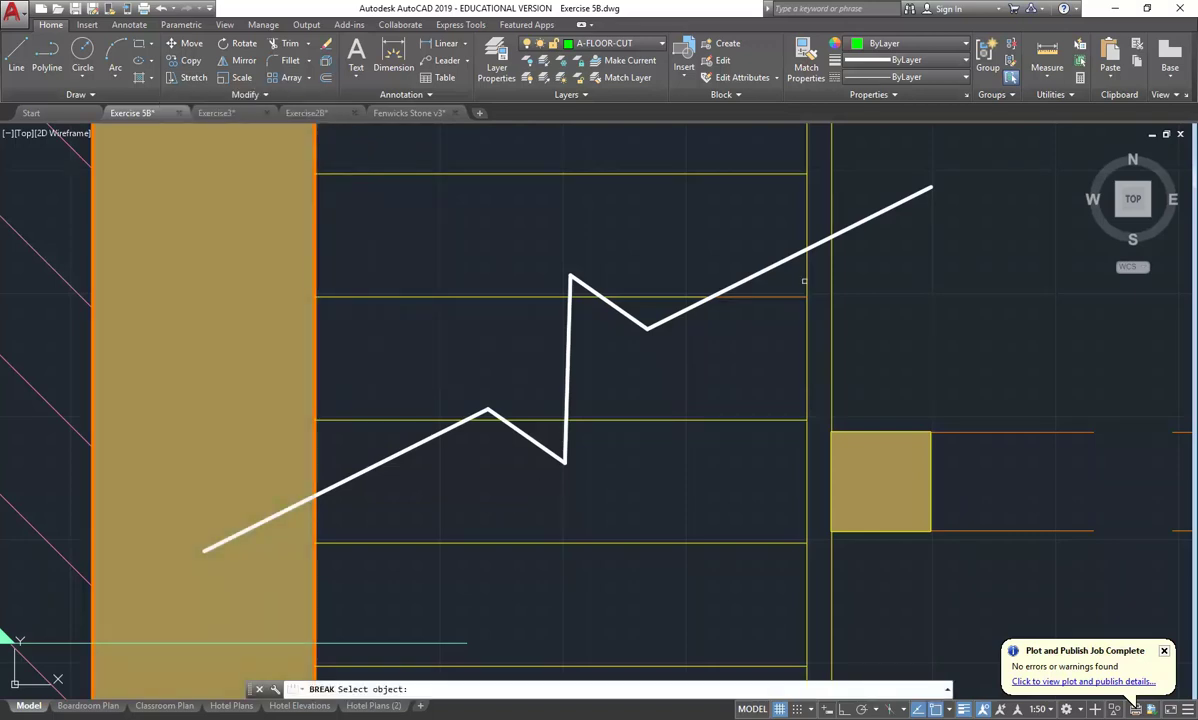
pyautogui.click(806, 251)
pyautogui.click(806, 251)
# Break the outer vertical line on the stair's open side where the break line crosses it using Break at Point
pyautogui.click(245, 94)
pyautogui.click(201, 133)
pyautogui.click(832, 238)
pyautogui.click(832, 238)
# Assign both vertical side lines below the break line and the cut tread piece beside the zigzag to the A-Above layer
pyautogui.click(864, 336)
pyautogui.click(760, 394)
pyautogui.click(750, 389)
pyautogui.click(688, 465)
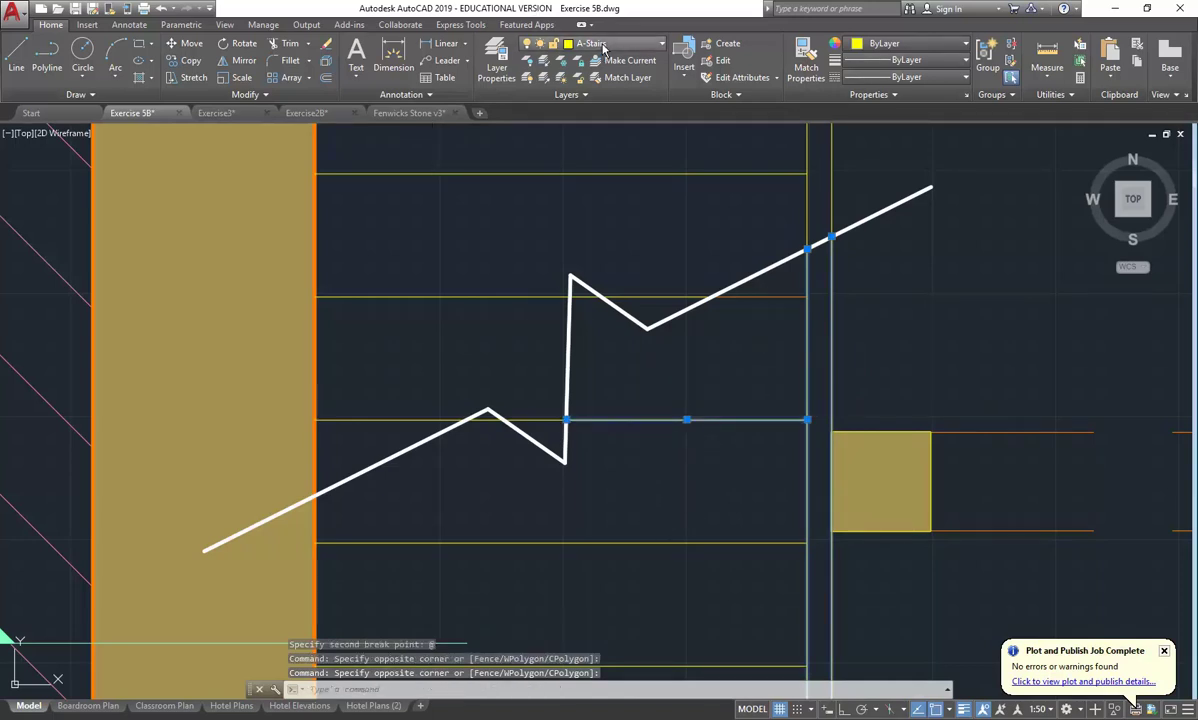
pyautogui.click(600, 44)
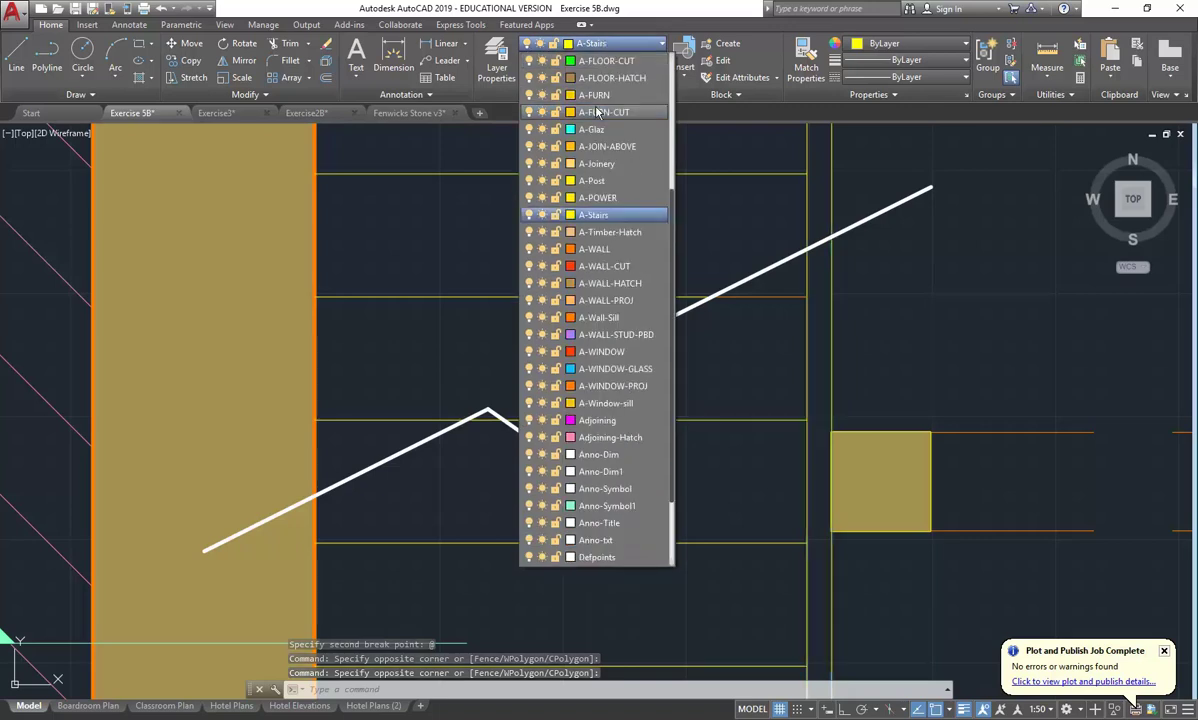
pyautogui.click(596, 61)
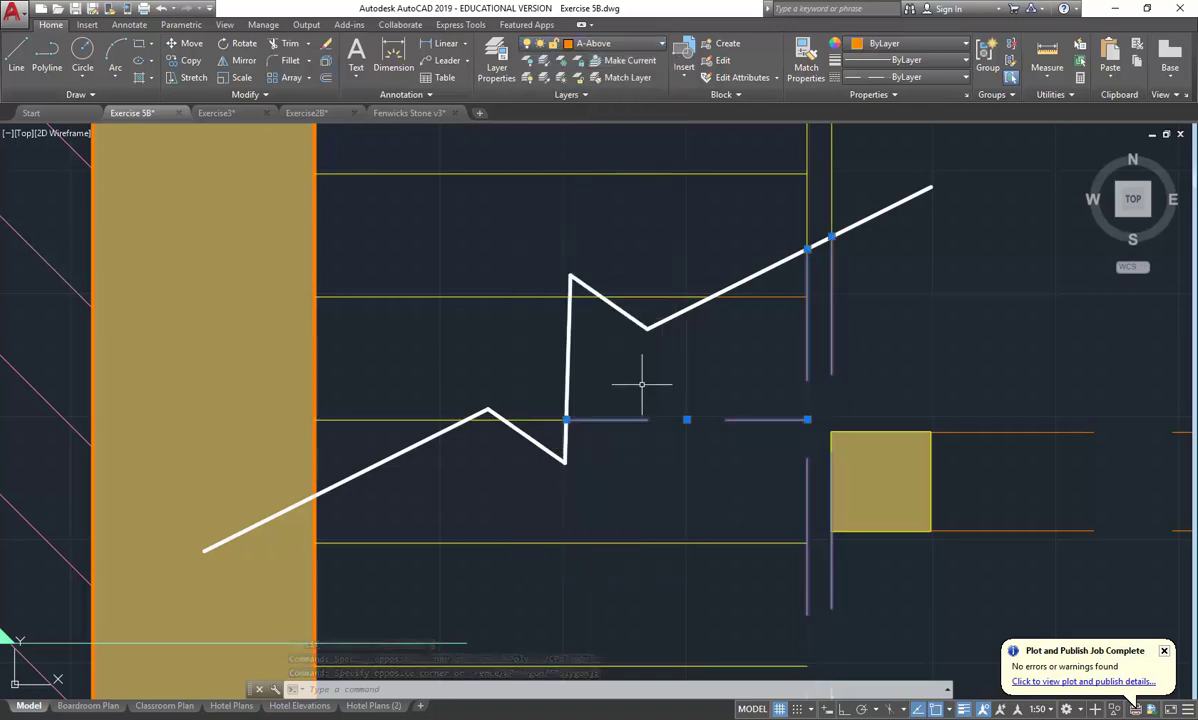
pyautogui.moveTo(647, 348); pyautogui.dragTo(642, 306, button='middle')
pyautogui.press('Escape')
# Assign all the full tread lines below the break line to the A-Above layer and clear the selection
pyautogui.scroll(-6, 660, 459)
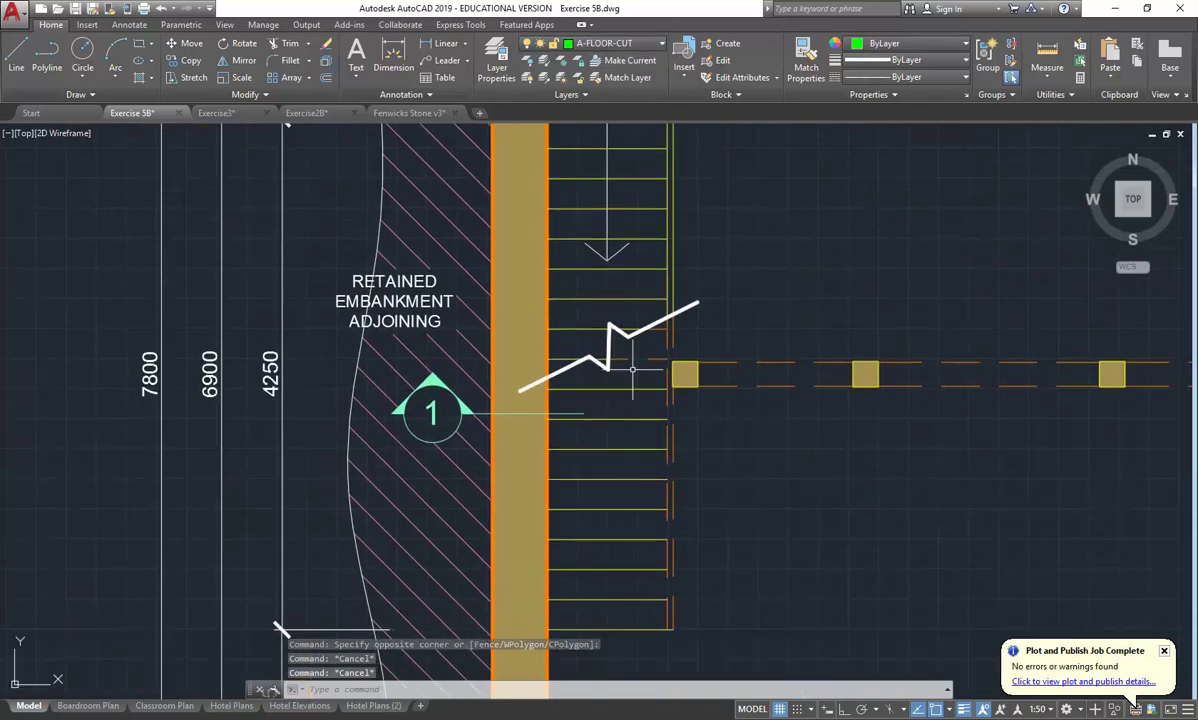
pyautogui.click(635, 342)
pyautogui.click(626, 358)
pyautogui.click(630, 386)
pyautogui.click(612, 600)
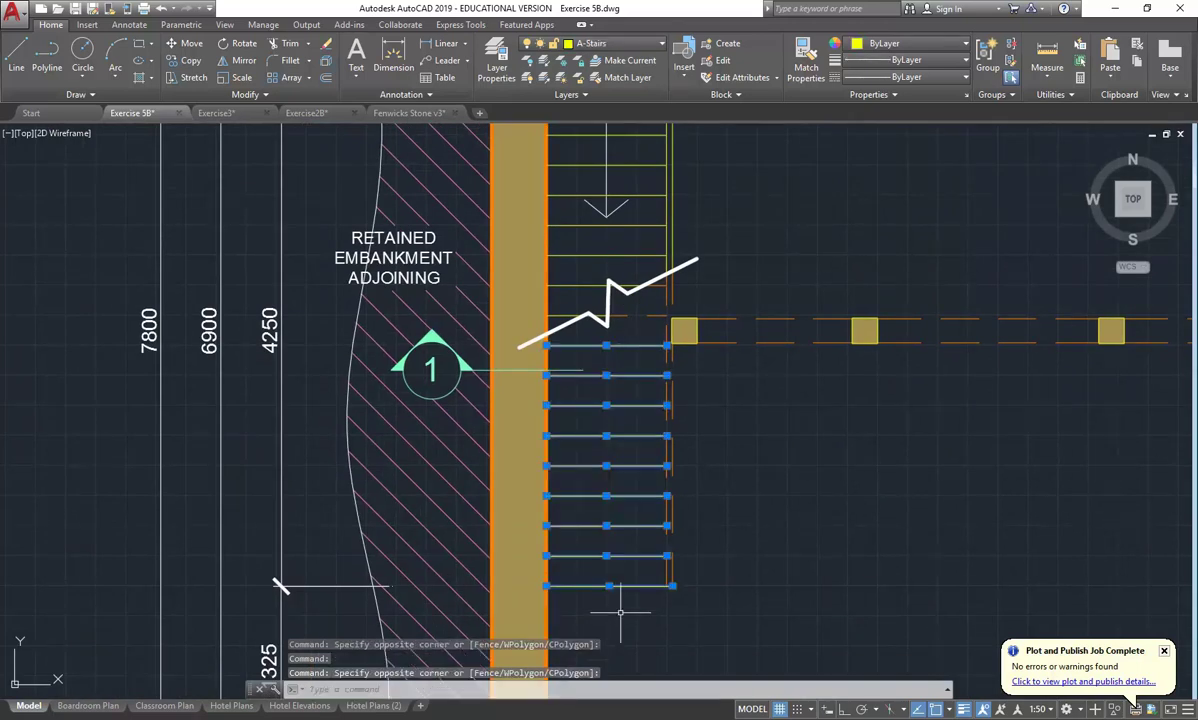
pyautogui.click(623, 45)
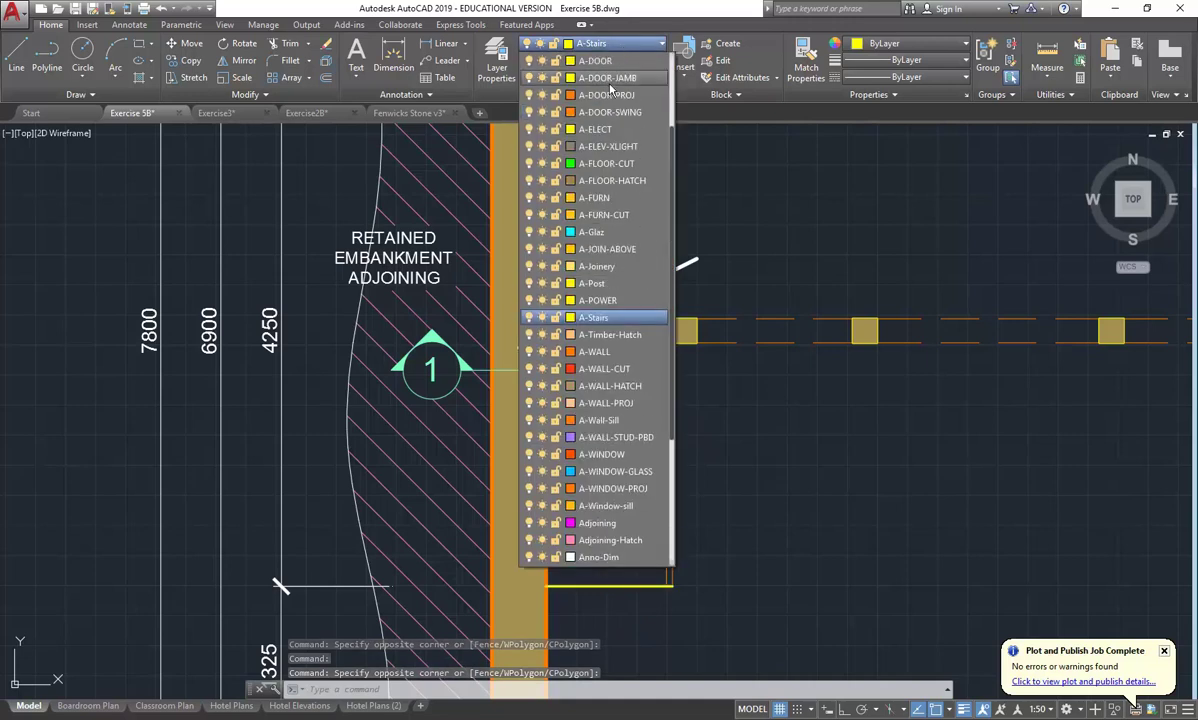
pyautogui.scroll(2, 611, 90)
pyautogui.click(580, 77)
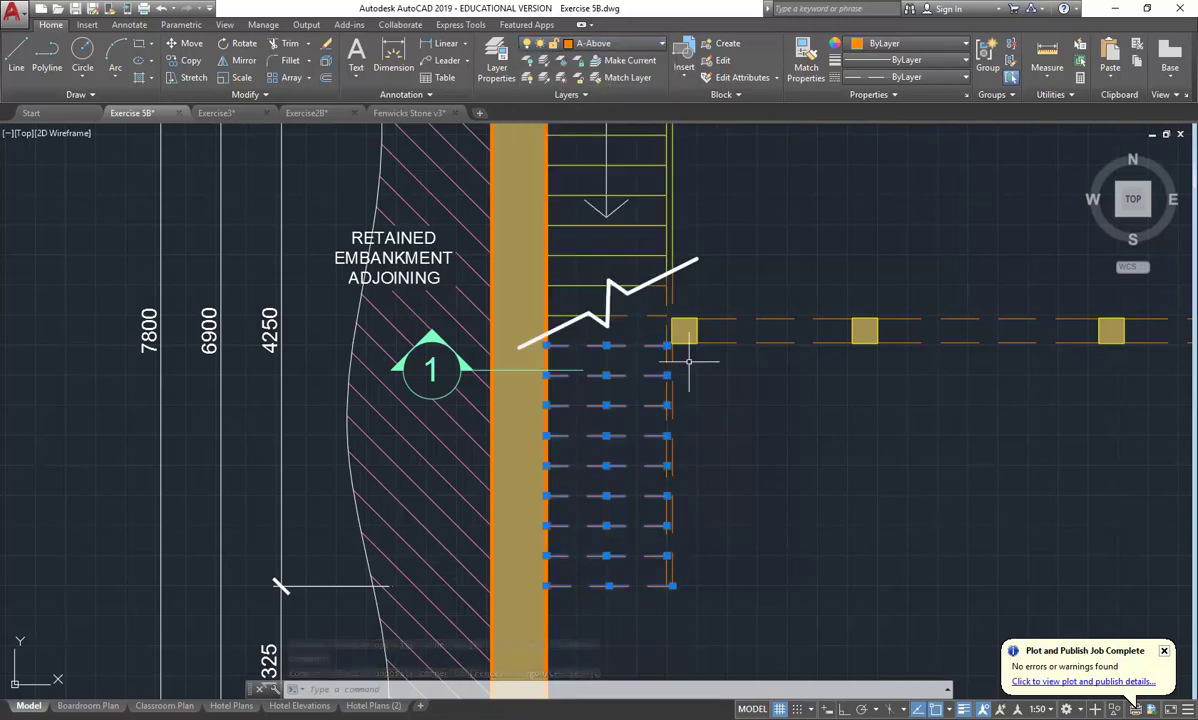
pyautogui.press('Escape')
pyautogui.press('Escape')
pyautogui.press('Escape')
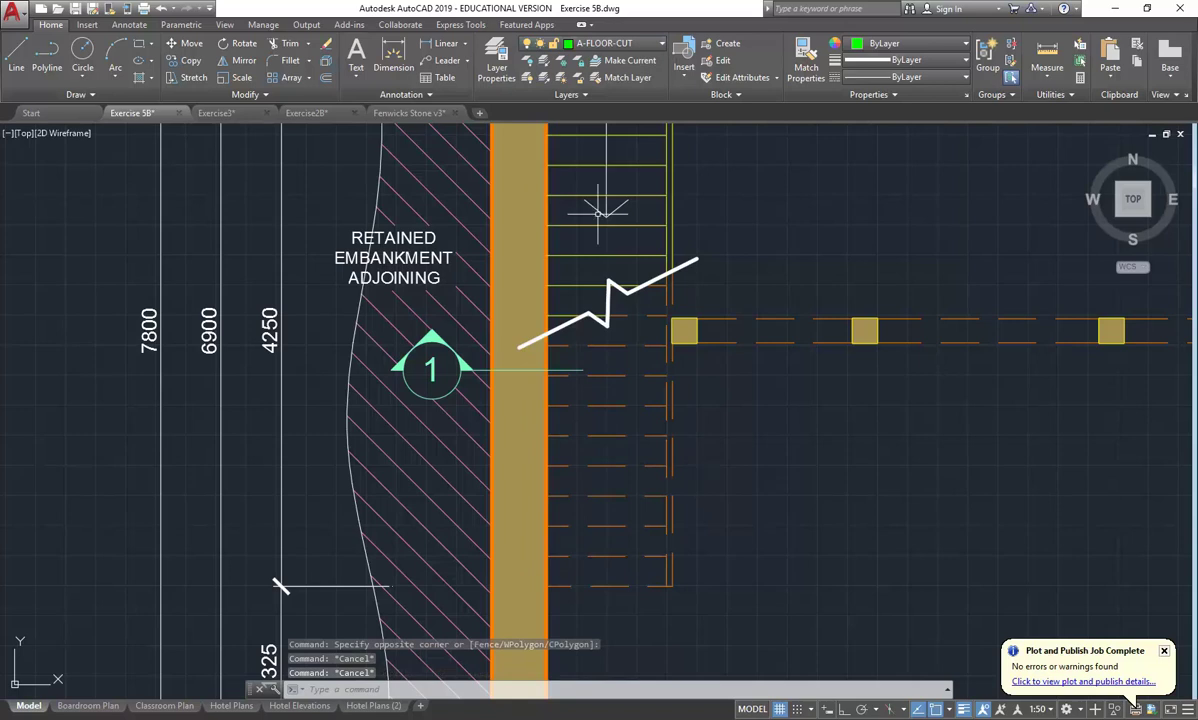
# Examine the staircase's break line, solid and dashed treads and direction arrow up close and within the whole plan
pyautogui.scroll(8, 598, 212)
pyautogui.moveTo(623, 259)
pyautogui.mouseDown(button='middle')
pyautogui.moveTo(596, 385)
pyautogui.moveTo(553, 452)
pyautogui.mouseUp(button='middle')
pyautogui.scroll(4, 602, 246)
pyautogui.scroll(-8, 600, 250)
pyautogui.scroll(-2, 635, 313)
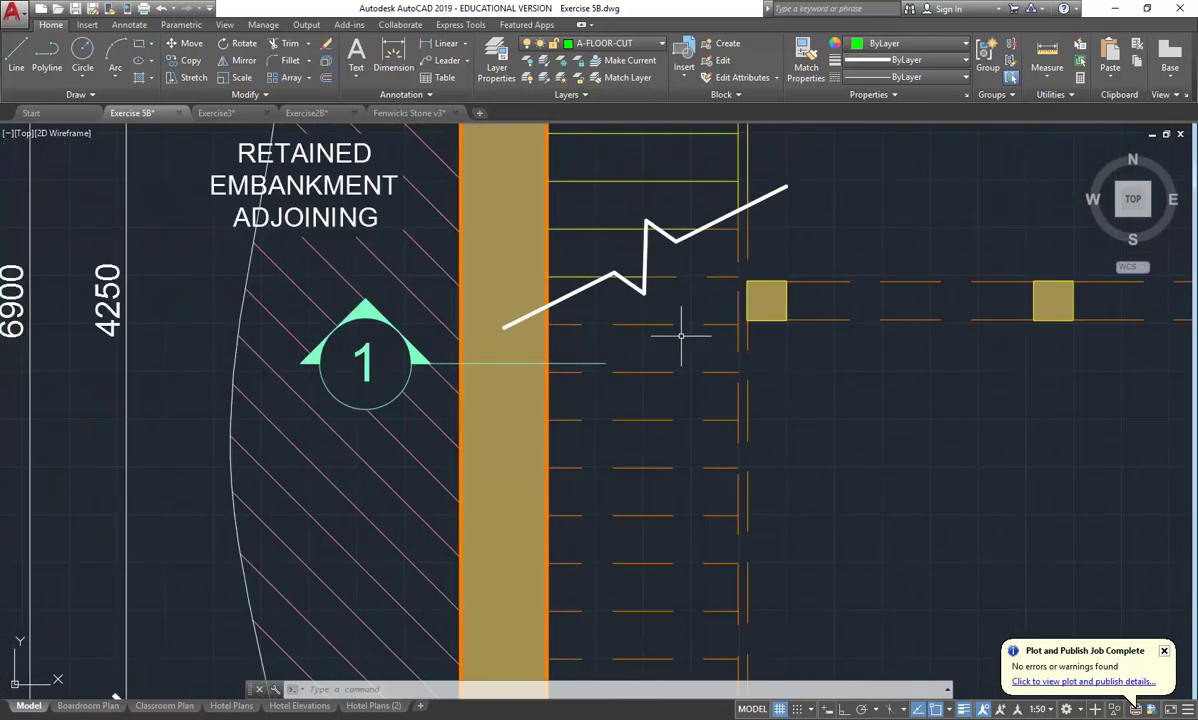
pyautogui.scroll(-2, 683, 334)
pyautogui.moveTo(681, 335); pyautogui.dragTo(659, 330, button='middle')
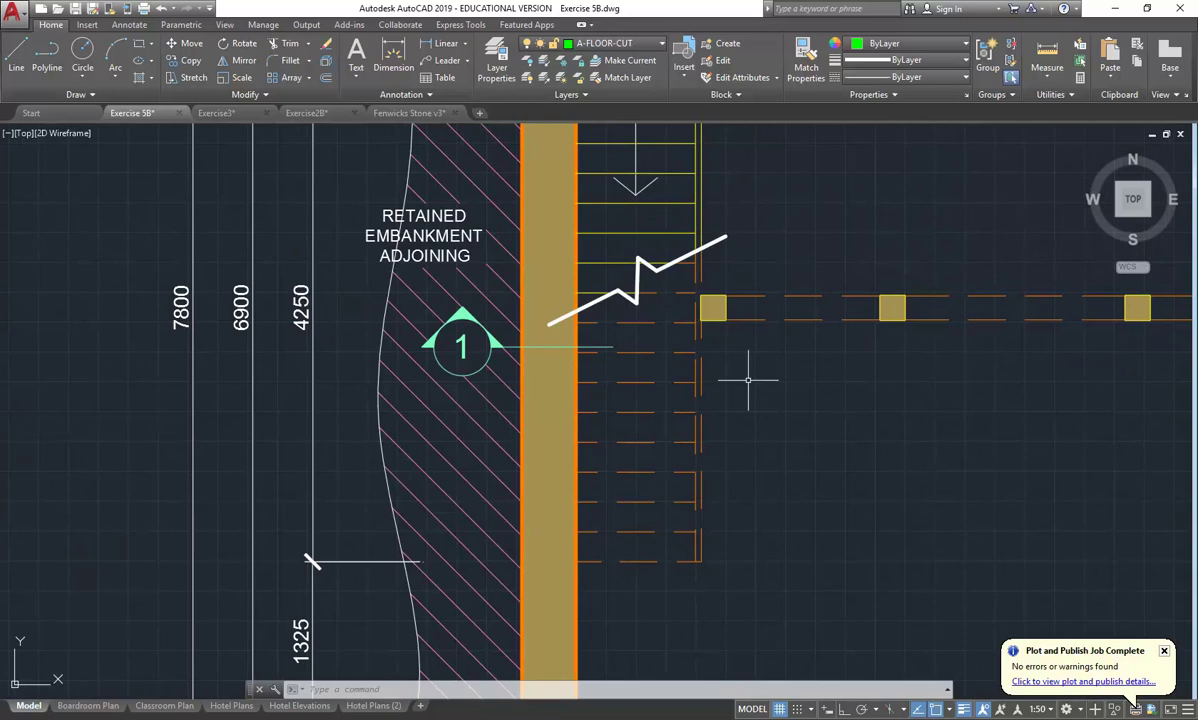
pyautogui.moveTo(660, 300); pyautogui.dragTo(620, 485, button='middle')
pyautogui.scroll(4, 600, 350)
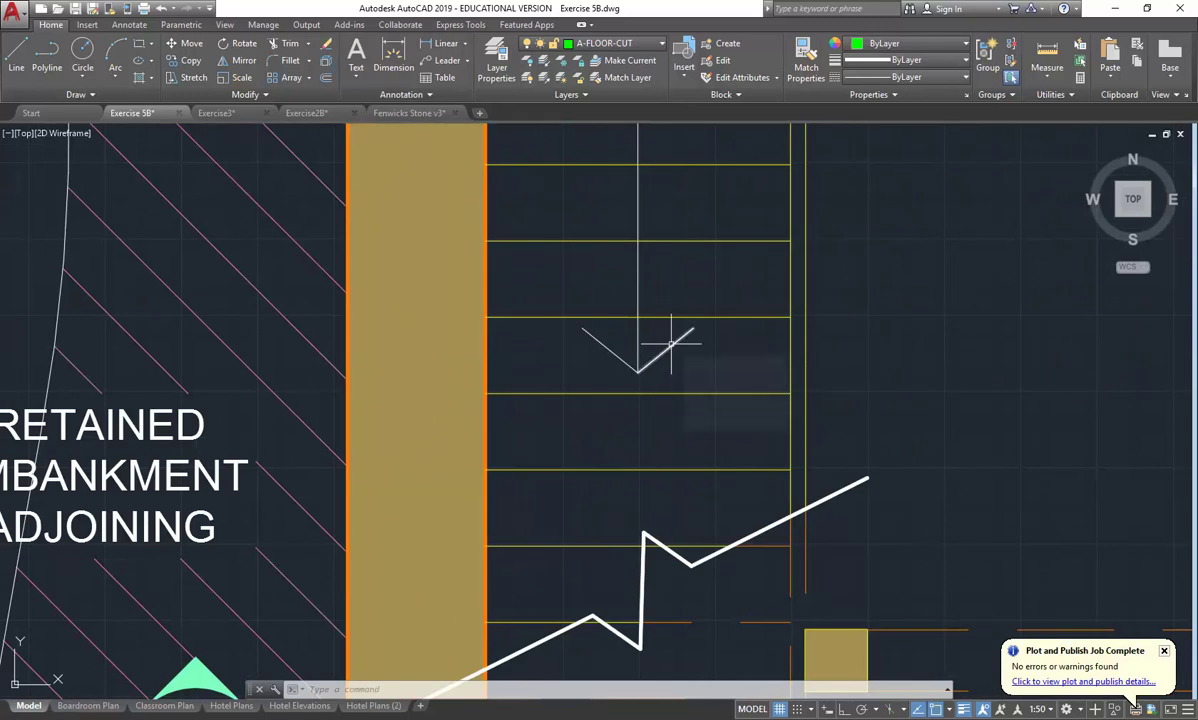
pyautogui.scroll(-5, 561, 267)
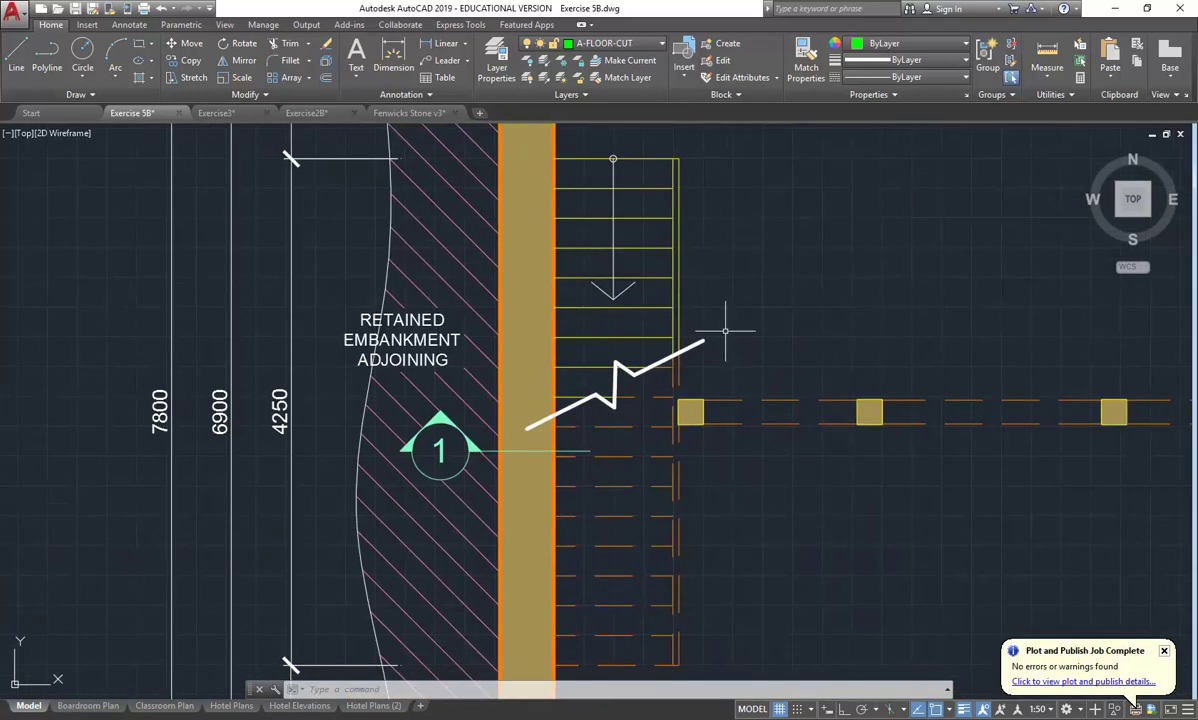
pyautogui.moveTo(722, 329)
pyautogui.mouseDown(button='middle')
pyautogui.moveTo(714, 236)
pyautogui.moveTo(705, 288)
pyautogui.mouseUp(button='middle')
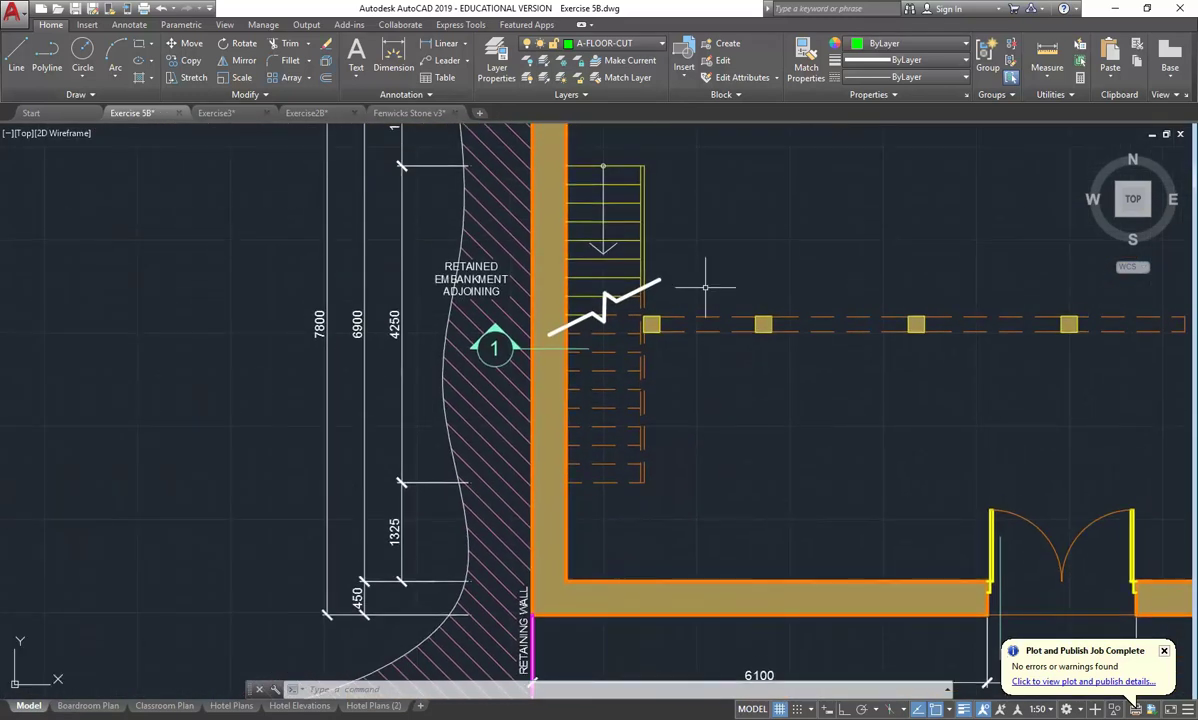
pyautogui.scroll(-3, 705, 288)
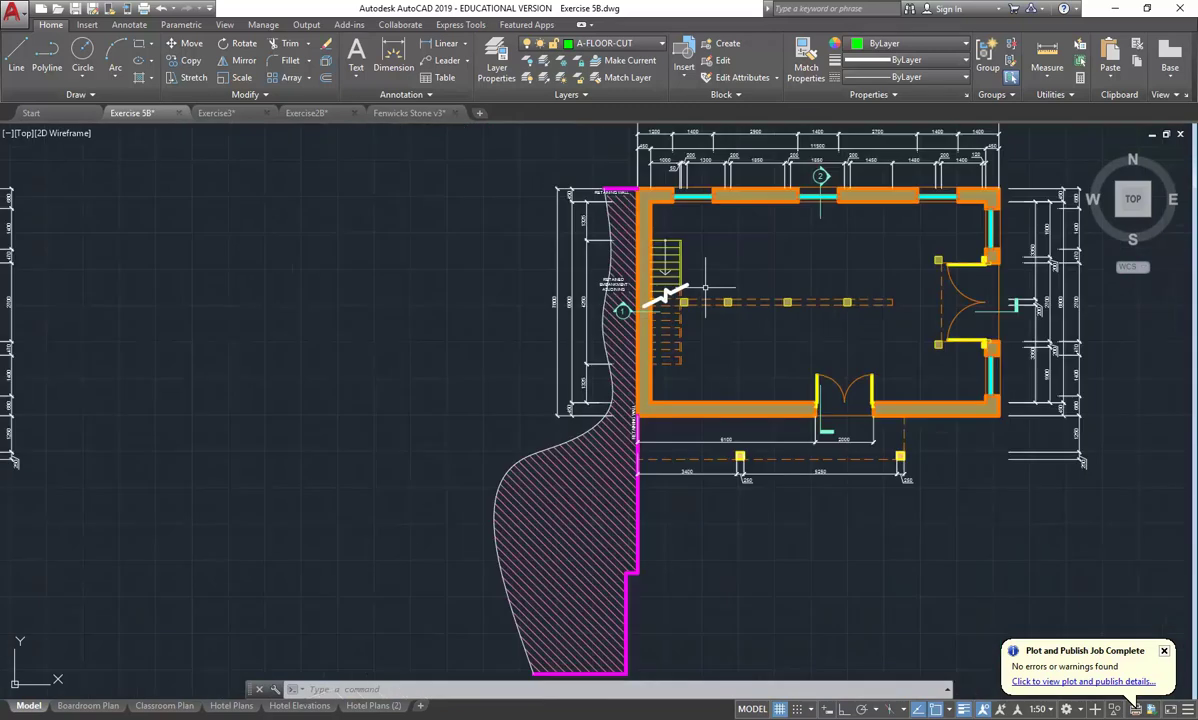
# Inspect the retained embankment's hatch and its curved boundary line by selecting each, leaving both unchanged
pyautogui.click(601, 495)
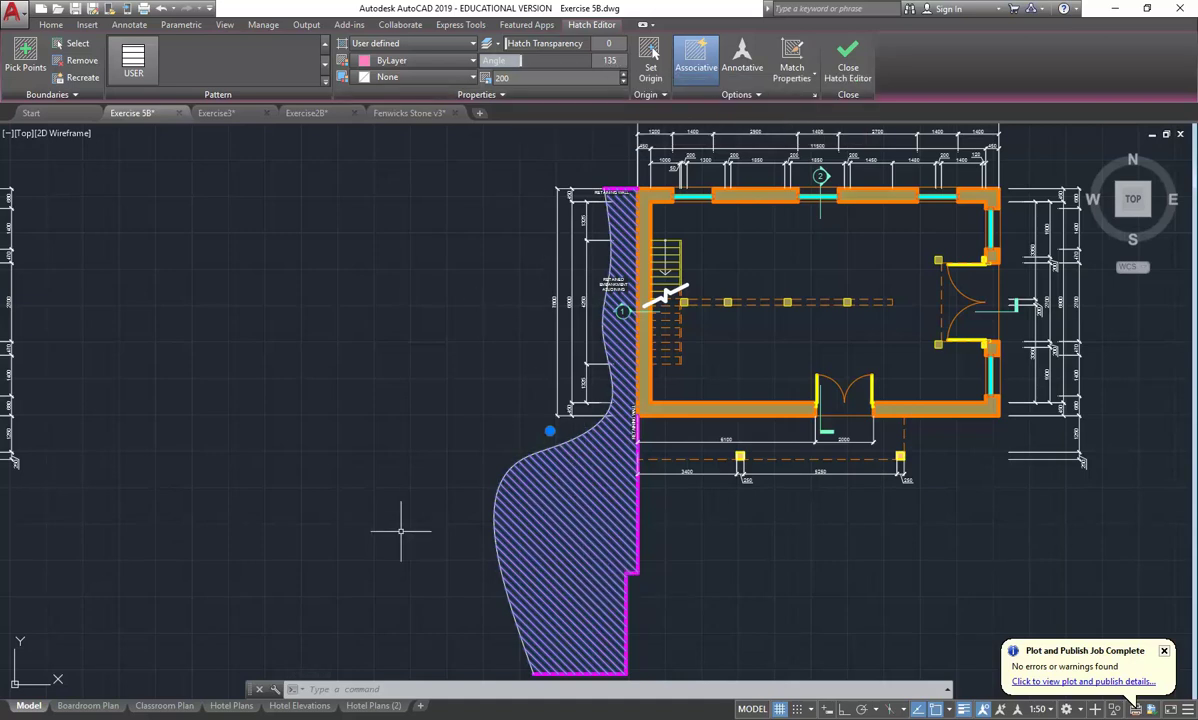
pyautogui.press('Escape')
pyautogui.press('Escape')
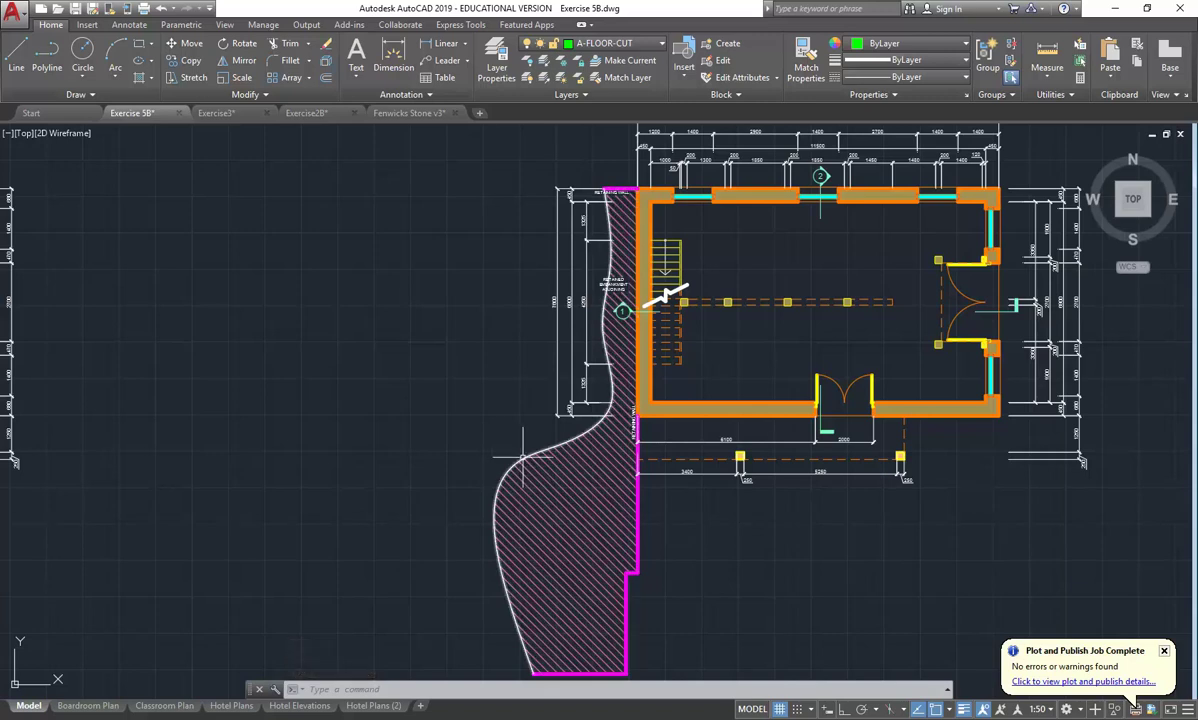
pyautogui.click(522, 458)
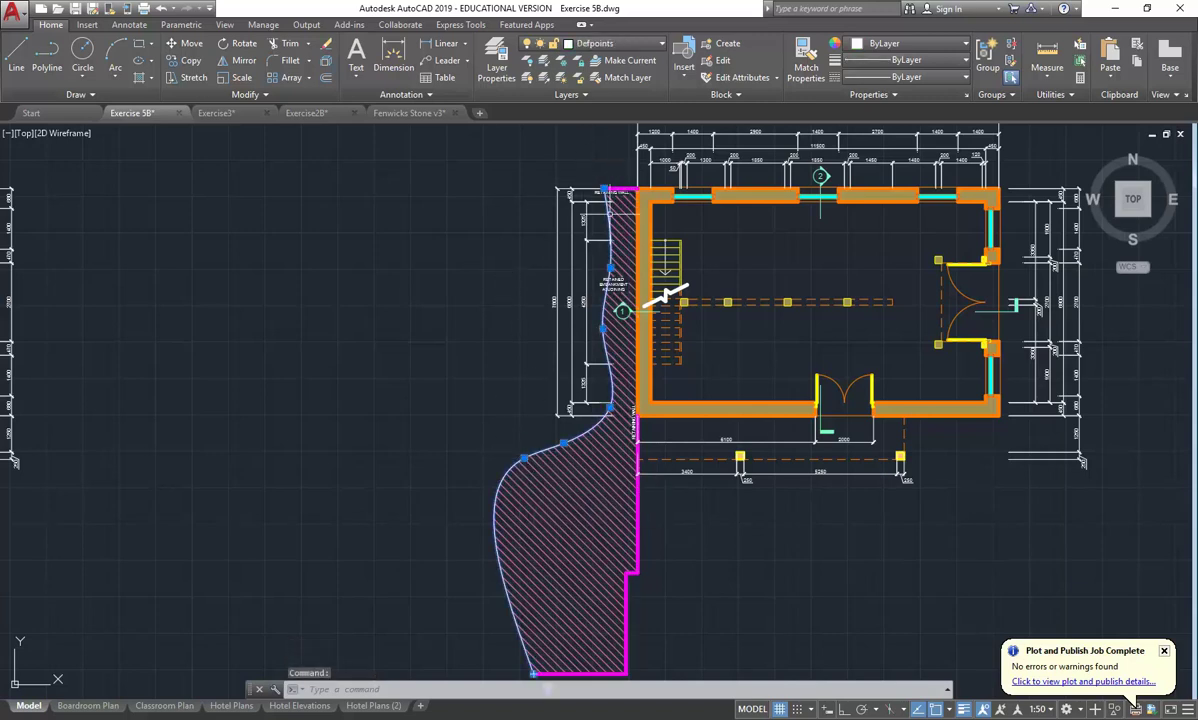
pyautogui.press('Escape')
pyautogui.press('Escape')
pyautogui.press('Escape')
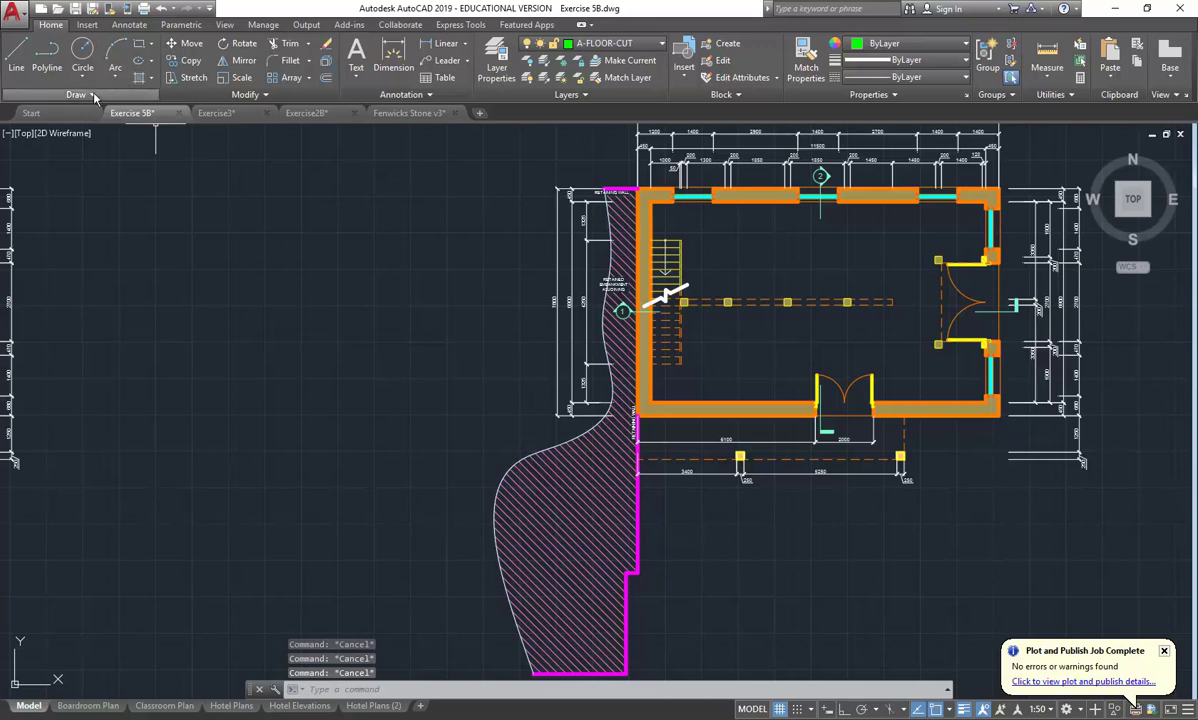
# Draw a closed, curvy fit-point spline through seven points in the empty area beside the plan, and check its fit points
pyautogui.click(93, 96)
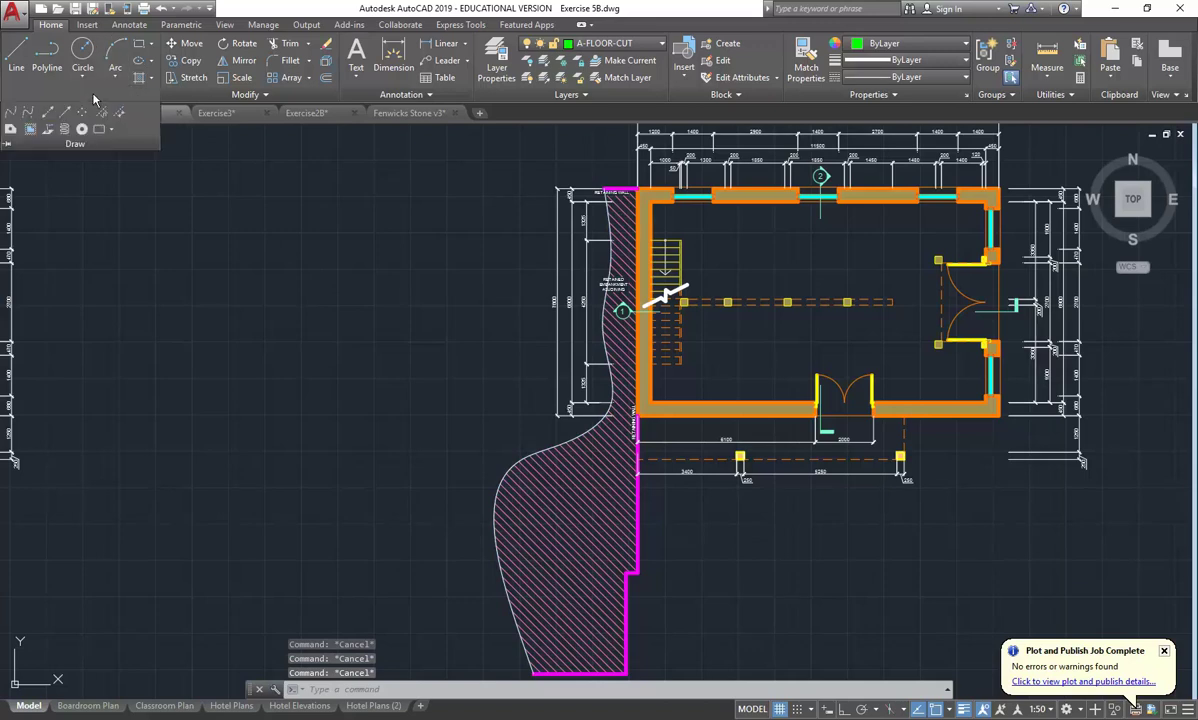
pyautogui.click(6, 118)
pyautogui.click(278, 196)
pyautogui.click(434, 291)
pyautogui.click(265, 365)
pyautogui.click(395, 487)
pyautogui.click(250, 546)
pyautogui.click(177, 445)
pyautogui.click(210, 173)
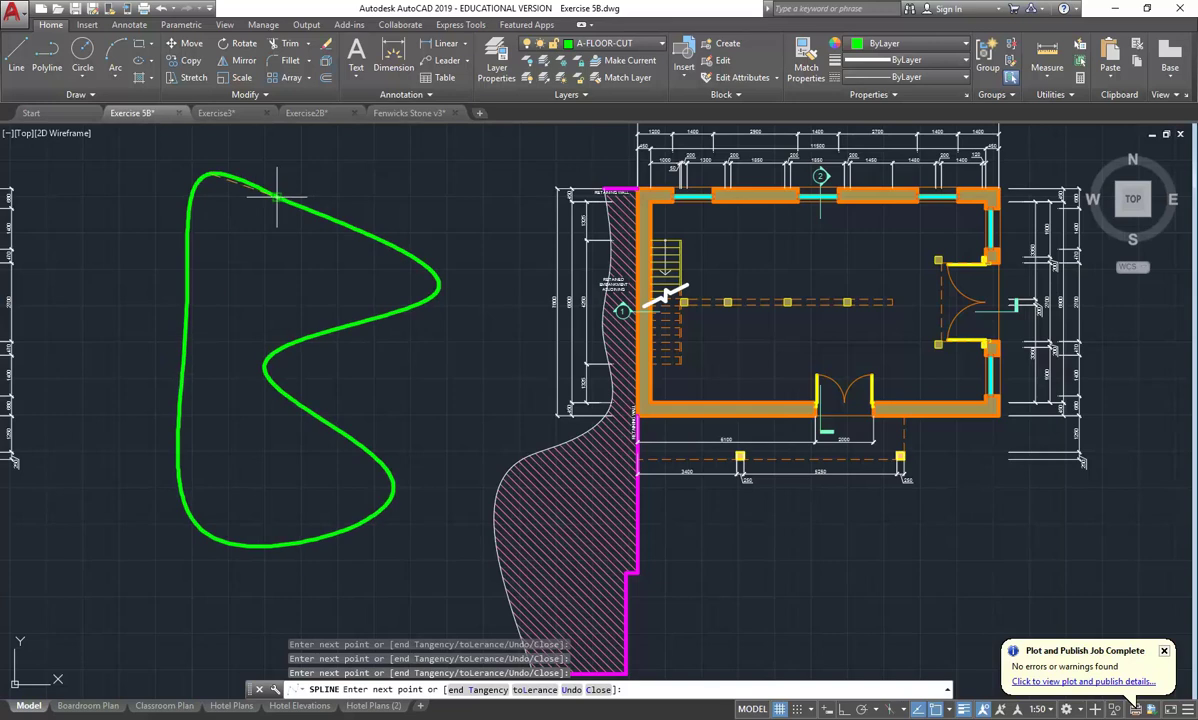
pyautogui.click(278, 195)
pyautogui.rightClick(299, 161)
pyautogui.click(338, 170)
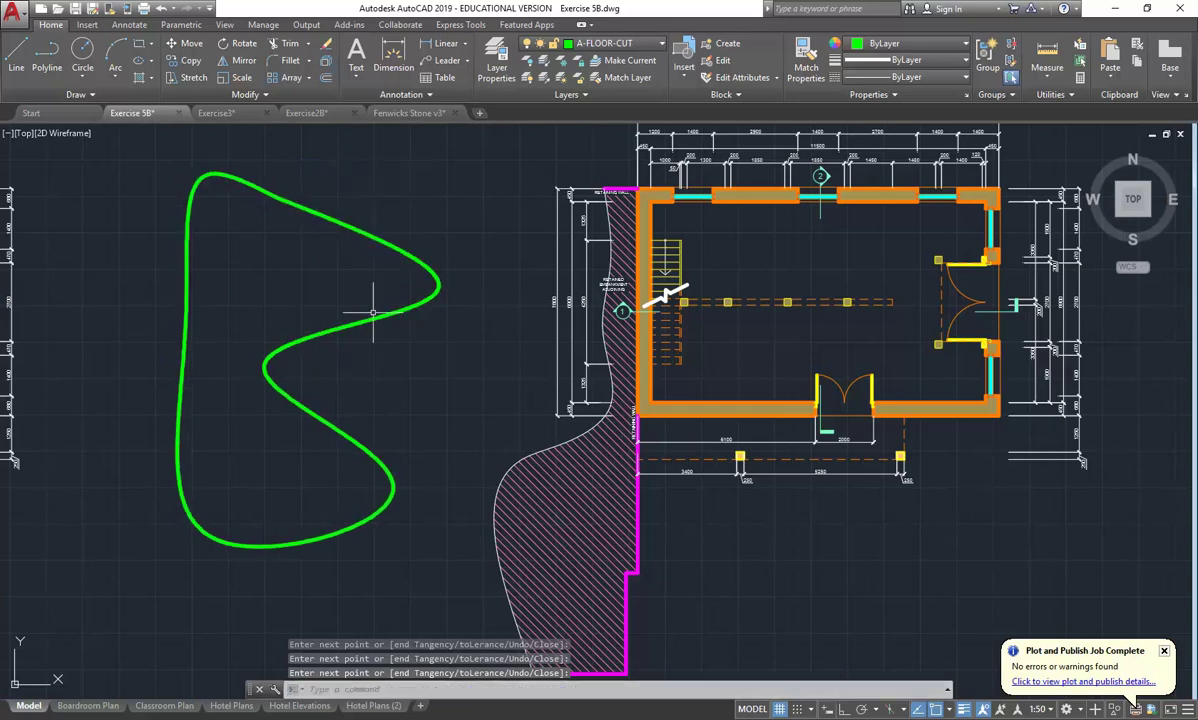
pyautogui.press('Return')
pyautogui.click(245, 545)
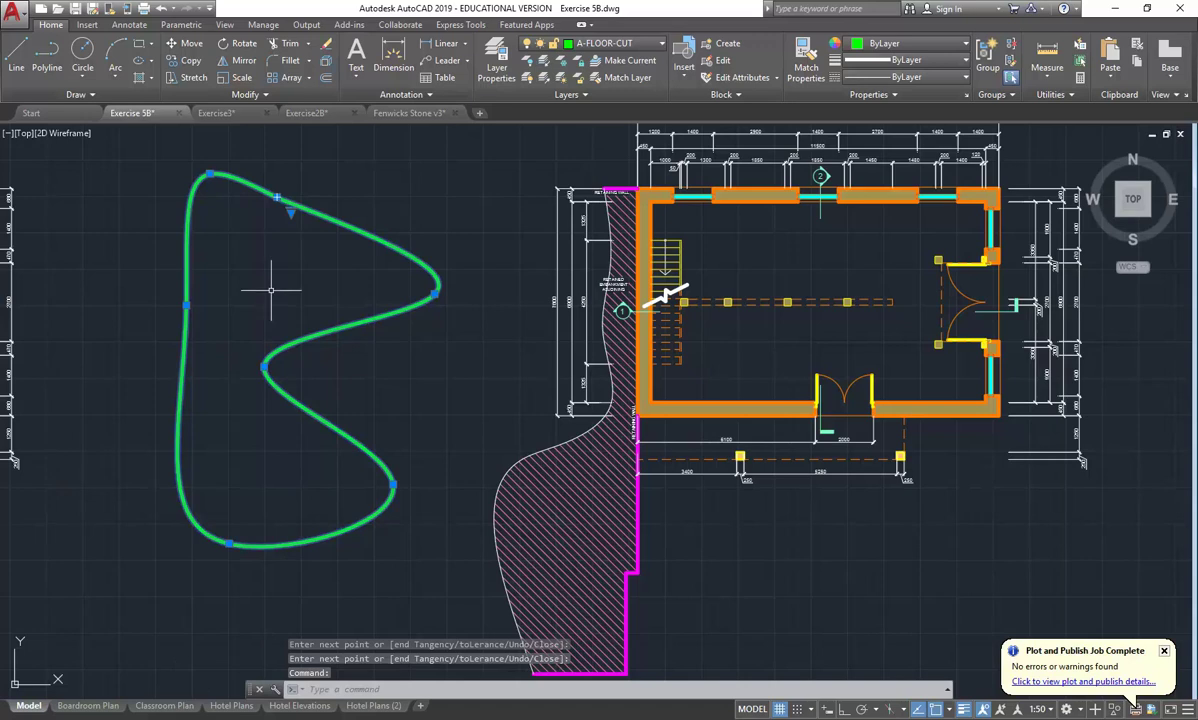
pyautogui.press('Escape')
# Switch to File Explorer and look through the 2019 and Demo folders on the U: home drive
pyautogui.click(53, 705)
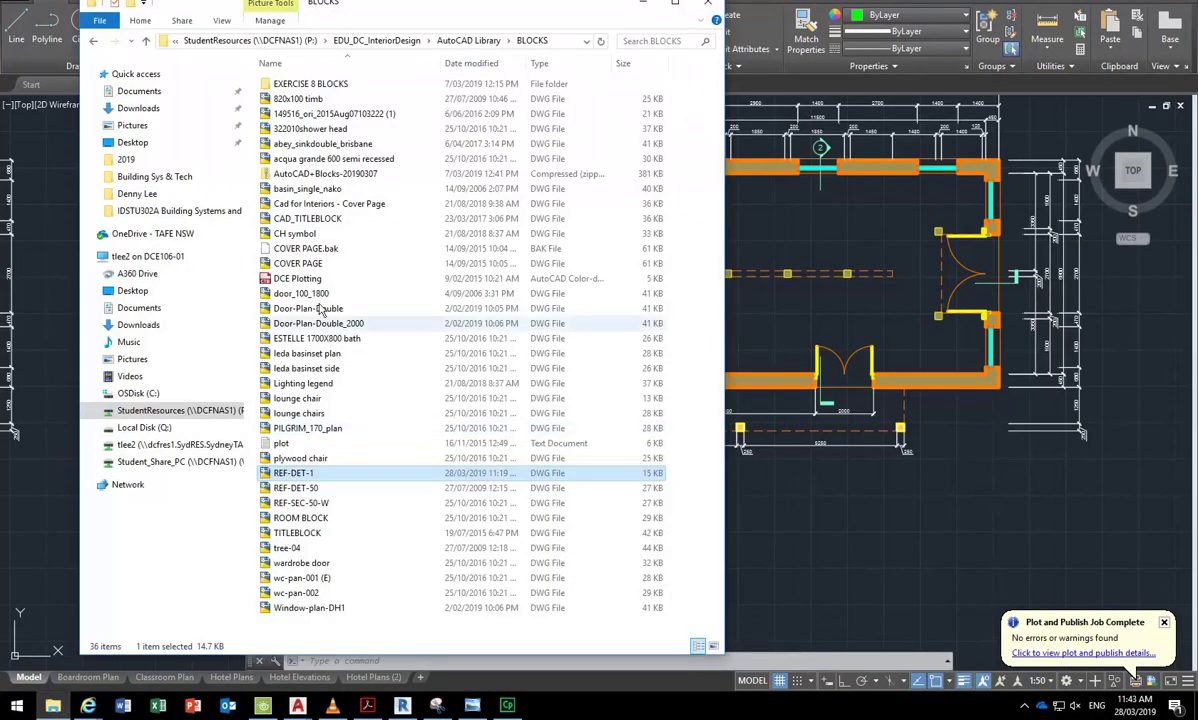
pyautogui.click(190, 444)
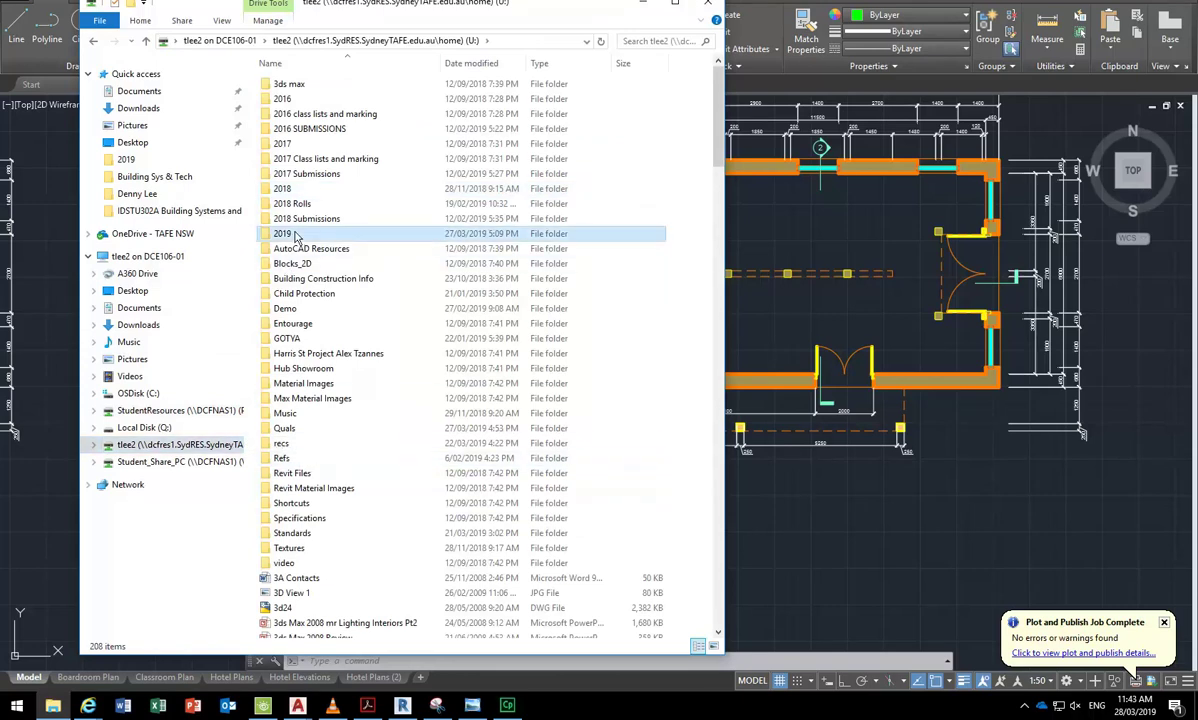
pyautogui.doubleClick(284, 234)
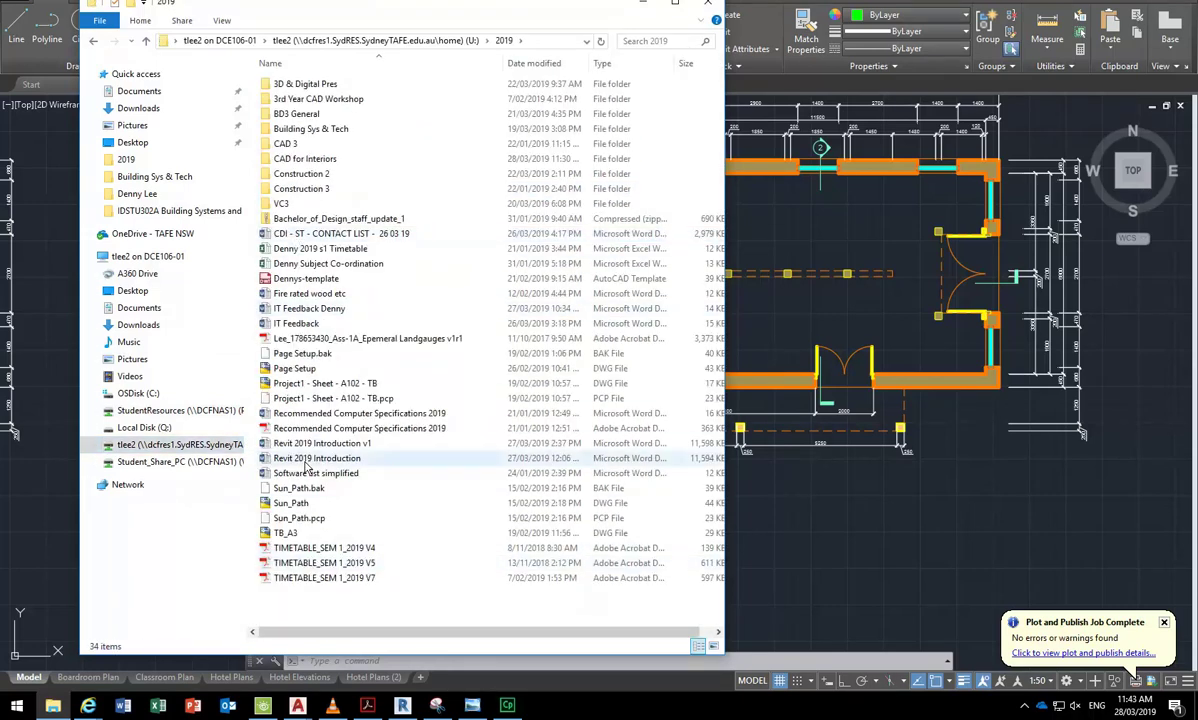
pyautogui.click(375, 40)
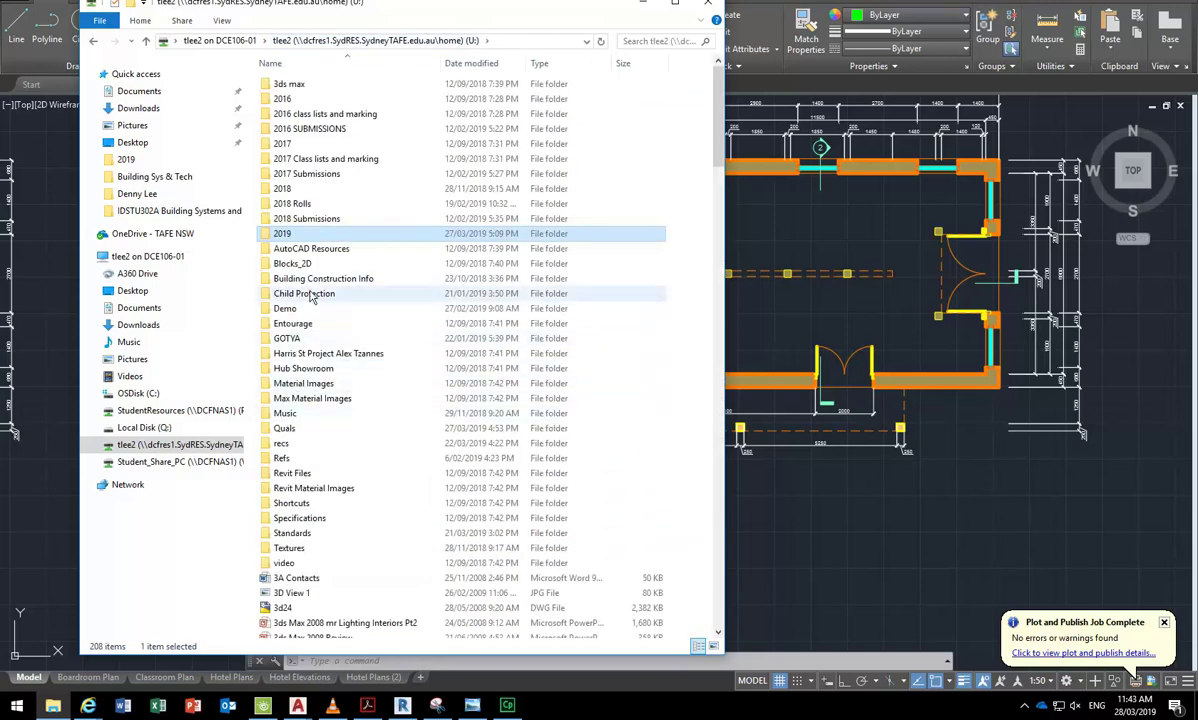
pyautogui.doubleClick(297, 308)
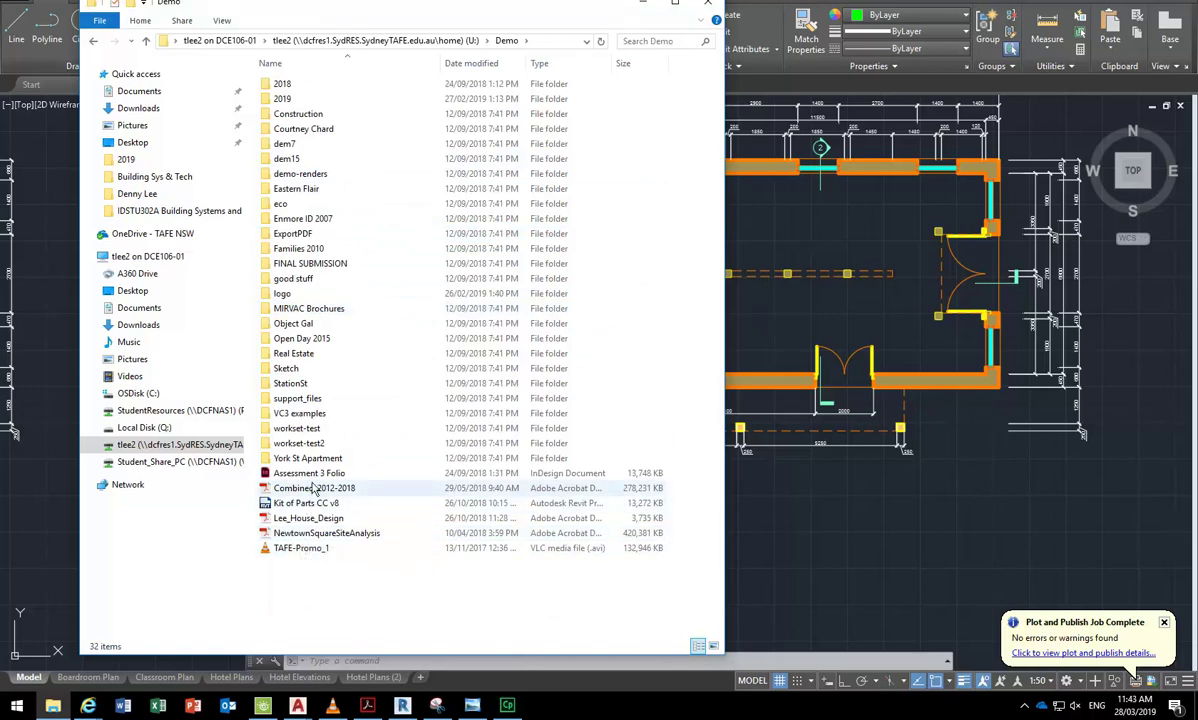
pyautogui.click(145, 40)
# Search the U: home drive for files by a name, and for files matching "Site"
pyautogui.click(640, 42)
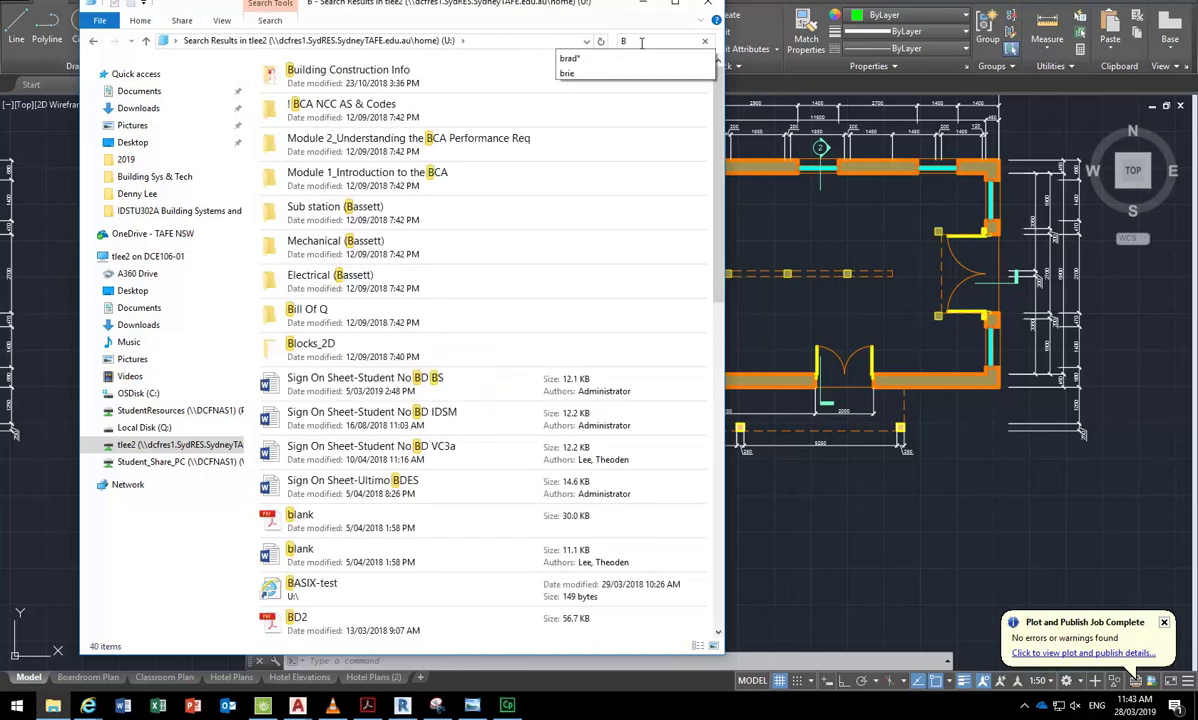
pyautogui.write('Br')
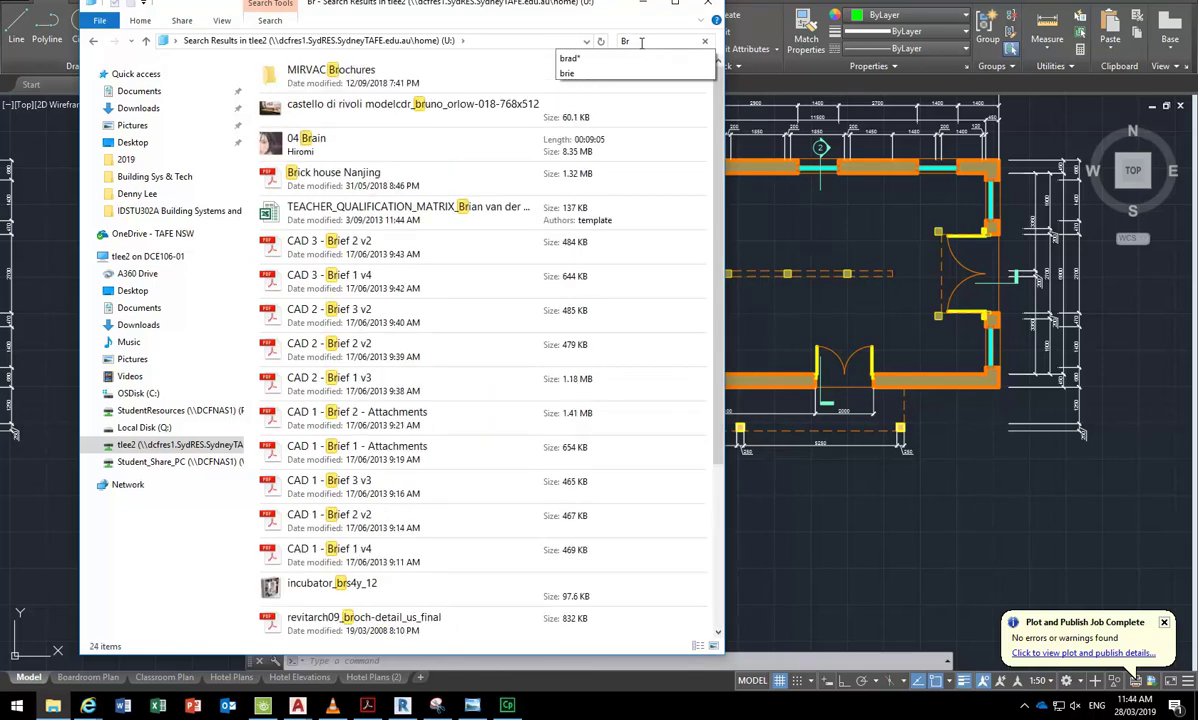
pyautogui.write('adley')
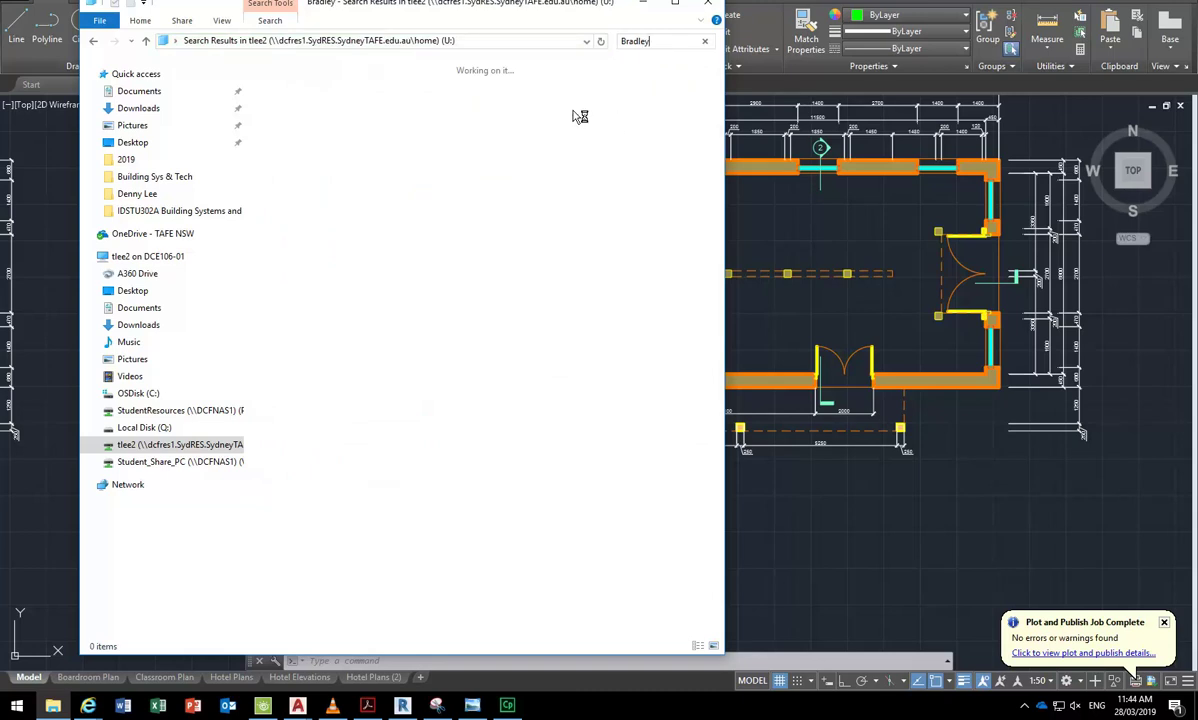
pyautogui.write('s')
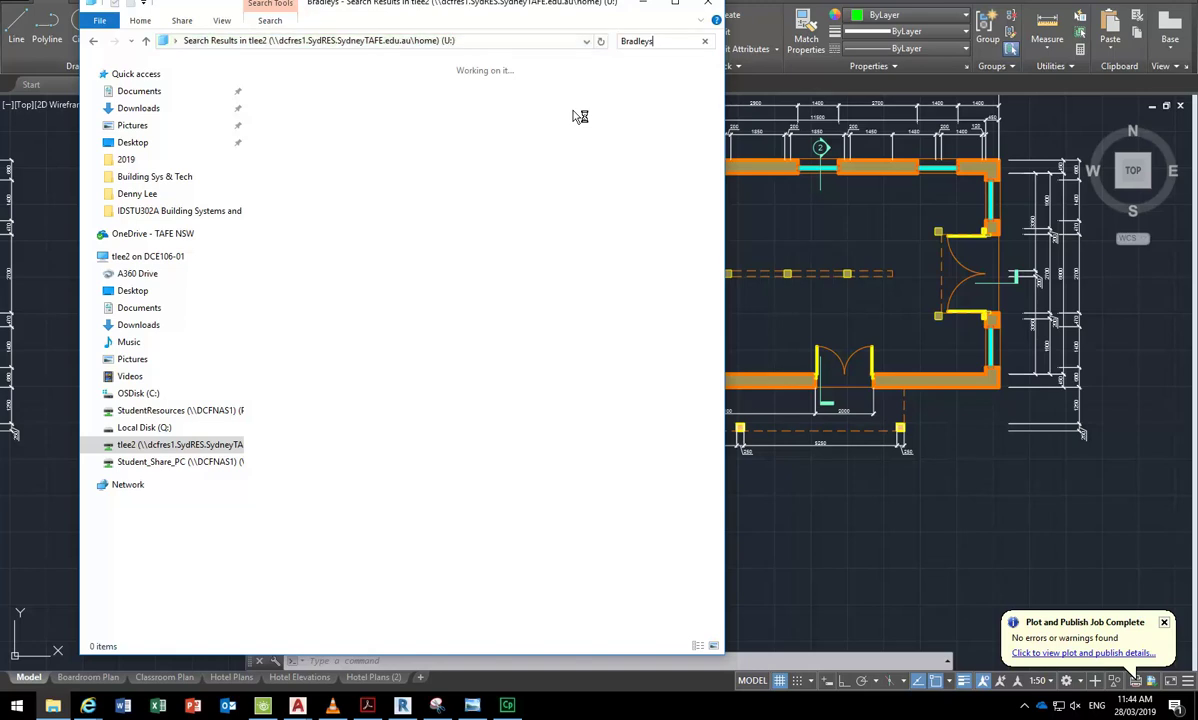
pyautogui.write('Site')
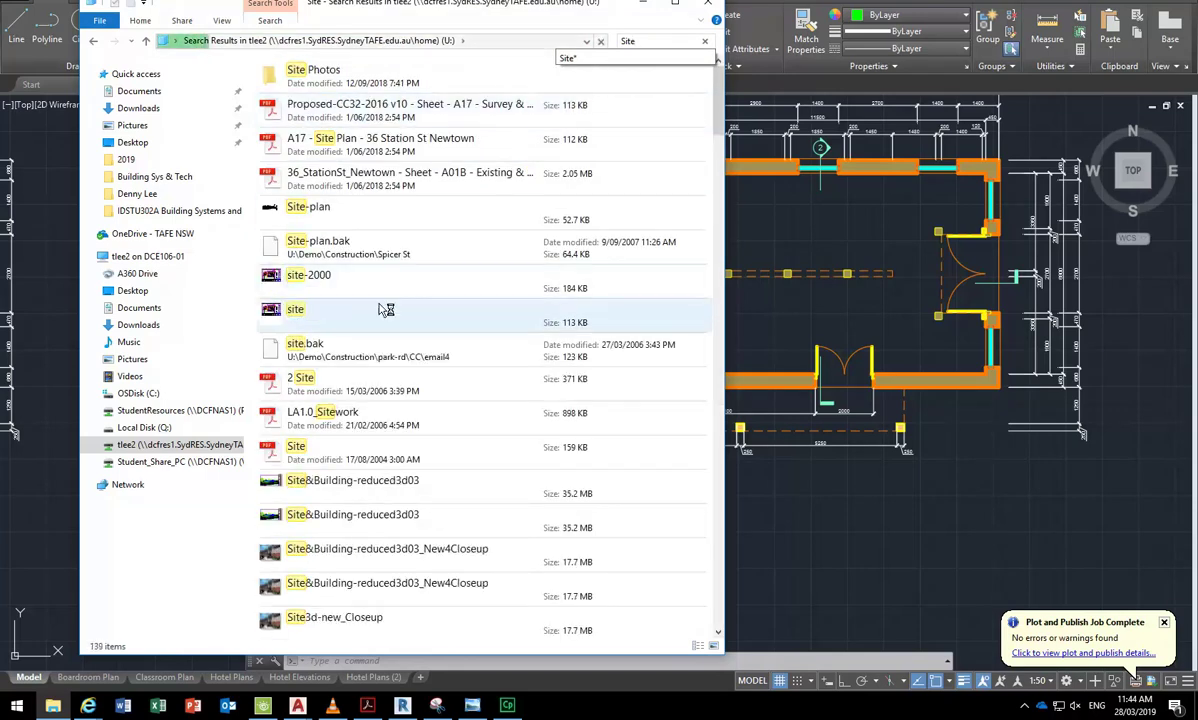
# Look through the drive's search results for "Site" to find a site plan drawing
pyautogui.scroll(-20, 350, 200)
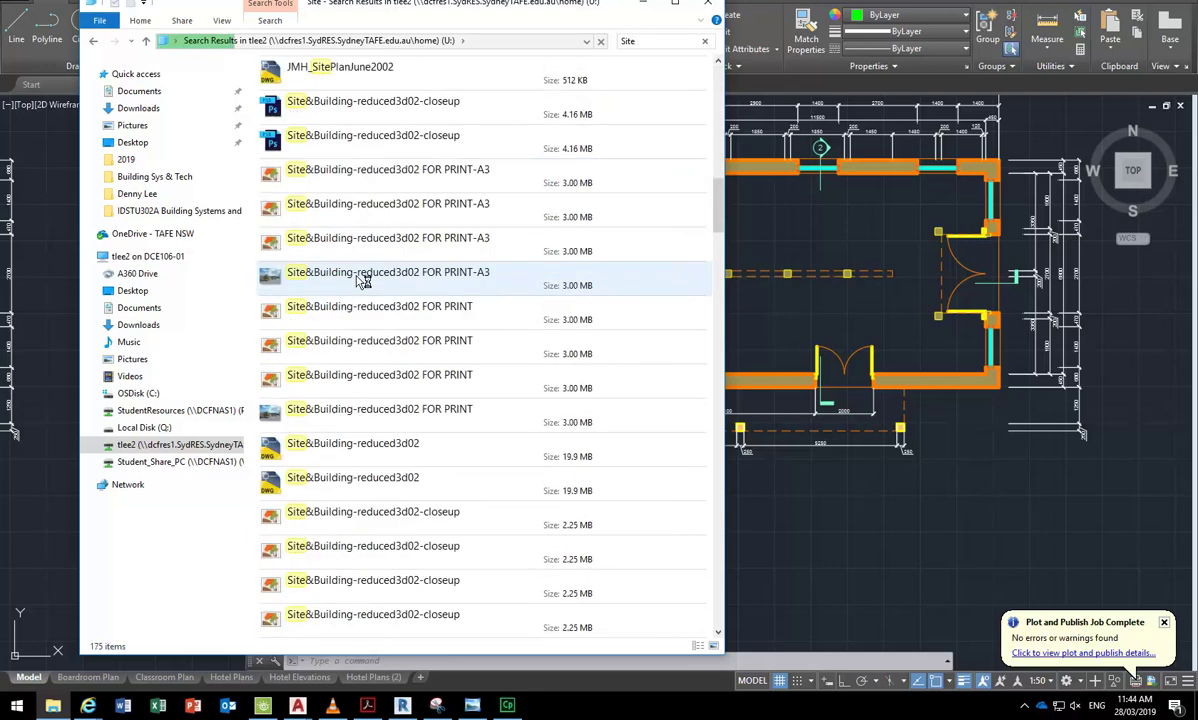
pyautogui.scroll(-15, 362, 281)
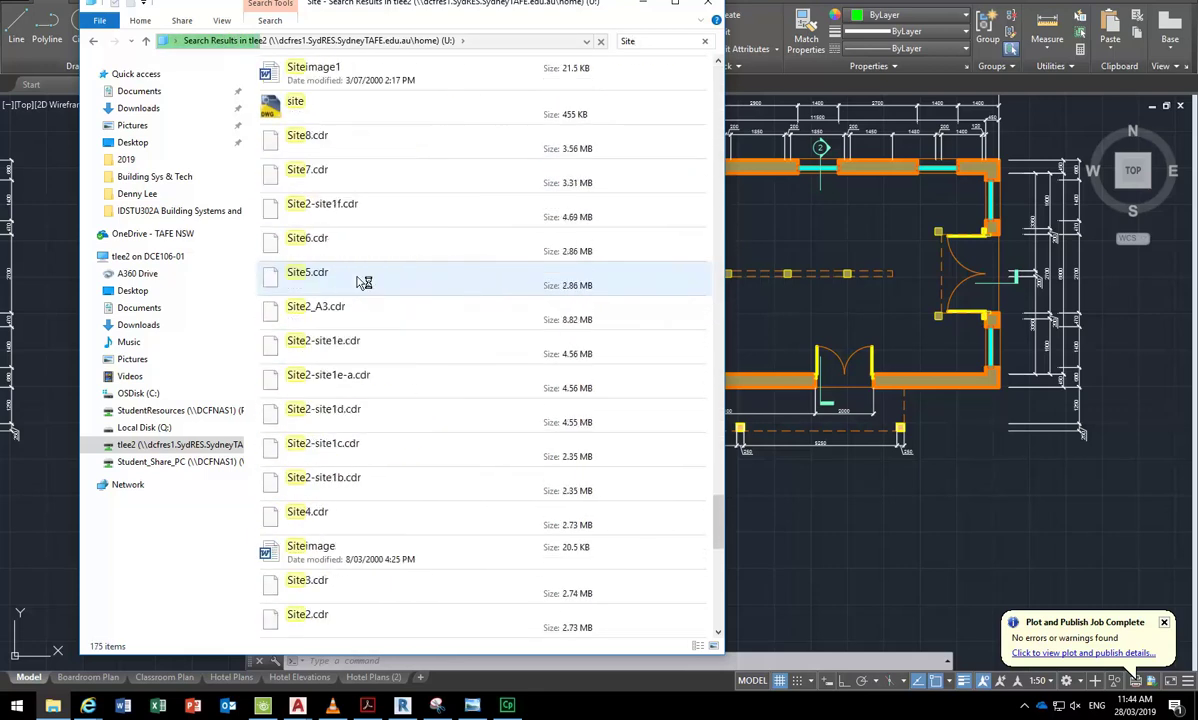
pyautogui.scroll(-4, 362, 281)
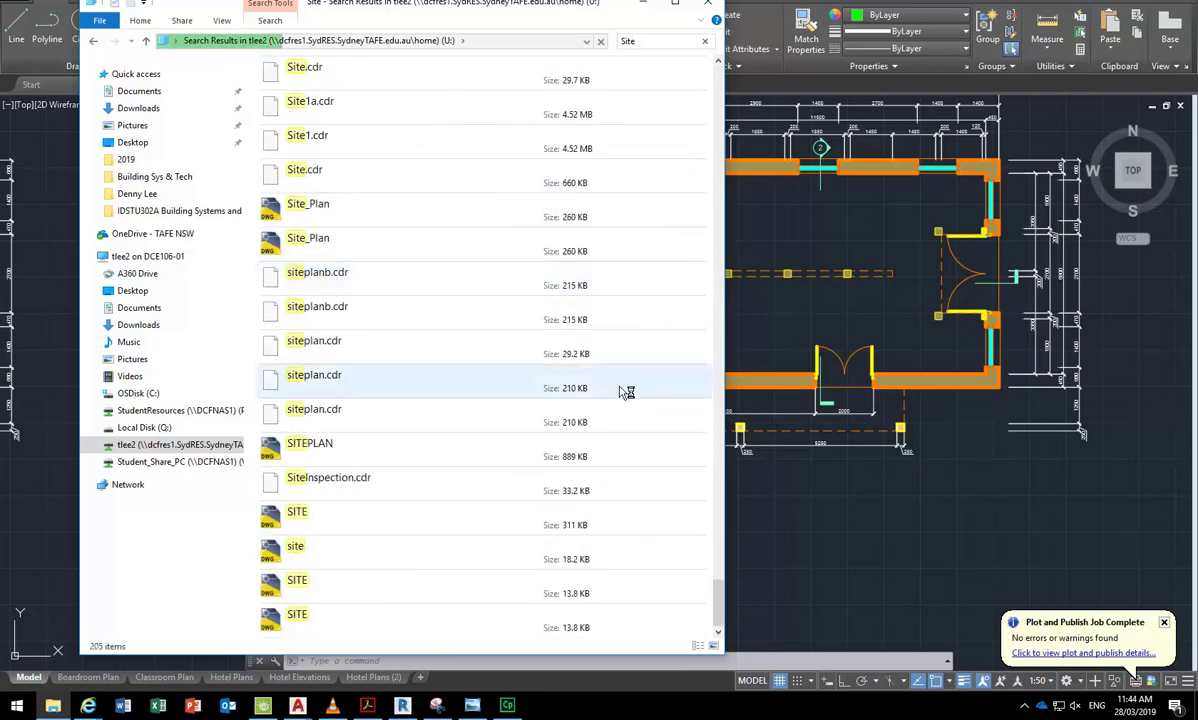
# Switch back to AutoCAD and erase the demonstration spline in the empty area beside the hotel floor plan
pyautogui.click(757, 445)
pyautogui.press('Escape')
pyautogui.press('Escape')
pyautogui.click(382, 342)
pyautogui.click(279, 434)
pyautogui.press('Delete')
pyautogui.scroll(-3, 321, 285)
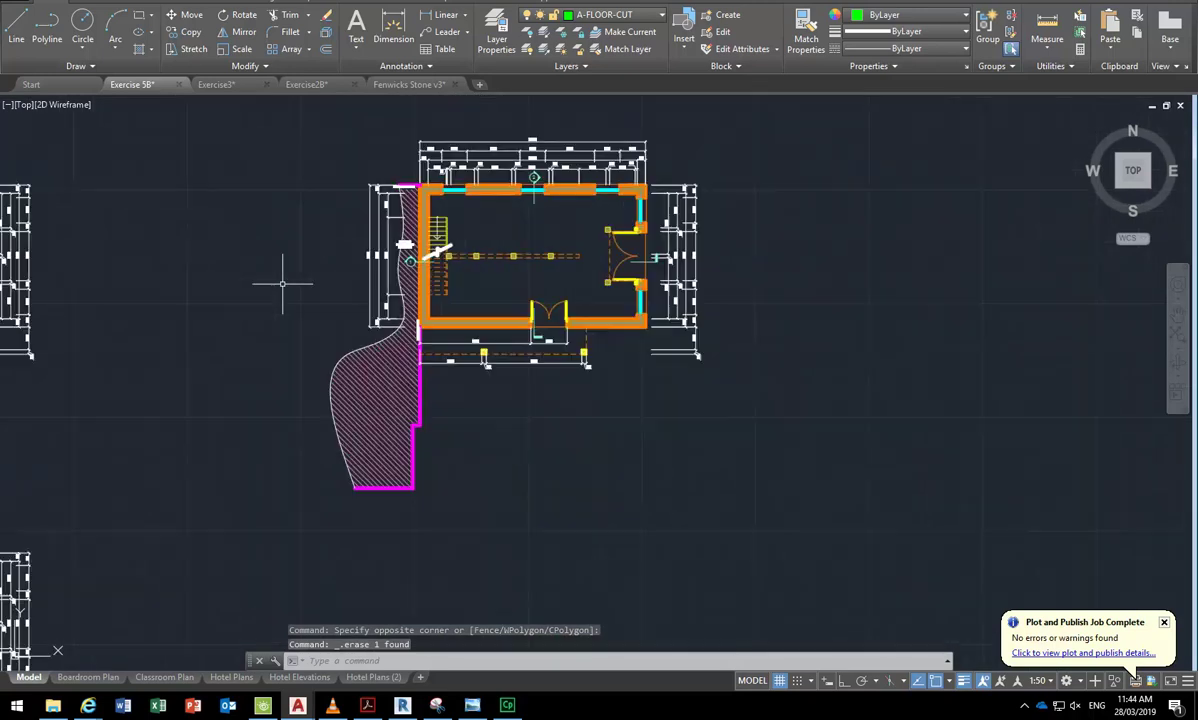
# Show the additional drawing tools without starting one, and inspect the staircase and its break line up close
pyautogui.click(60, 66)
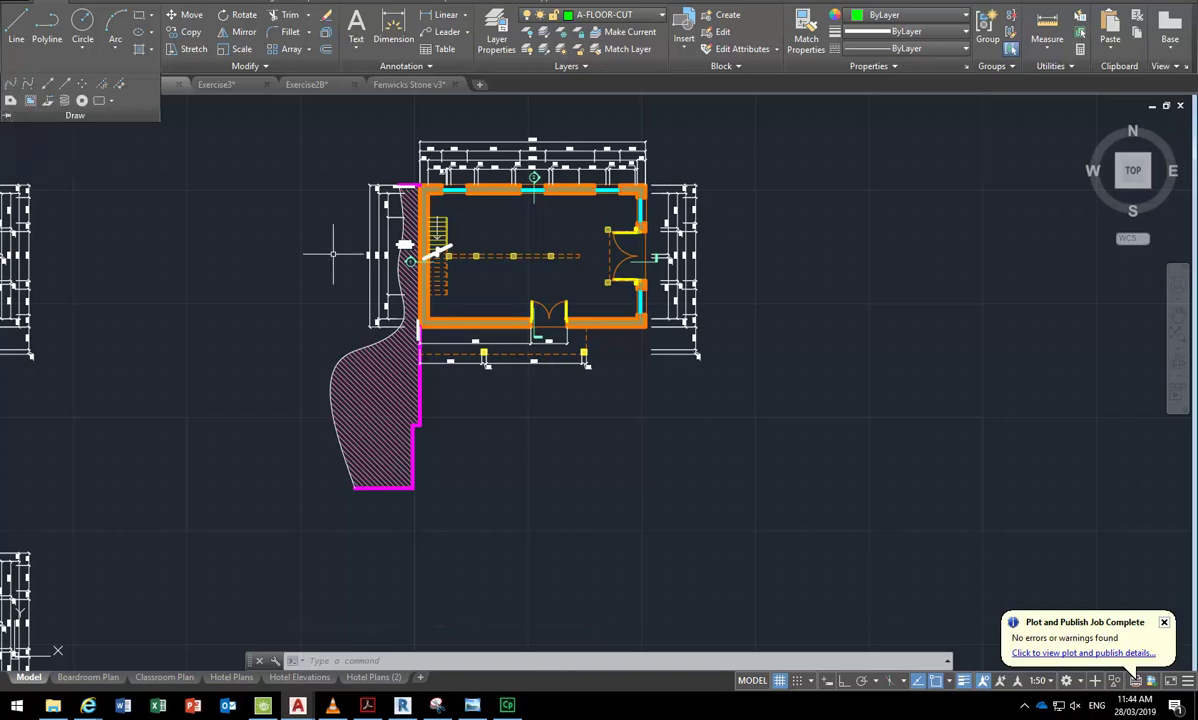
pyautogui.press('Escape')
pyautogui.press('Escape')
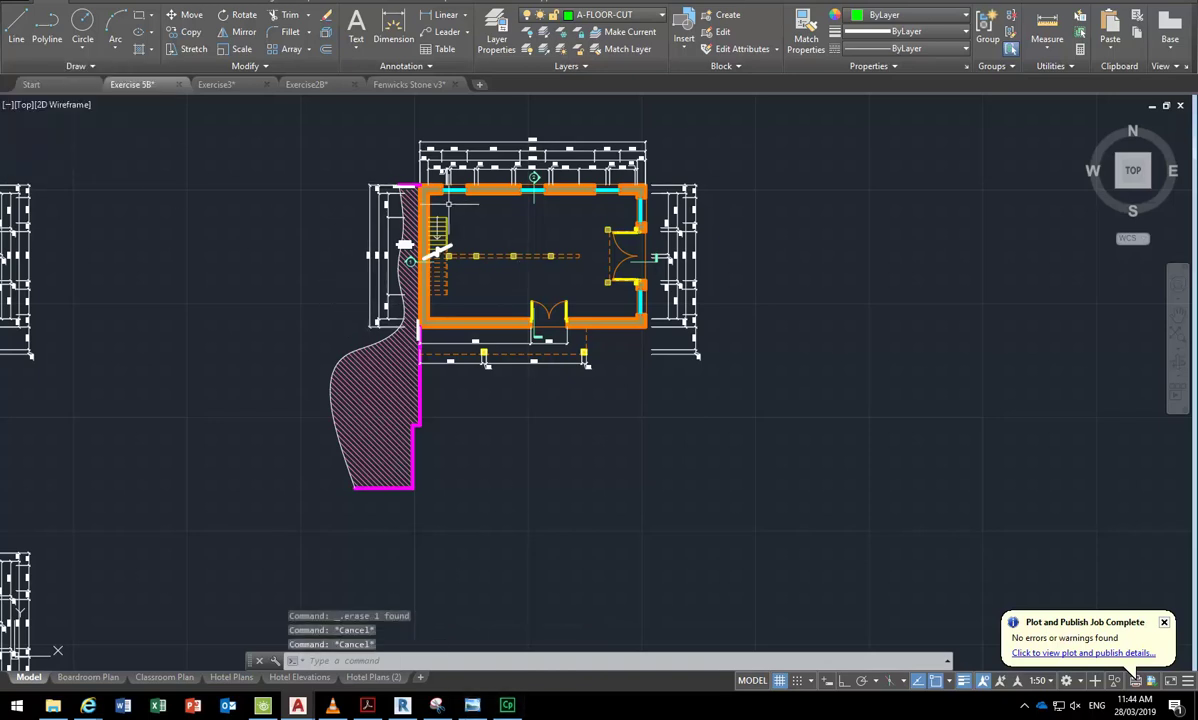
pyautogui.scroll(4, 420, 192)
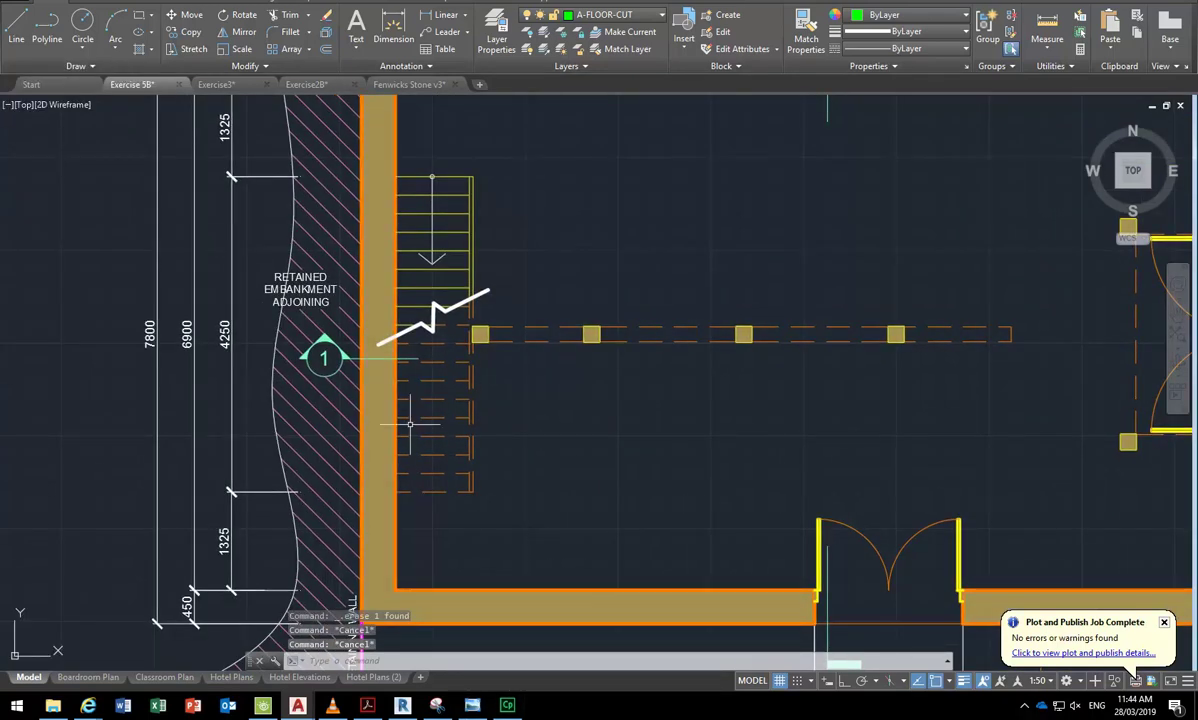